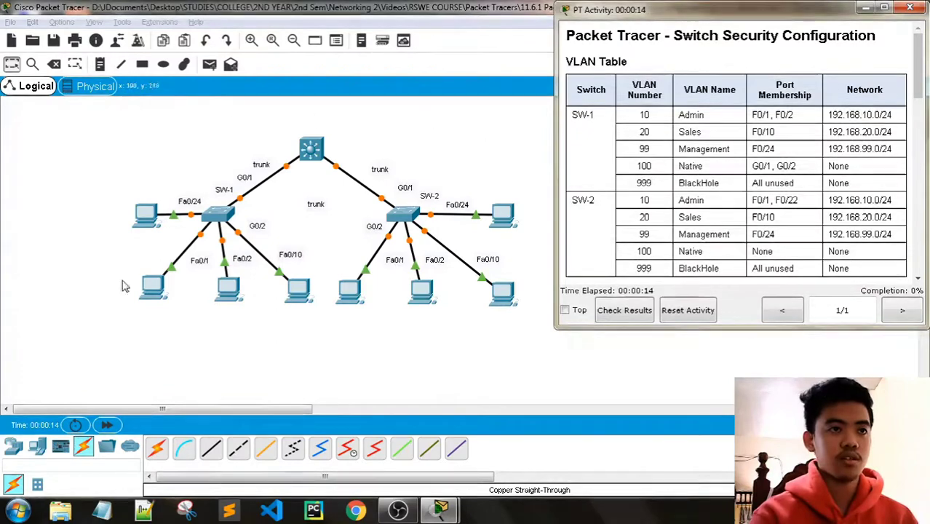
- Read the activity's VLAN table, objectives, background and the instructions for creating a secure trunk
{"action": "scroll", "coordinate": [621, 153], "scroll_direction": "down", "scroll_amount": 3}
{"action": "scroll", "coordinate": [621, 152], "scroll_direction": "down", "scroll_amount": 3}
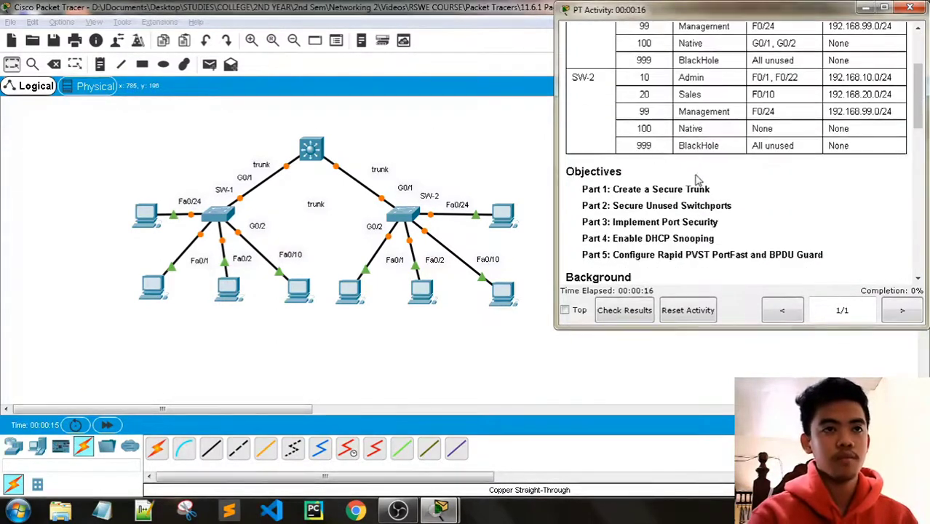
{"action": "scroll", "coordinate": [659, 135], "scroll_direction": "up", "scroll_amount": 1}
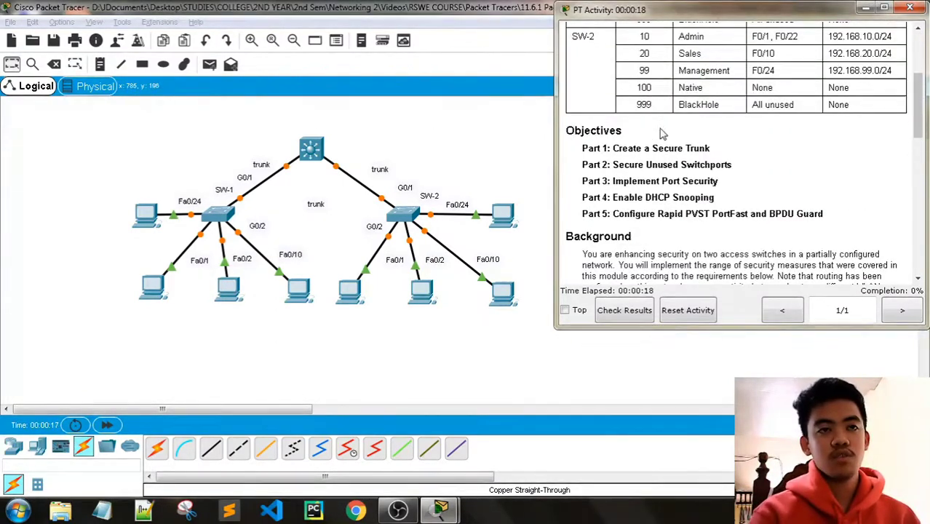
{"action": "left_click_drag", "start_coordinate": [718, 149], "coordinate": [634, 148]}
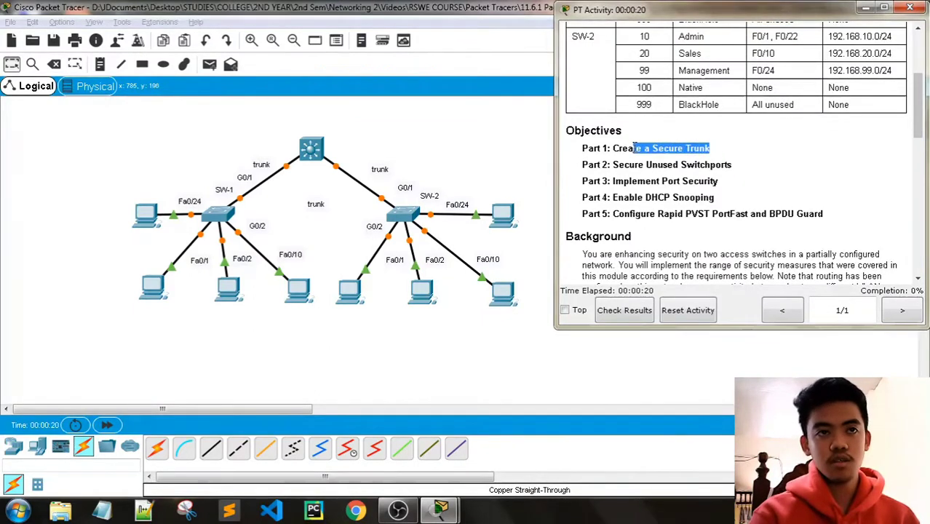
{"action": "left_click_drag", "start_coordinate": [734, 166], "coordinate": [692, 178]}
{"action": "left_click", "coordinate": [693, 179]}
{"action": "scroll", "coordinate": [694, 179], "scroll_direction": "down", "scroll_amount": 1}
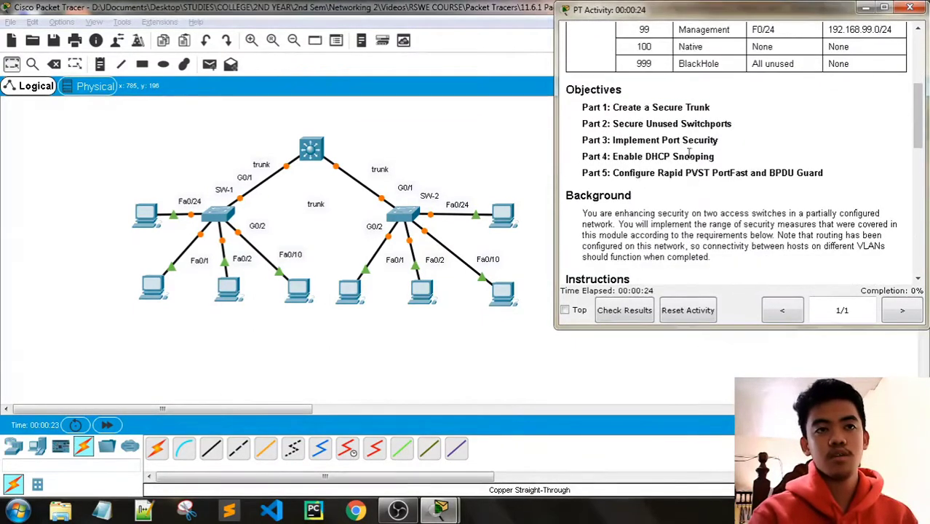
{"action": "left_click_drag", "start_coordinate": [719, 143], "coordinate": [627, 142]}
{"action": "left_click", "coordinate": [669, 151]}
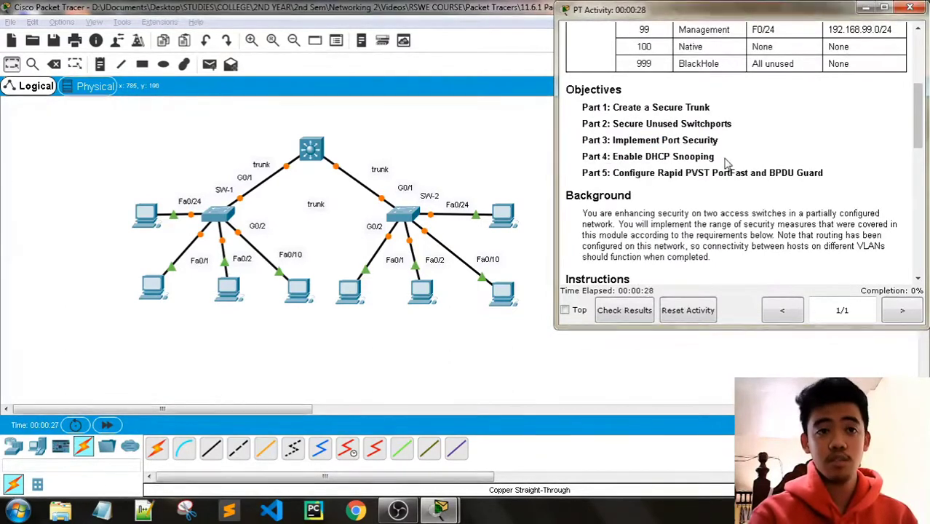
{"action": "left_click_drag", "start_coordinate": [715, 157], "coordinate": [655, 157]}
{"action": "left_click", "coordinate": [684, 173]}
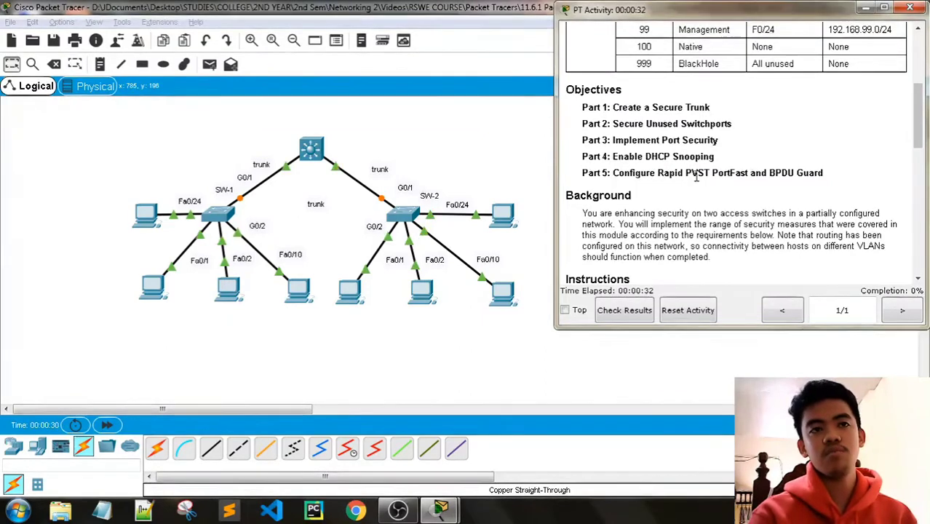
{"action": "scroll", "coordinate": [795, 174], "scroll_direction": "down", "scroll_amount": 2}
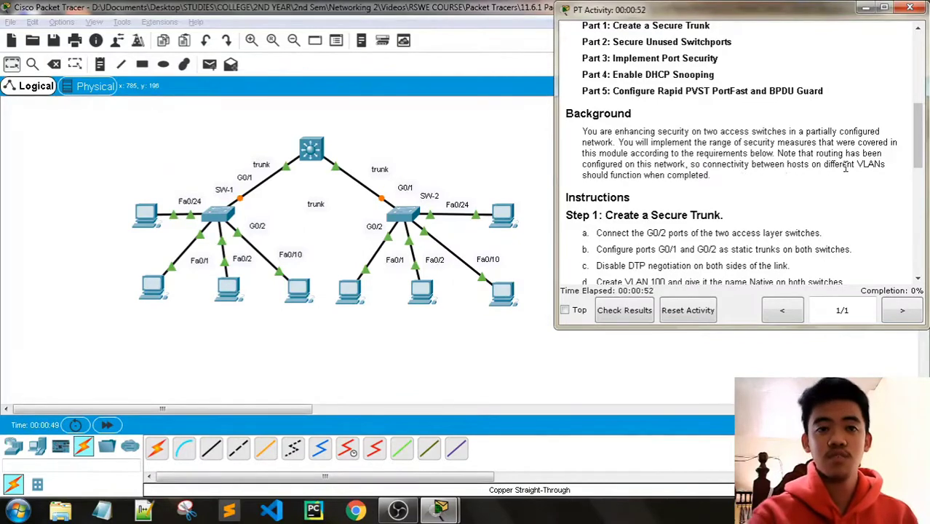
{"action": "scroll", "coordinate": [786, 169], "scroll_direction": "down", "scroll_amount": 5}
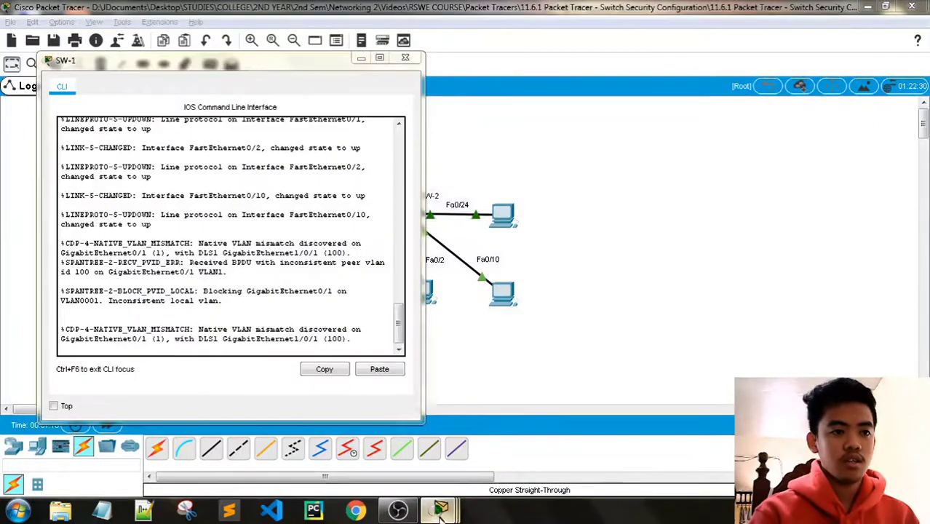
- Bring the activity instructions up beside the SW-1 console and enter global configuration mode on SW-1
{"action": "mouse_move", "coordinate": [439, 509]}
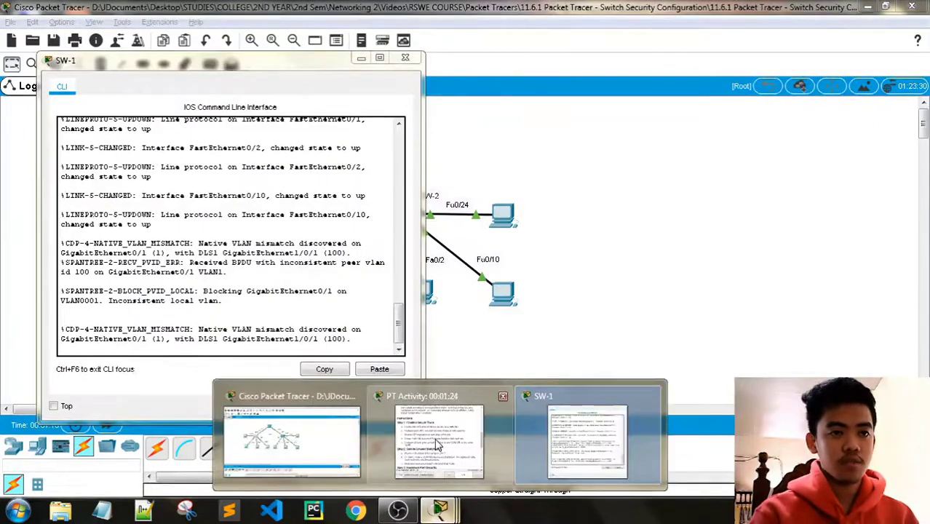
{"action": "left_click", "coordinate": [419, 440]}
{"action": "left_click", "coordinate": [162, 342]}
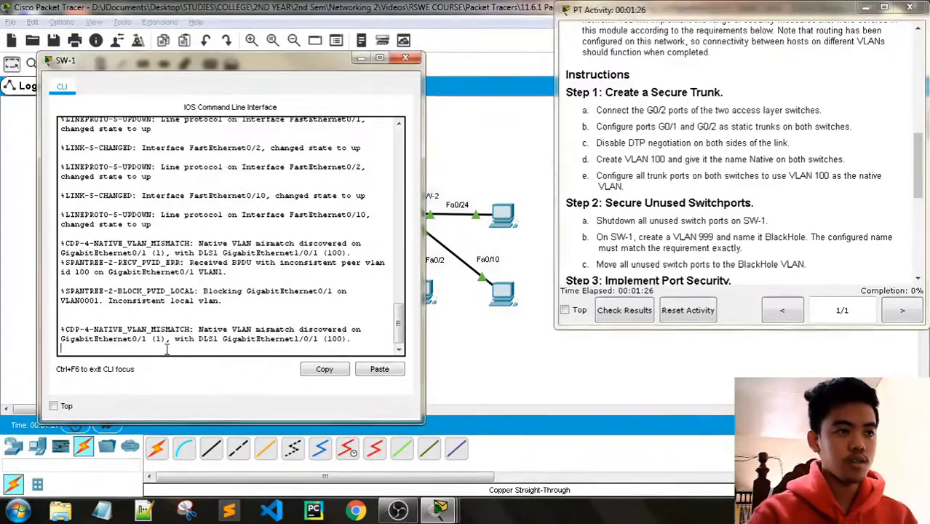
{"action": "key", "text": "Return"}
{"action": "key", "text": "Return"}
{"action": "key", "text": "Return"}
{"action": "type", "text": "en"}
{"action": "key", "text": "Return"}
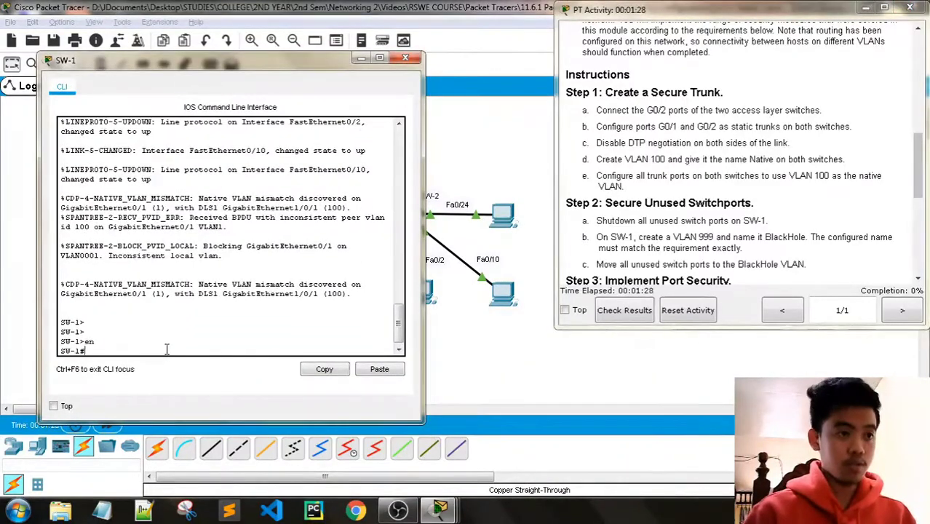
{"action": "type", "text": "config t"}
{"action": "key", "text": "Return"}
{"action": "key", "text": "Return"}
{"action": "key", "text": "Return"}
{"action": "key", "text": "Return"}
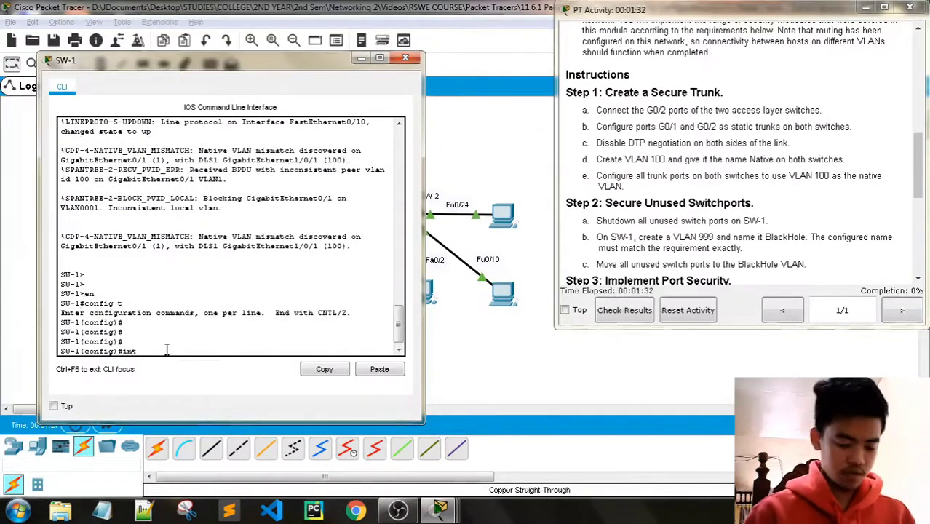
- Enter configuration mode for interface range g0/1 - 2 on SW-1
{"action": "type", "text": "interfa"}
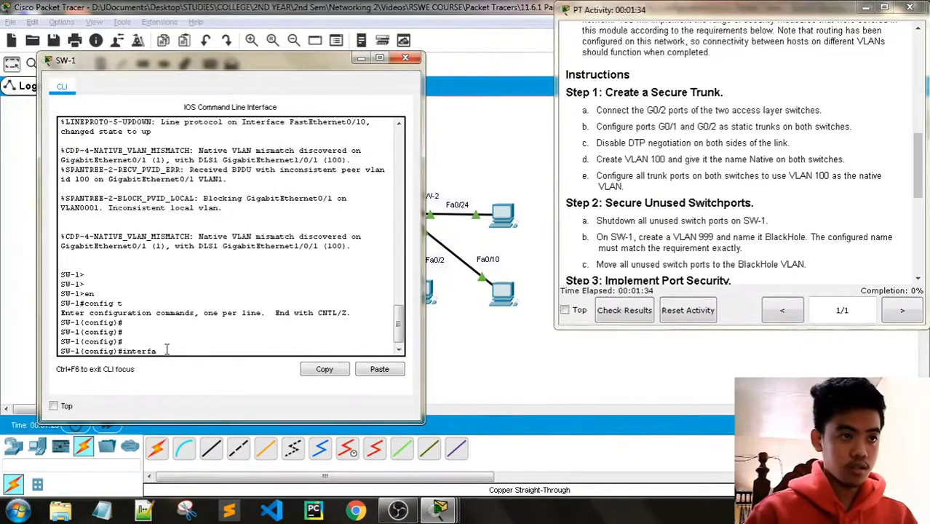
{"action": "type", "text": "ce"}
{"action": "type", "text": " g0/"}
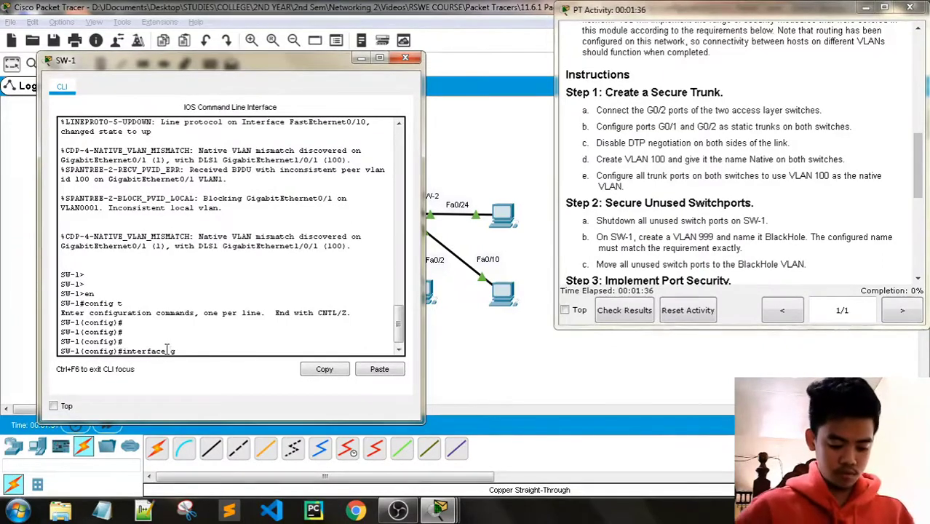
{"action": "key", "text": "BackSpace"}
{"action": "key", "text": "BackSpace"}
{"action": "key", "text": "BackSpace"}
{"action": "key", "text": "BackSpace"}
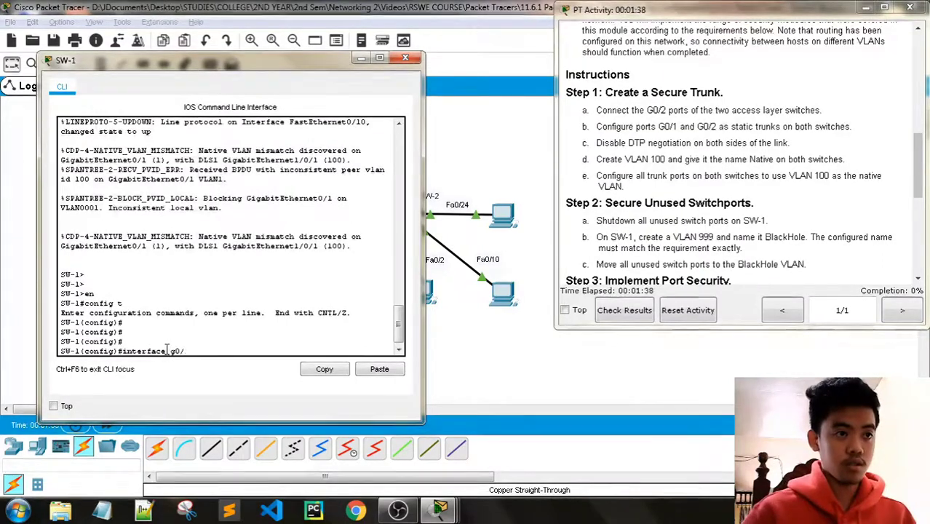
{"action": "type", "text": "range g0/"}
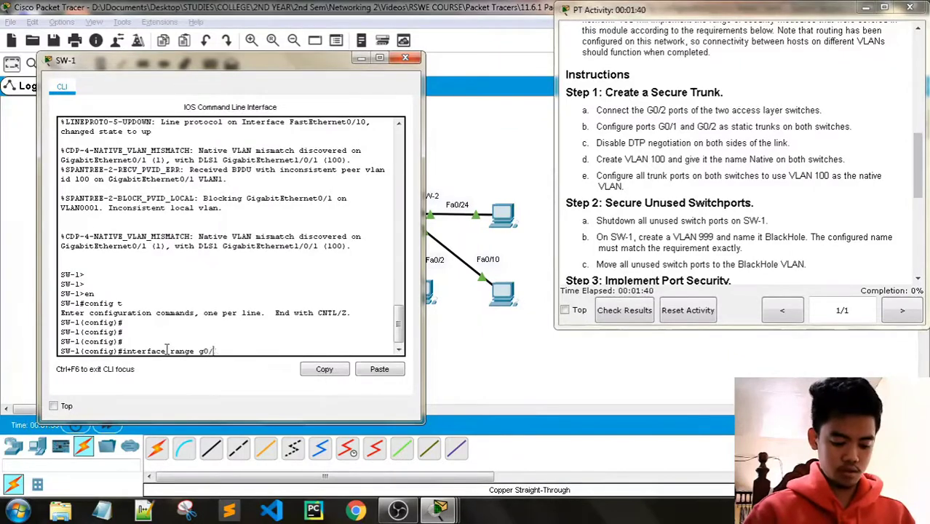
{"action": "type", "text": "1 - 2"}
{"action": "key", "text": "Return"}
{"action": "key", "text": "Return"}
{"action": "key", "text": "Return"}
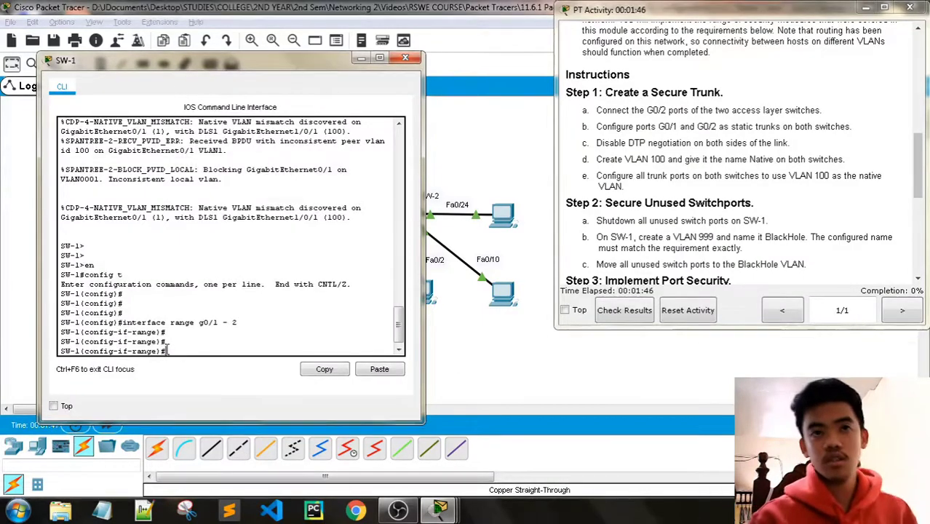
- Set the g0/1 - 2 interfaces to static trunk mode with switchport mode trunk
{"action": "type", "text": "switchport"}
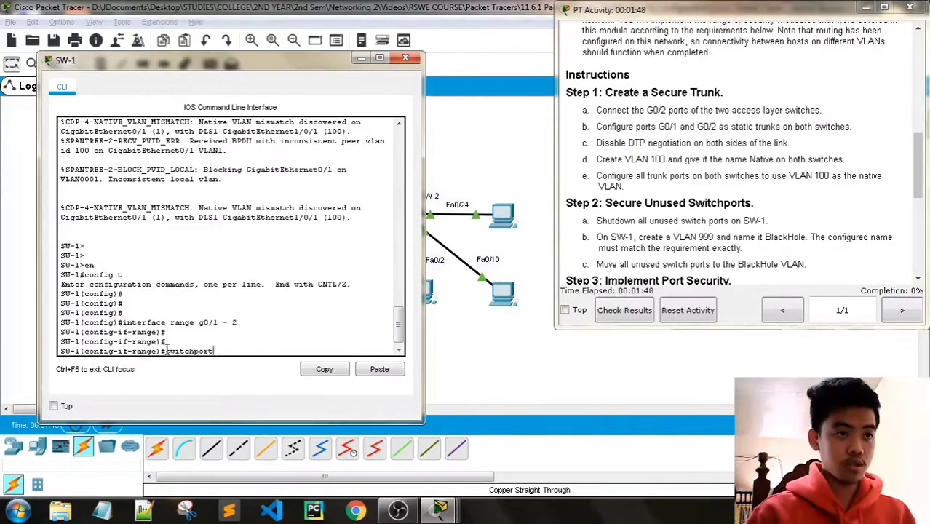
{"action": "type", "text": " mode trunk"}
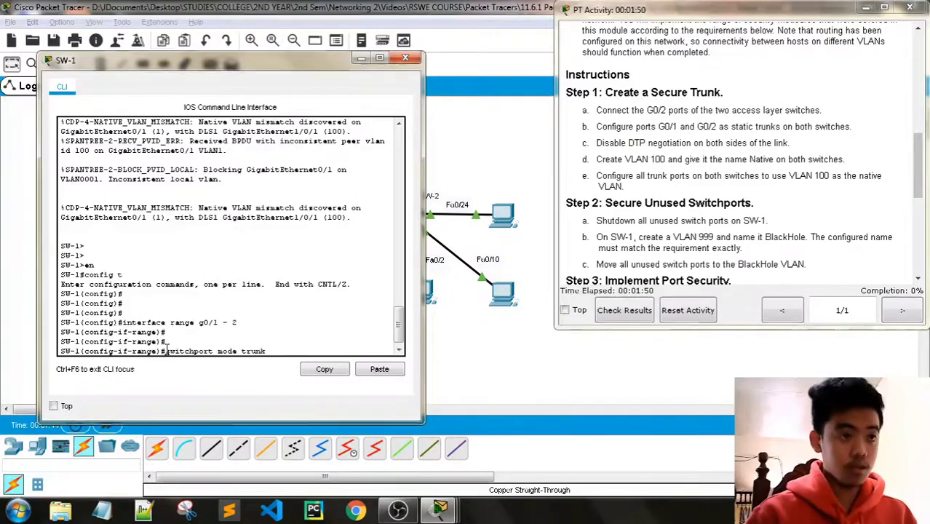
{"action": "key", "text": "Return"}
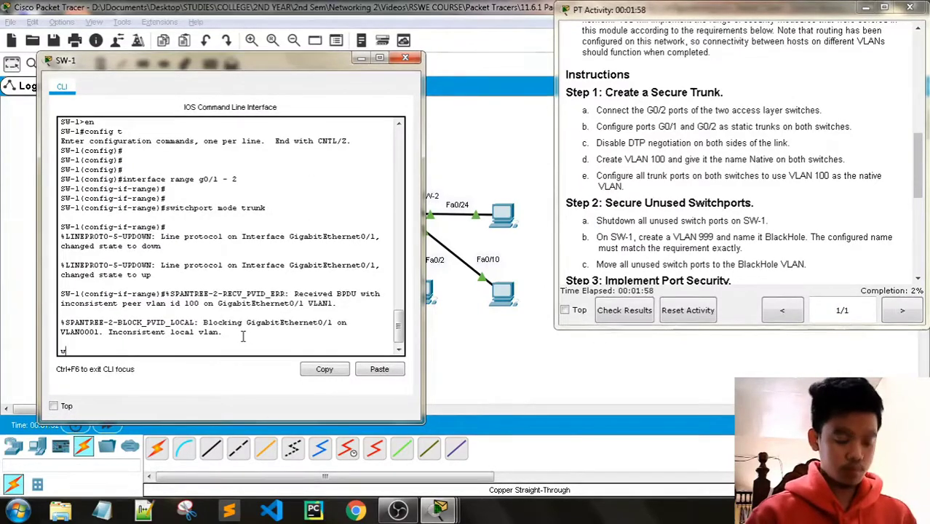
{"action": "key", "text": "BackSpace"}
{"action": "key", "text": "Return"}
{"action": "key", "text": "Return"}
{"action": "key", "text": "Return"}
{"action": "key", "text": "Return"}
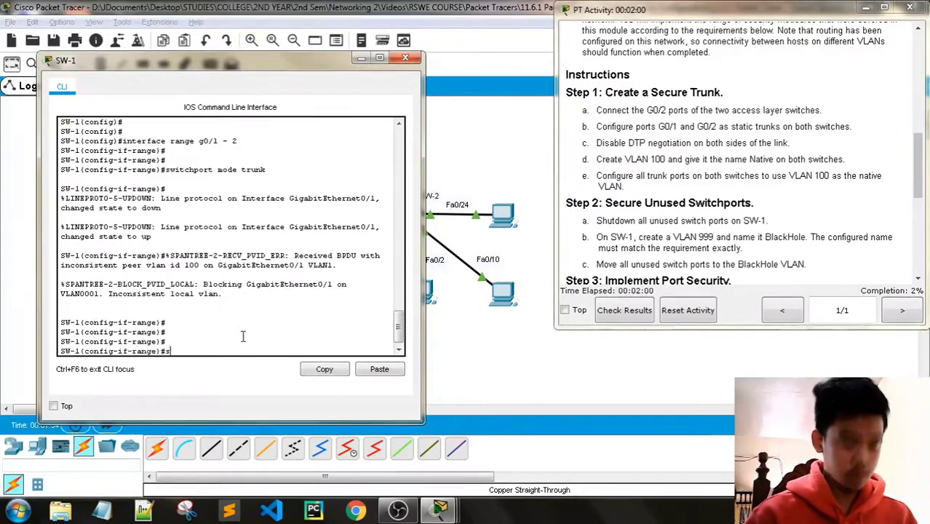
- Disable DTP negotiation on the g0/1 - 2 trunk ports with switchport nonegotiate
{"action": "type", "text": "switchport"}
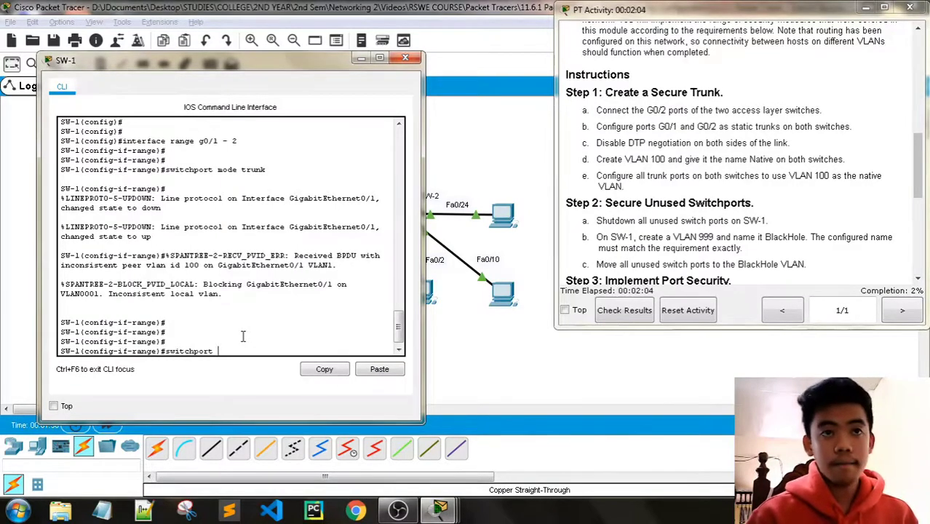
{"action": "type", "text": " nonegot"}
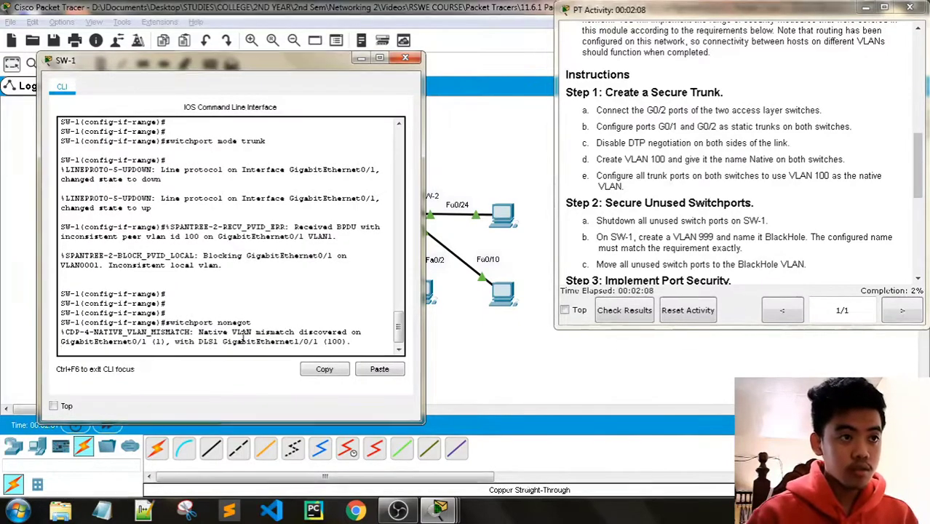
{"action": "type", "text": "i"}
{"action": "type", "text": "ate"}
{"action": "key", "text": "Return"}
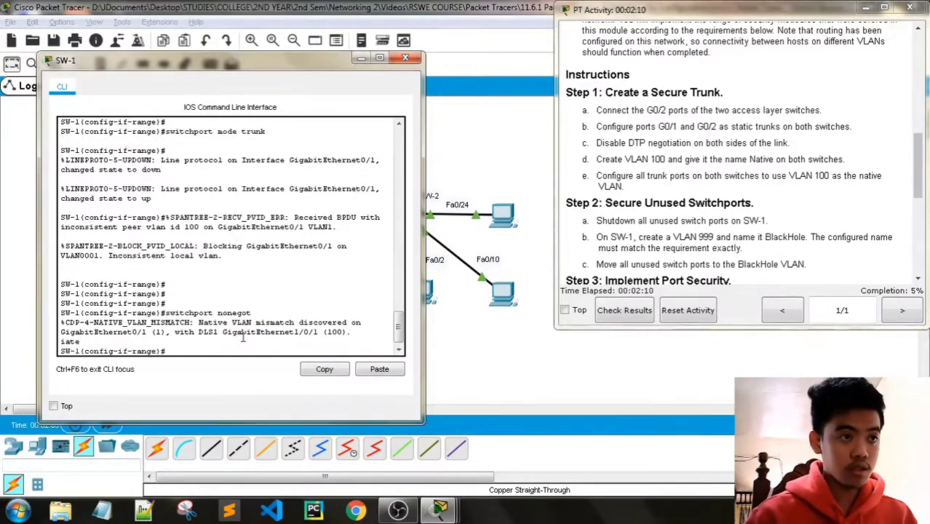
{"action": "key", "text": "Return"}
{"action": "key", "text": "Return"}
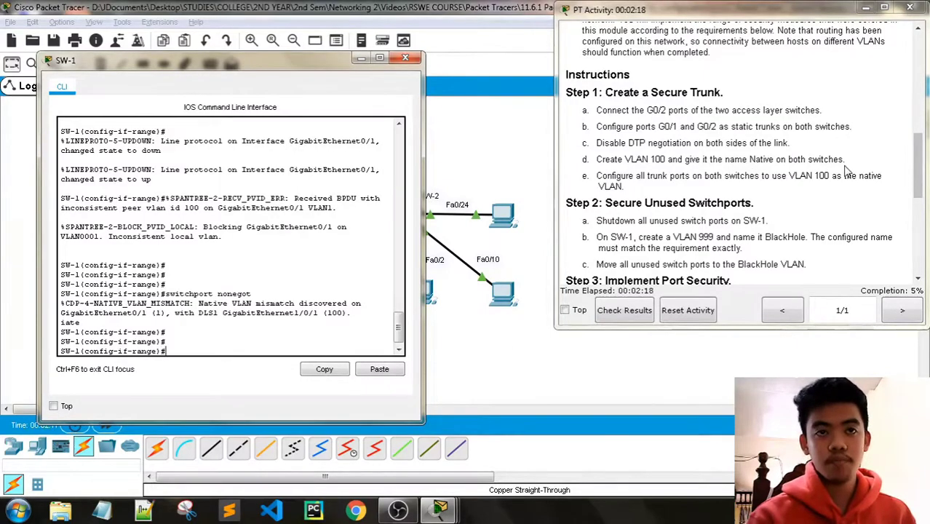
- Create VLAN 100 on SW-1 and name it Native
{"action": "type", "text": "vl"}
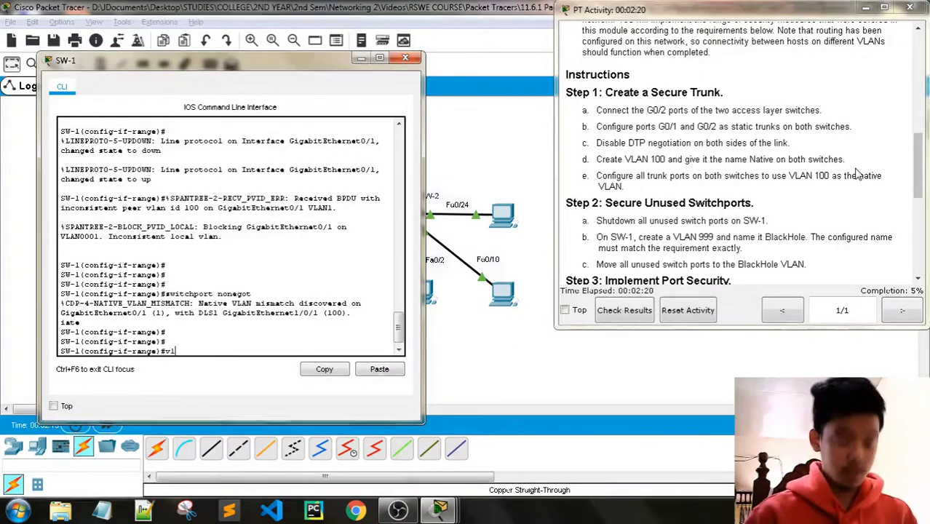
{"action": "type", "text": "an 100"}
{"action": "key", "text": "Return"}
{"action": "key", "text": "Return"}
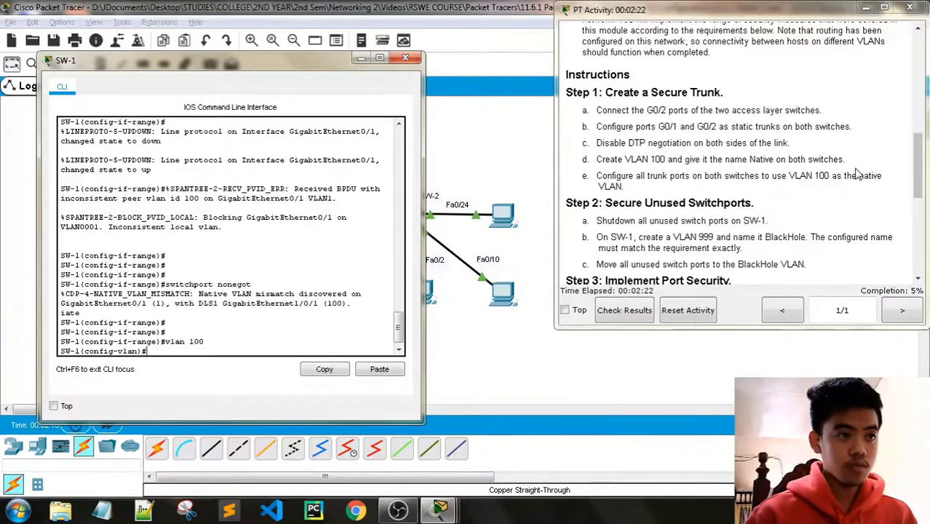
{"action": "type", "text": "name "}
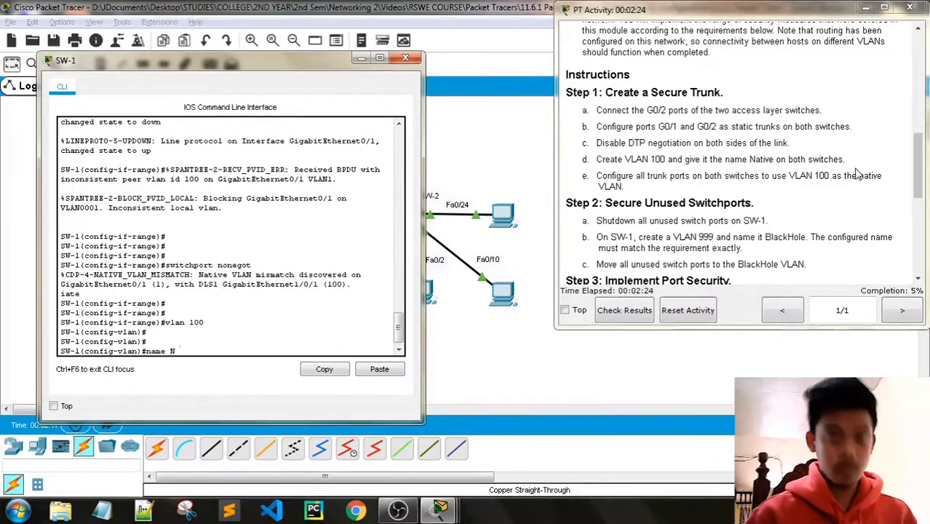
{"action": "type", "text": "Native"}
{"action": "key", "text": "Return"}
{"action": "key", "text": "Return"}
{"action": "key", "text": "Return"}
{"action": "key", "text": "Return"}
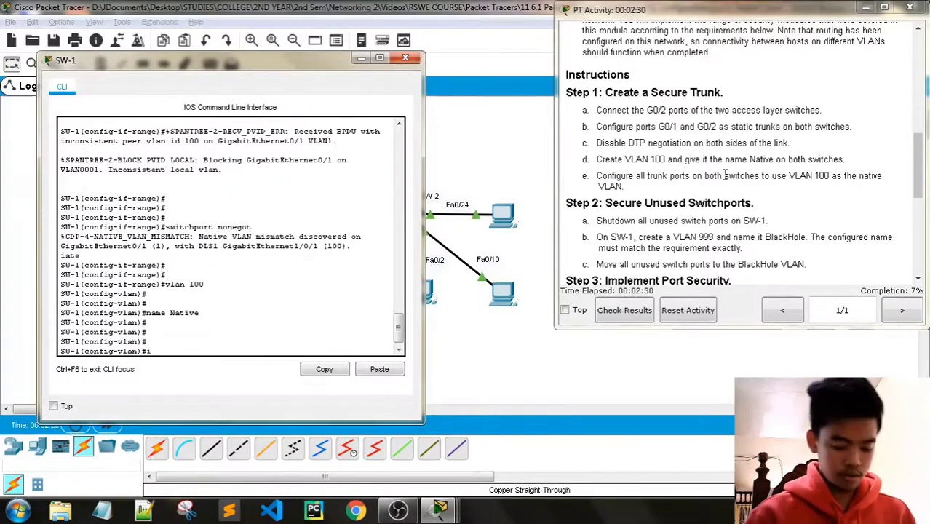
{"action": "type", "text": "interfrace"}
{"action": "key", "text": "BackSpace"}
{"action": "key", "text": "BackSpace"}
{"action": "key", "text": "BackSpace"}
{"action": "key", "text": "BackSpace"}
{"action": "key", "text": "BackSpace"}
{"action": "key", "text": "BackSpace"}
{"action": "key", "text": "BackSpace"}
{"action": "key", "text": "BackSpace"}
{"action": "key", "text": "BackSpace"}
{"action": "key", "text": "BackSpace"}
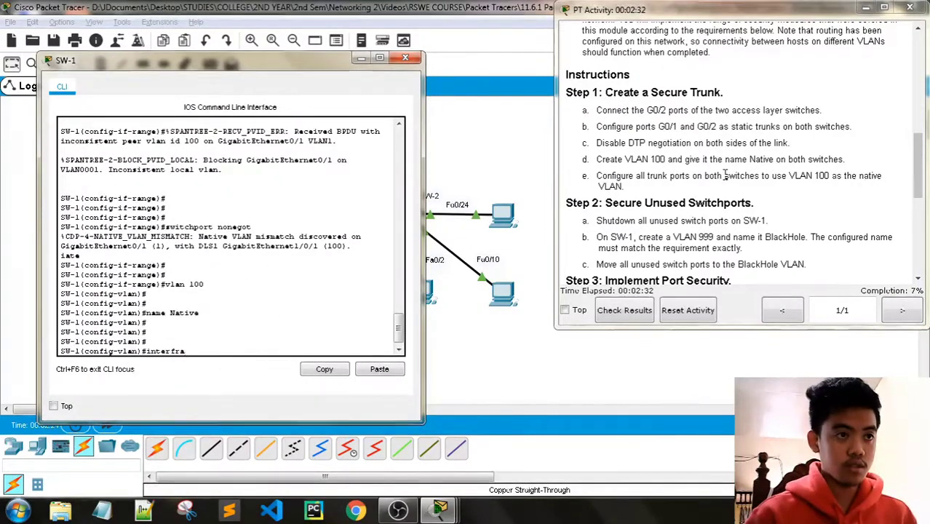
- Return to configuration mode for interface range g0/1 - 2 on SW-1
{"action": "key", "text": "Up"}
{"action": "key", "text": "Up"}
{"action": "key", "text": "Up"}
{"action": "key", "text": "Up"}
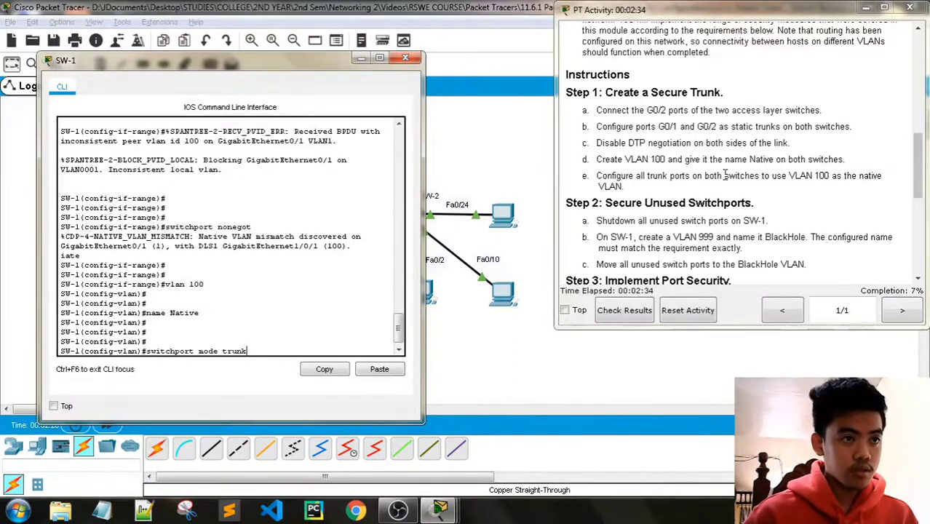
{"action": "key", "text": "Return"}
{"action": "key", "text": "Return"}
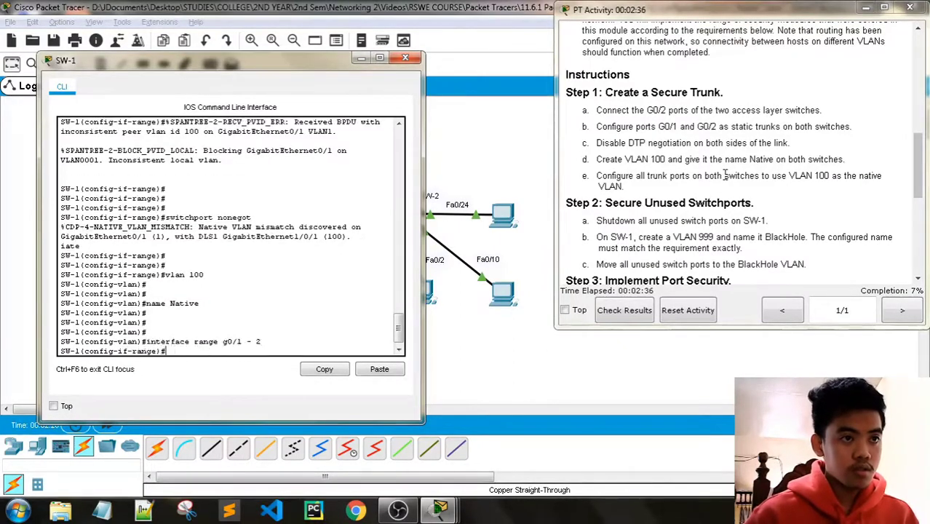
{"action": "key", "text": "Return"}
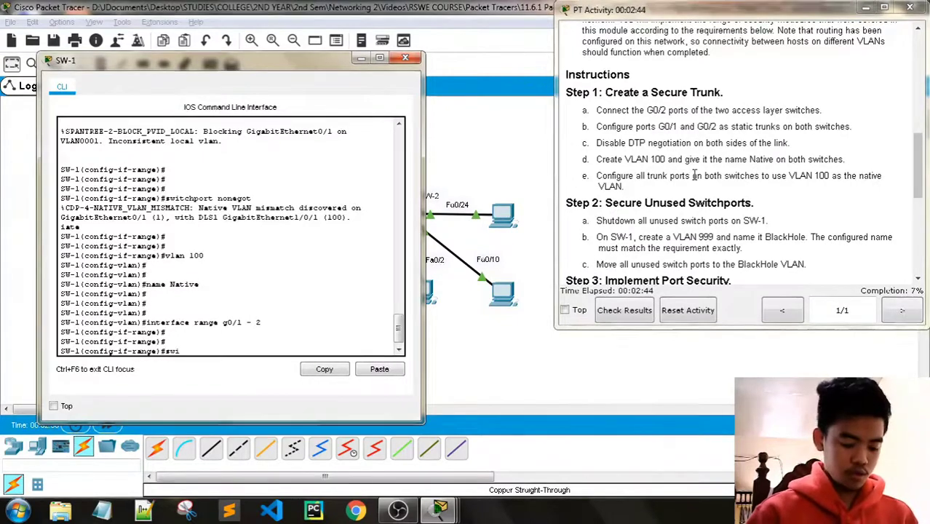
- Set VLAN 100 as the native VLAN on SW-1's g0/1 - 2 trunk ports with switchport trunk native vlan 100
{"action": "type", "text": "switchport "}
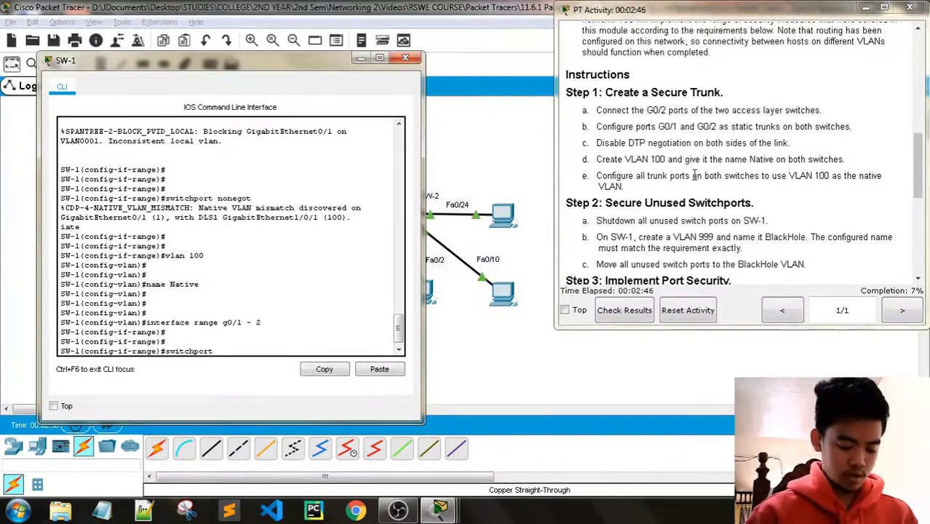
{"action": "type", "text": "trunk native"}
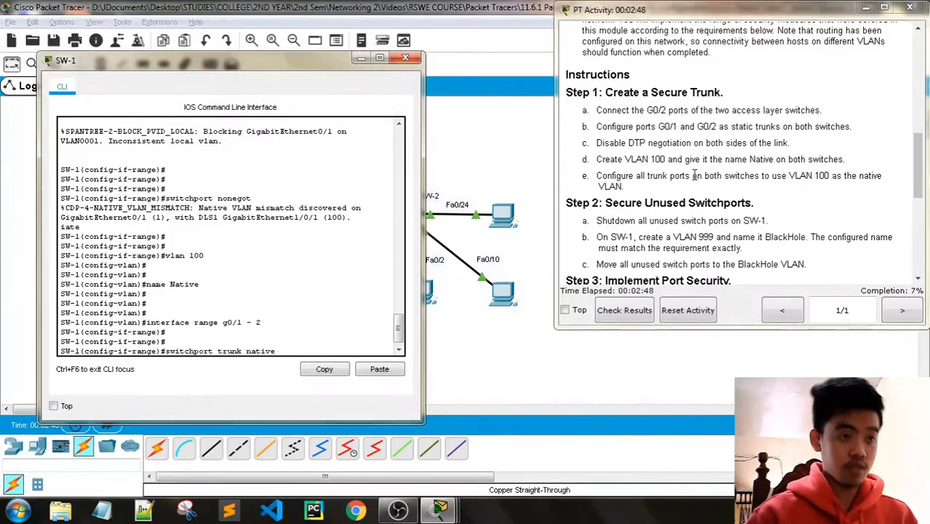
{"action": "type", "text": " vlan 10"}
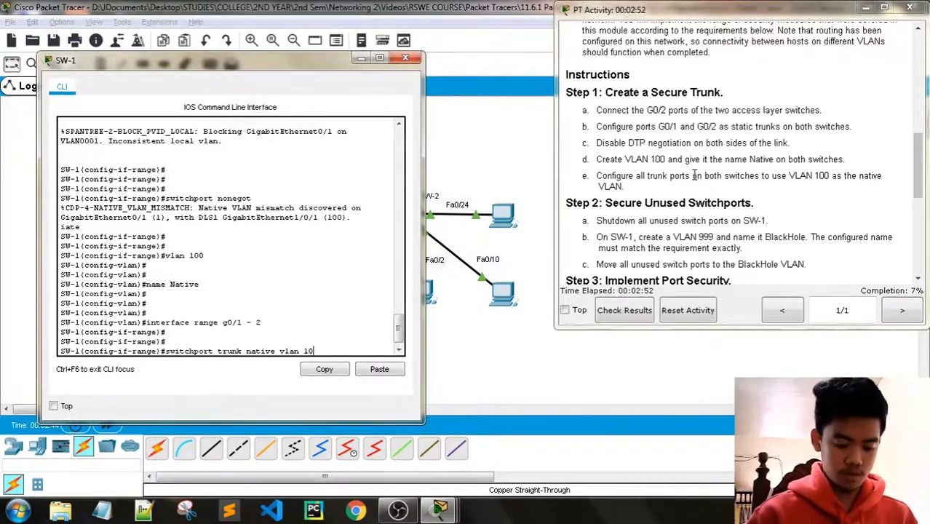
{"action": "type", "text": "0"}
{"action": "key", "text": "Return"}
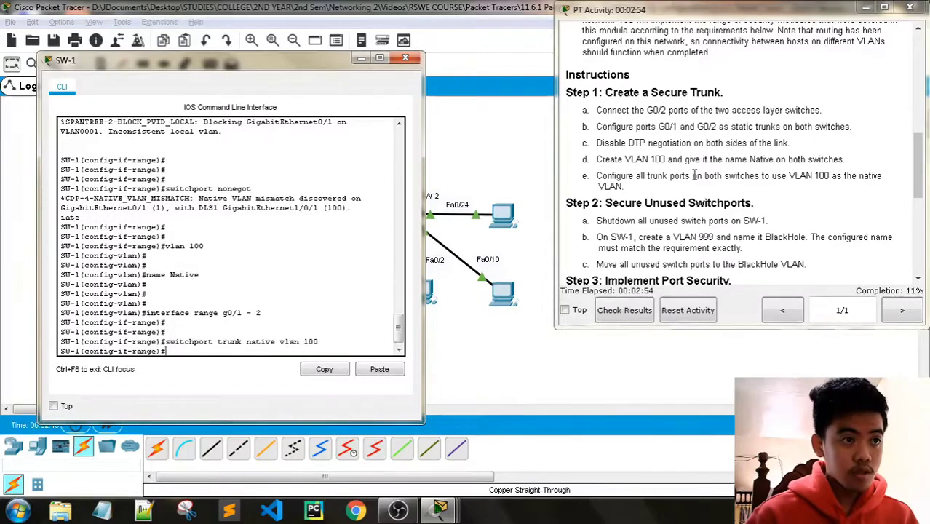
{"action": "key", "text": "Return"}
{"action": "key", "text": "Return"}
{"action": "key", "text": "Return"}
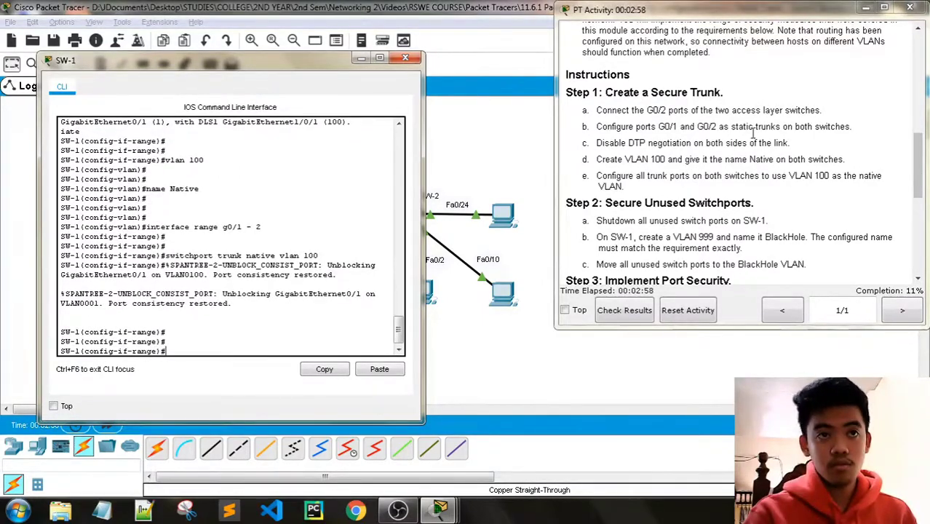
- Close the SW-1 window and open SW-2's command line, placing its window clear of the activity instructions
{"action": "left_click", "coordinate": [408, 60]}
{"action": "left_click", "coordinate": [401, 214]}
{"action": "left_click_drag", "start_coordinate": [480, 72], "coordinate": [299, 29]}
{"action": "left_click", "coordinate": [444, 416]}
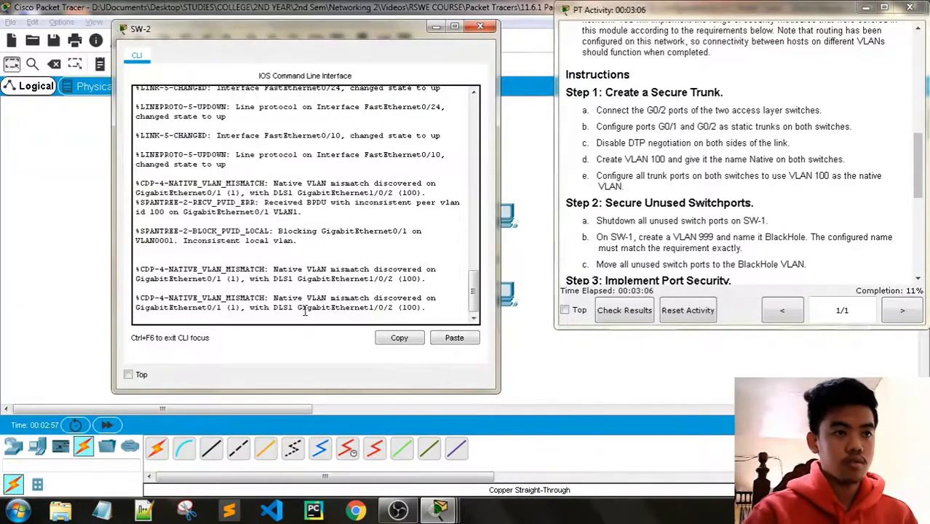
- Enter privileged mode and global configuration mode on SW-2
{"action": "key", "text": "Return"}
{"action": "key", "text": "Return"}
{"action": "key", "text": "Return"}
{"action": "key", "text": "Return"}
{"action": "type", "text": "en"}
{"action": "key", "text": "Return"}
{"action": "type", "text": "conf"}
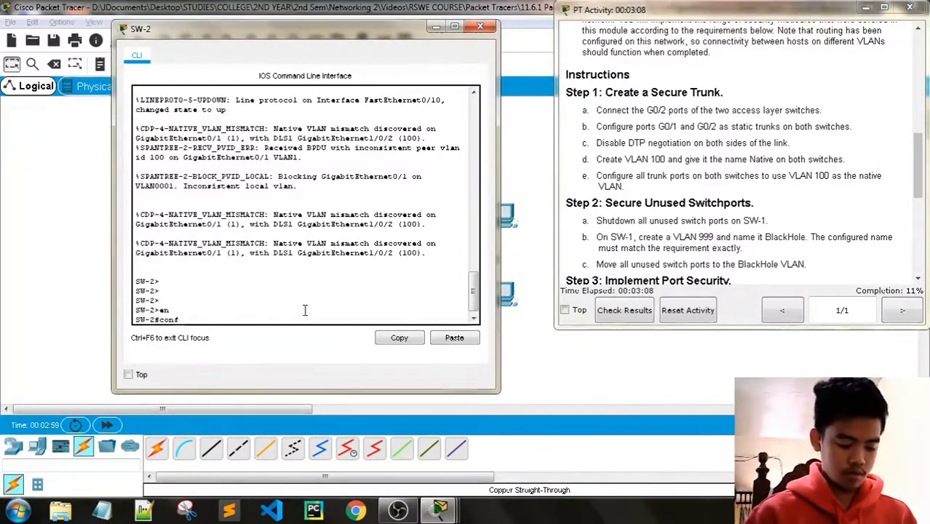
{"action": "type", "text": "ig"}
{"action": "type", "text": " t"}
{"action": "key", "text": "Return"}
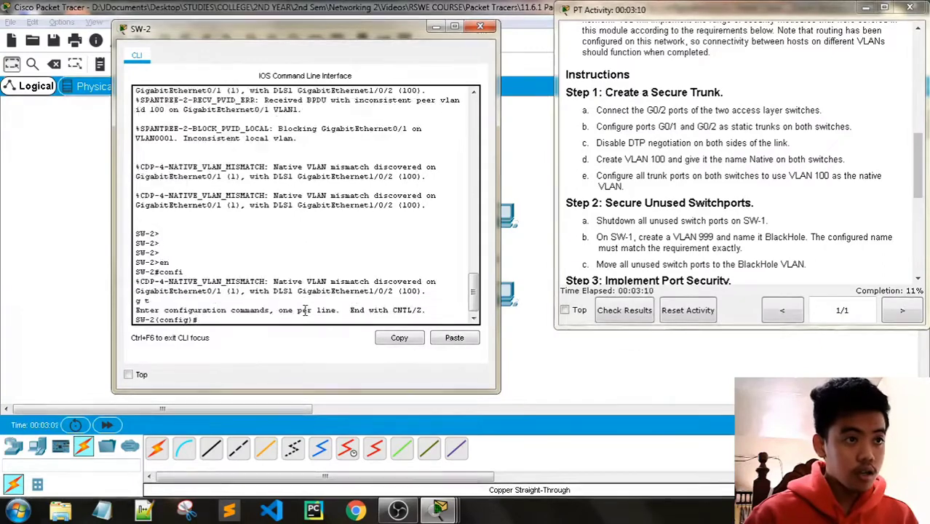
{"action": "key", "text": "Return"}
{"action": "key", "text": "Return"}
{"action": "key", "text": "Return"}
{"action": "key", "text": "Return"}
- Enter configuration mode for interface range g0/1 - 2 on SW-2
{"action": "type", "text": "in"}
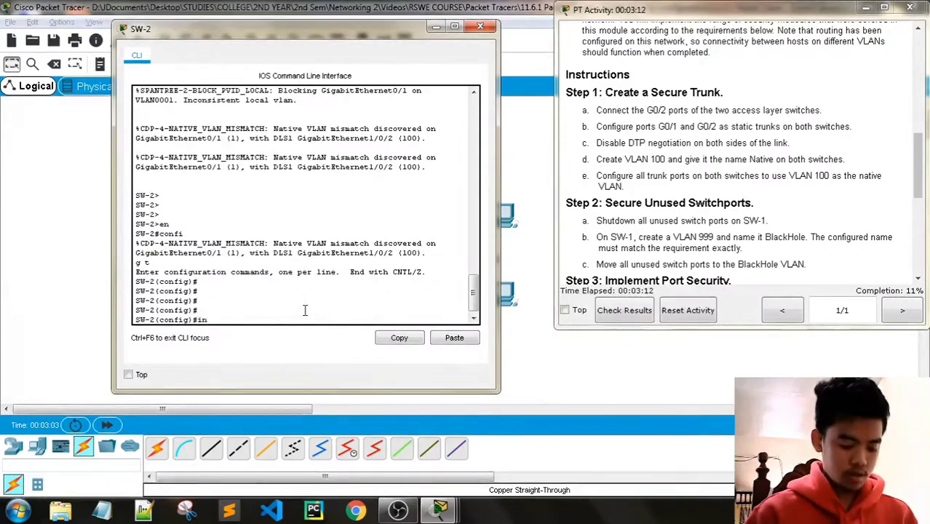
{"action": "type", "text": "terface "}
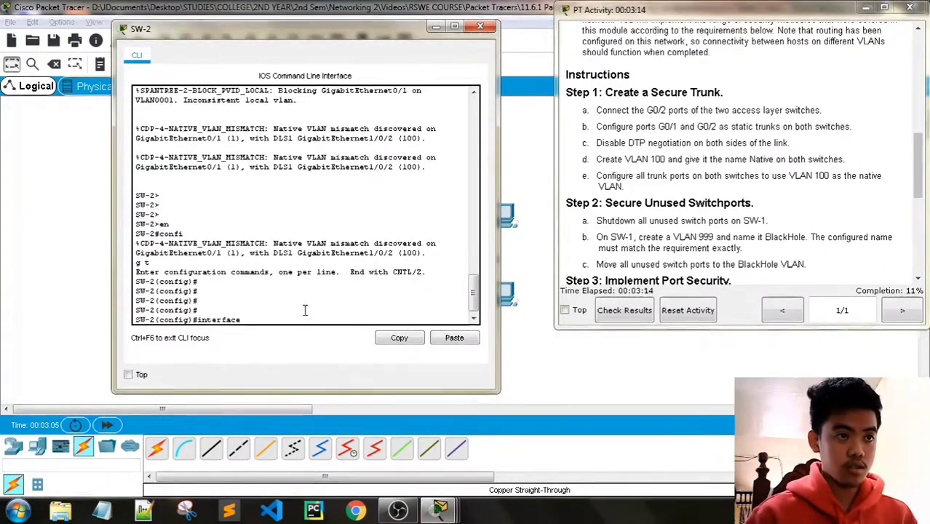
{"action": "type", "text": "range g0"}
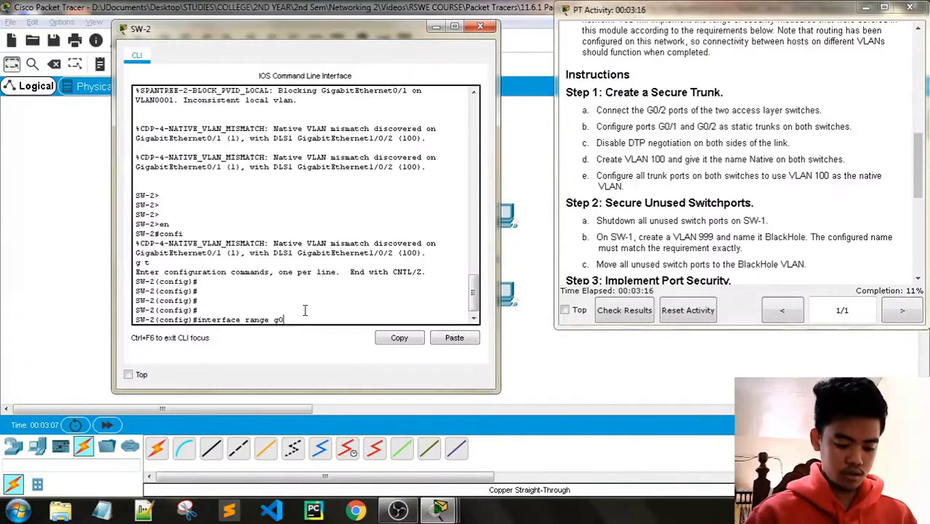
{"action": "type", "text": "/1 - 2"}
{"action": "key", "text": "Return"}
{"action": "key", "text": "Return"}
{"action": "key", "text": "Return"}
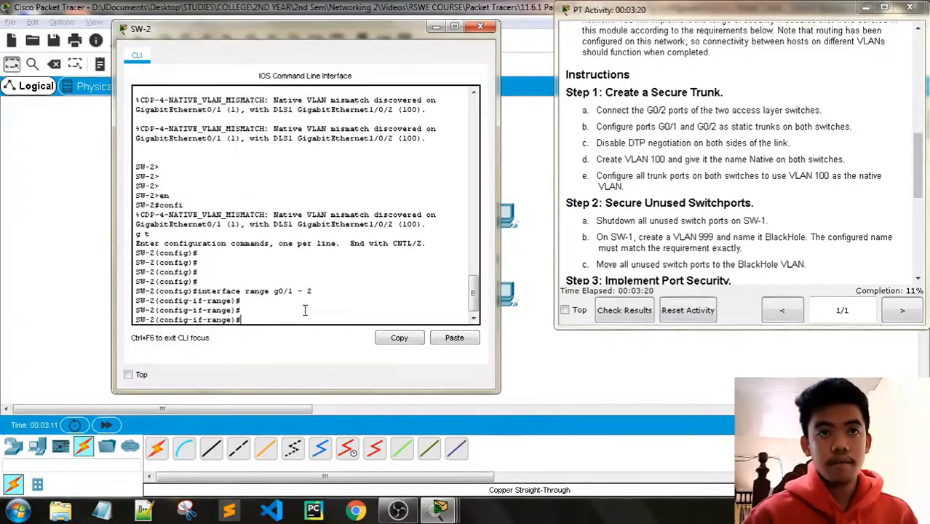
- Set SW-2's g0/1 - 2 interfaces to static trunk mode with switchport mode trunk
{"action": "type", "text": "switch"}
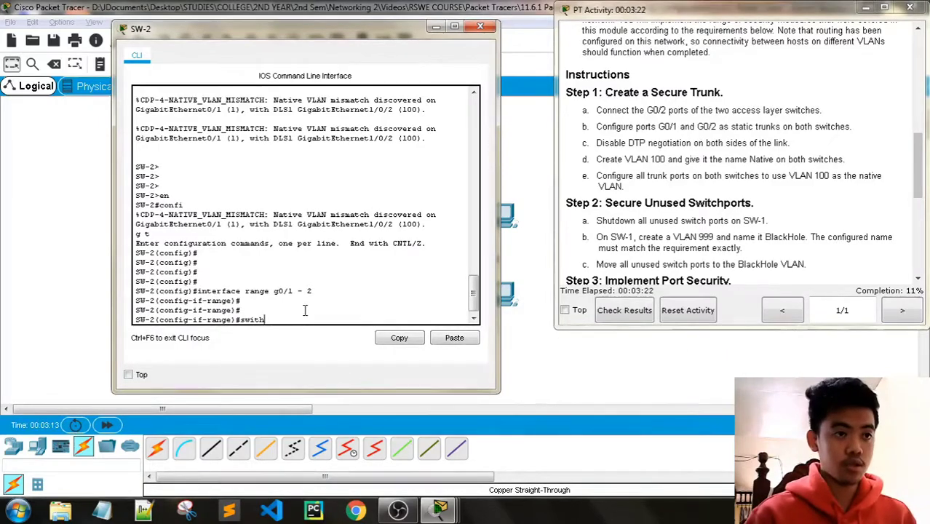
{"action": "type", "text": "hport mode"}
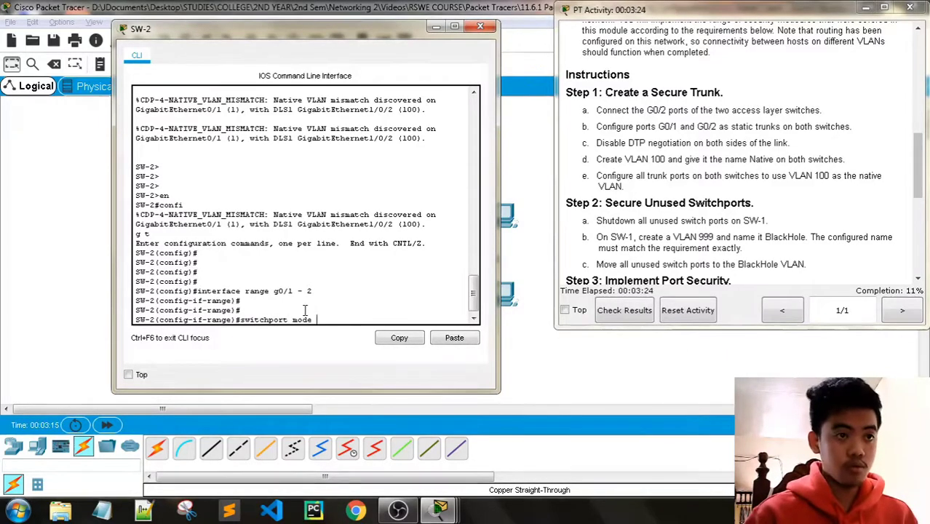
{"action": "type", "text": " trunk"}
{"action": "key", "text": "Return"}
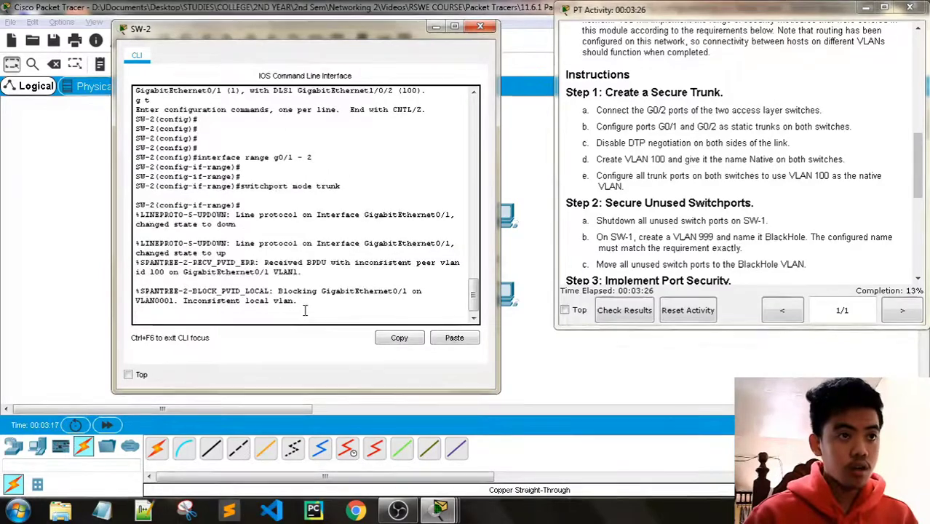
{"action": "key", "text": "Return"}
{"action": "key", "text": "Return"}
{"action": "key", "text": "Return"}
- Disable DTP negotiation on SW-2's g0/1 - 2 trunk ports with switchport nonegotiate
{"action": "type", "text": "switchport"}
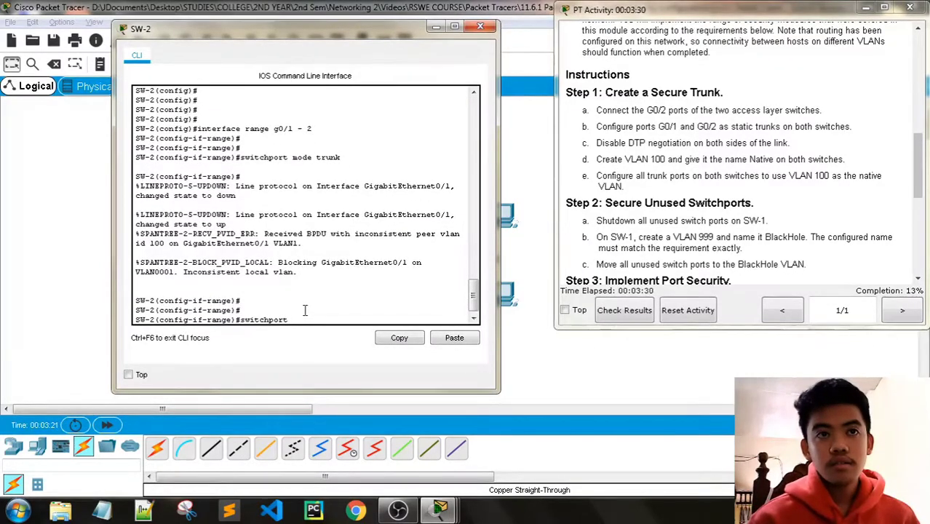
{"action": "type", "text": " nonegotiate"}
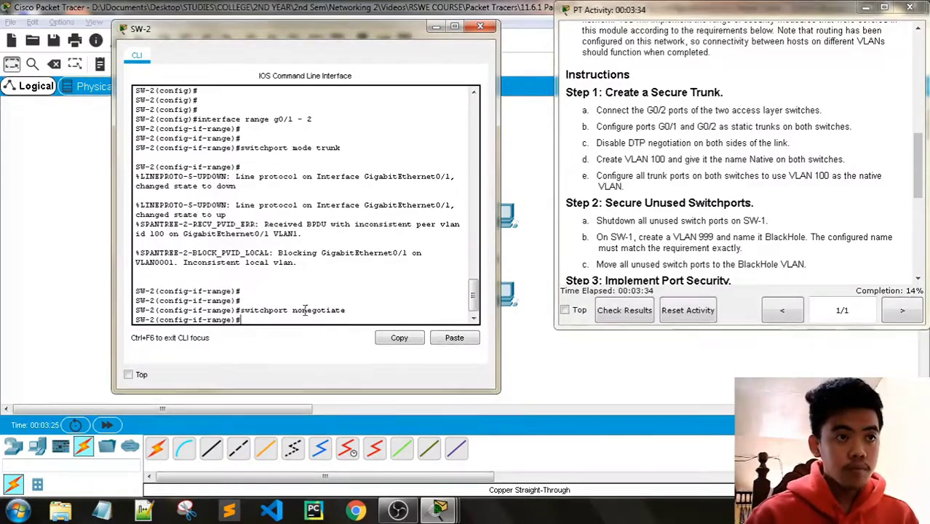
{"action": "key", "text": "Return"}
{"action": "key", "text": "Return"}
{"action": "key", "text": "Return"}
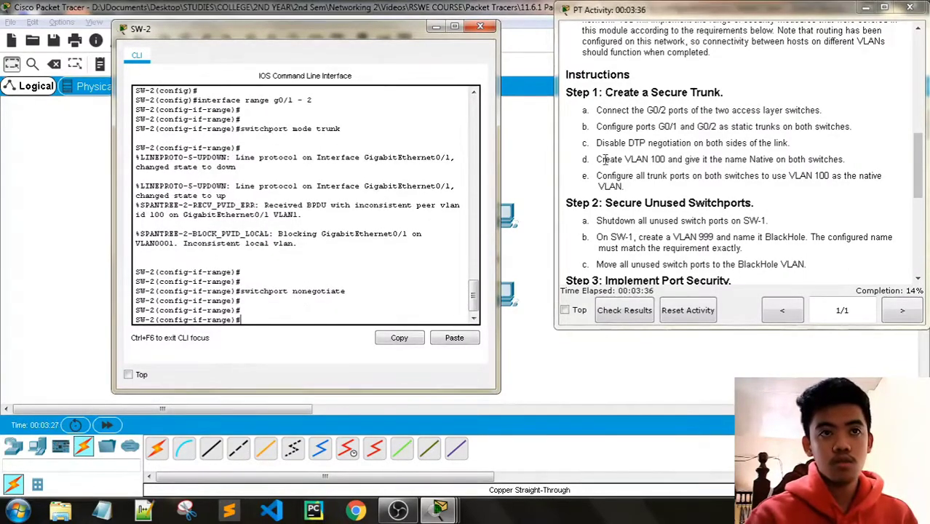
- Create VLAN 100 on SW-2 and name it Native
{"action": "type", "text": "vlan 100"}
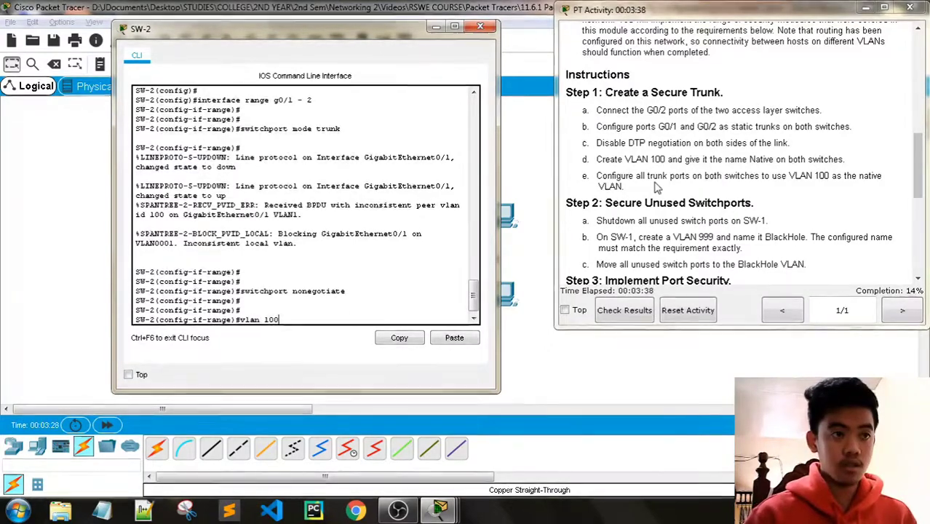
{"action": "key", "text": "Return"}
{"action": "key", "text": "Return"}
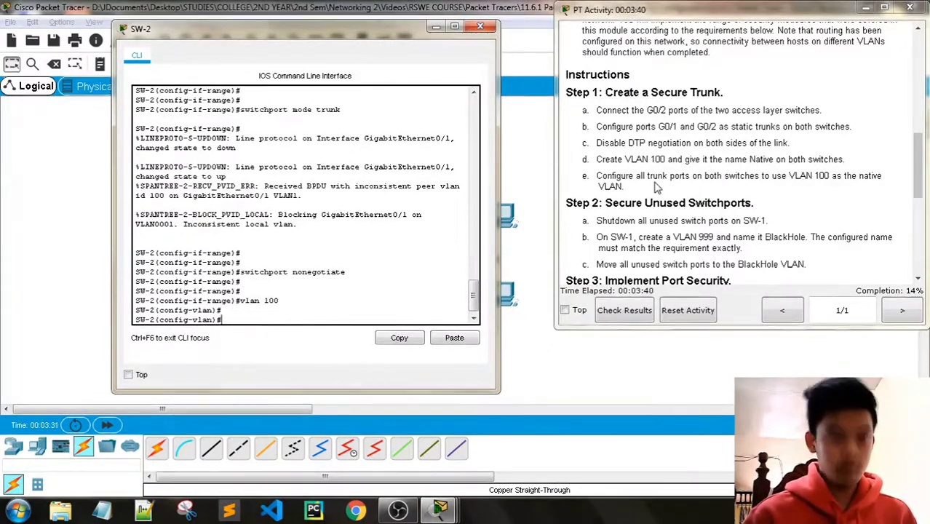
{"action": "type", "text": "name Native"}
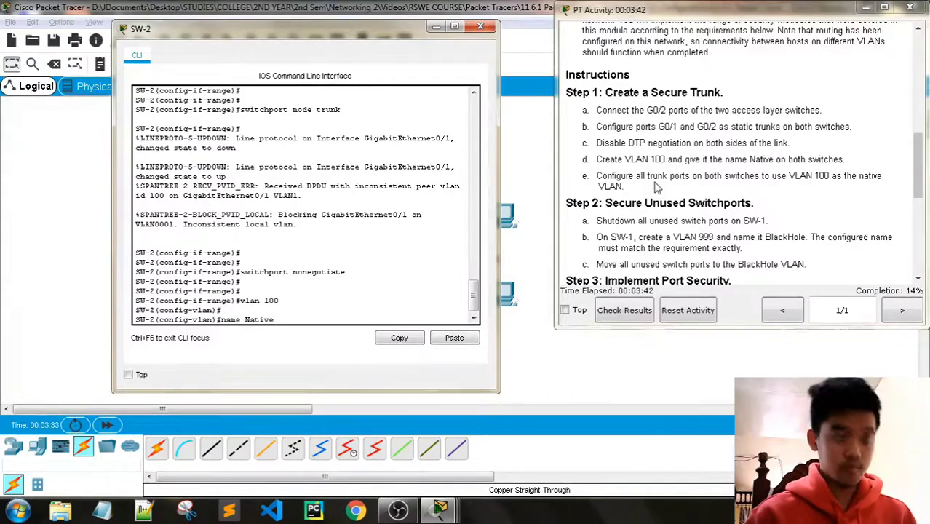
{"action": "key", "text": "Return"}
{"action": "key", "text": "Return"}
{"action": "key", "text": "Return"}
{"action": "key", "text": "Return"}
- Return to configuration mode for interface range g0/1 - 2 on SW-2
{"action": "type", "text": "switchport nonegotiate"}
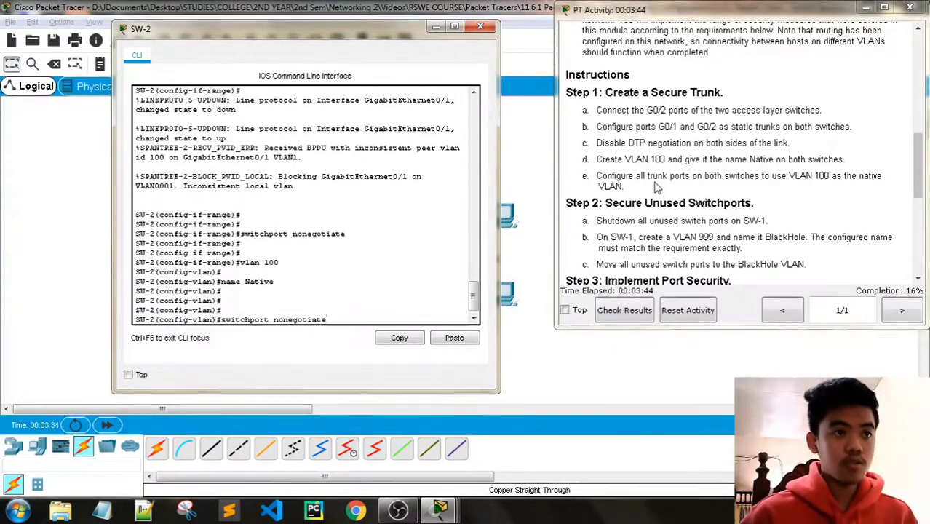
{"action": "key", "text": "Up"}
{"action": "key", "text": "Return"}
{"action": "key", "text": "Return"}
{"action": "key", "text": "Return"}
{"action": "key", "text": "Return"}
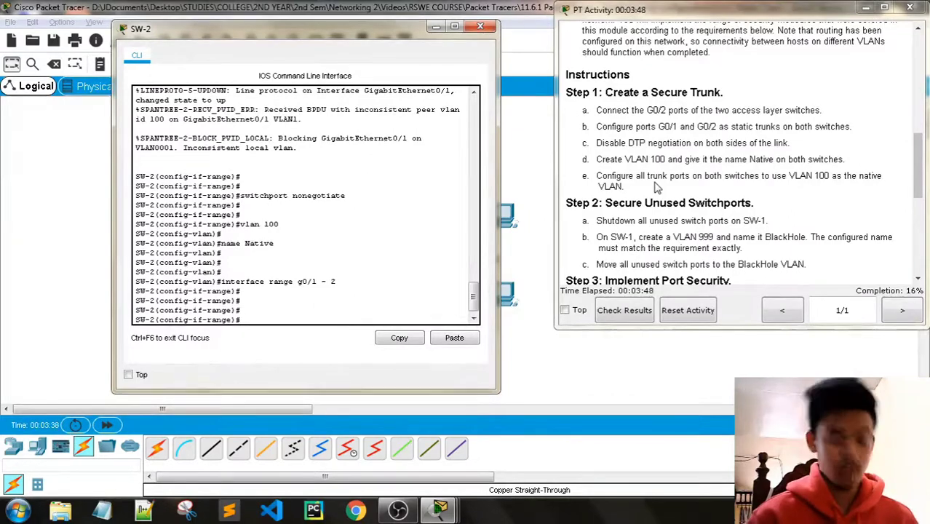
- Set VLAN 100 as the native VLAN on SW-2's g0/1 - 2 trunk ports with switchport trunk native vlan 100
{"action": "type", "text": "switchport"}
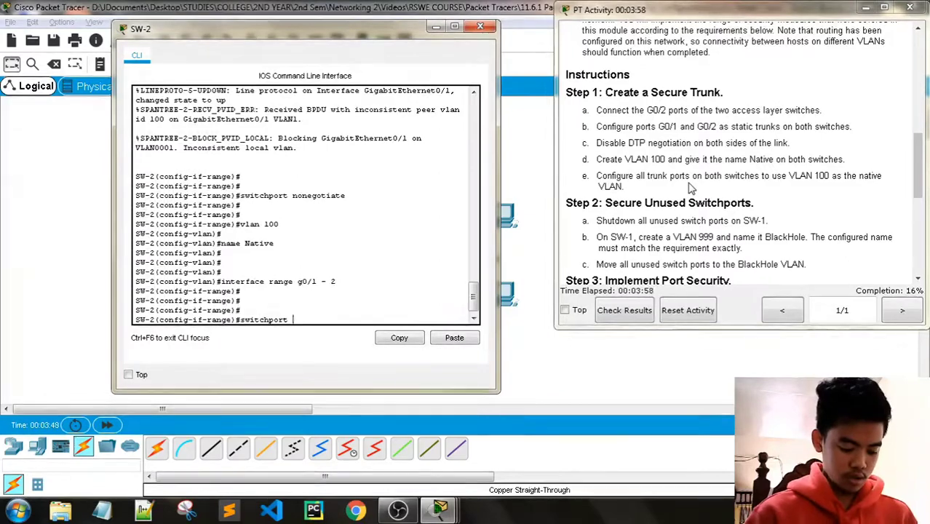
{"action": "type", "text": "trunk"}
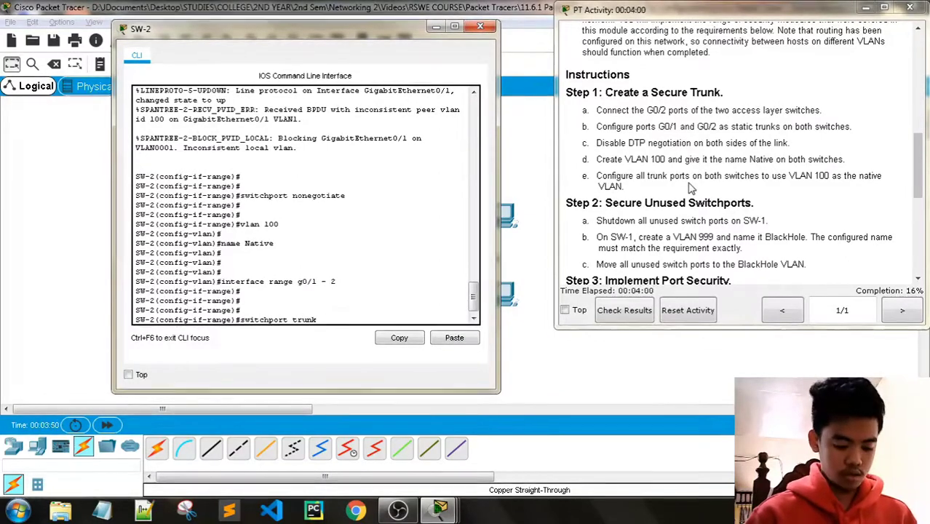
{"action": "type", "text": " native vlan "}
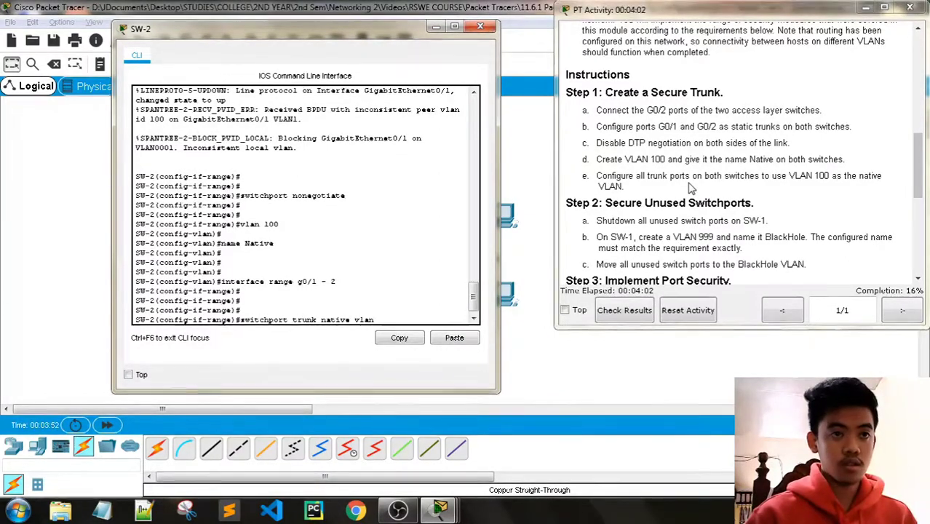
{"action": "type", "text": "100"}
{"action": "key", "text": "Return"}
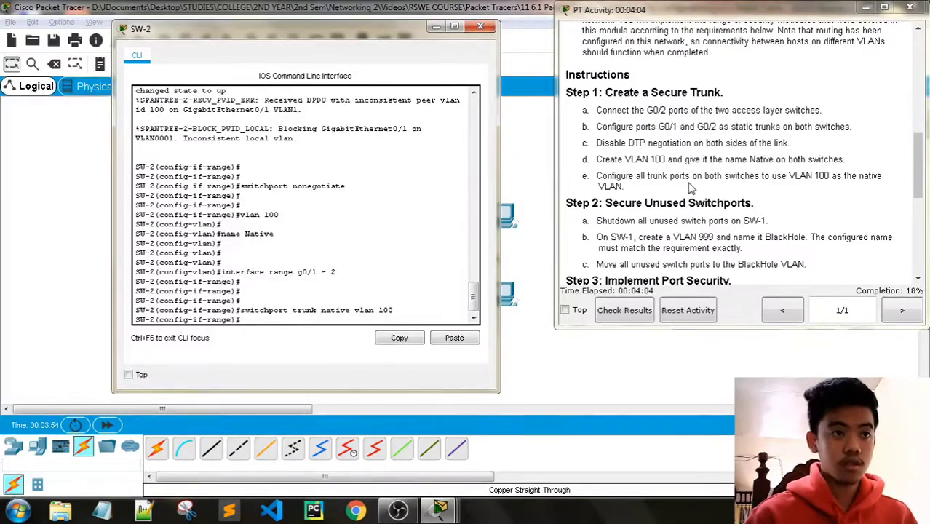
{"action": "key", "text": "Return"}
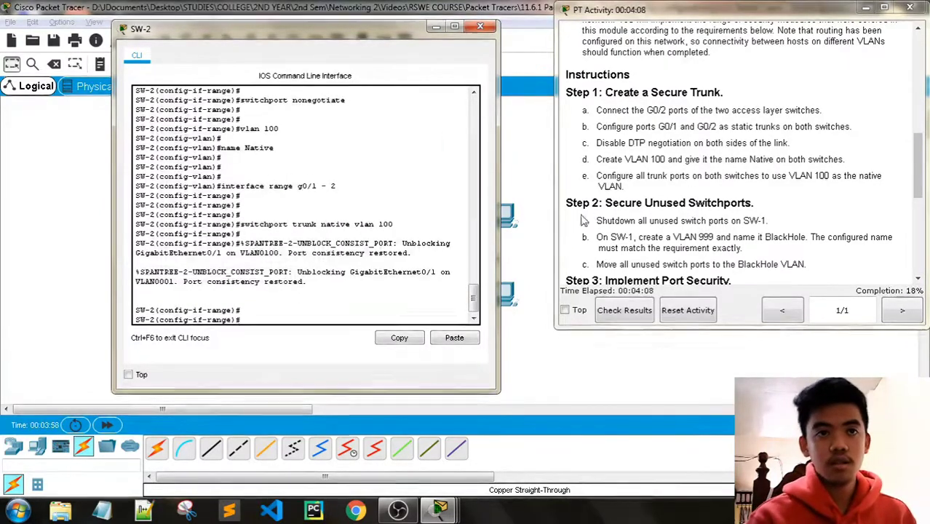
{"action": "scroll", "coordinate": [407, 232], "scroll_direction": "down", "scroll_amount": 1}
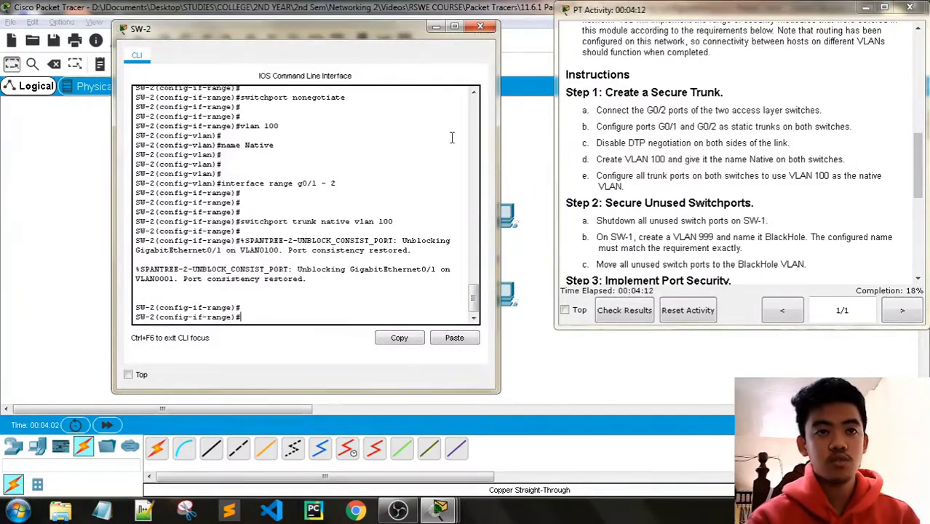
- Close the SW-2 window and reopen SW-1's command line, moving its window aside to make room for the instructions
{"action": "left_click", "coordinate": [479, 26]}
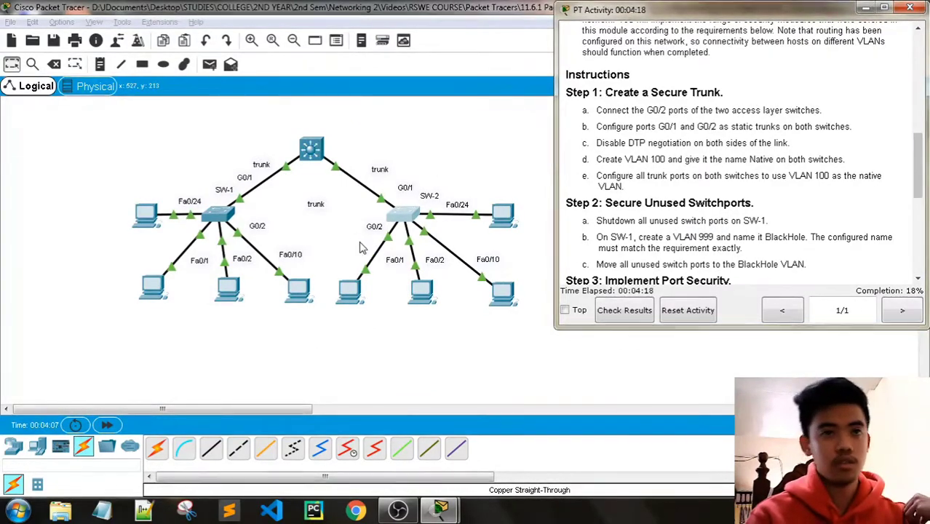
{"action": "left_click", "coordinate": [226, 209]}
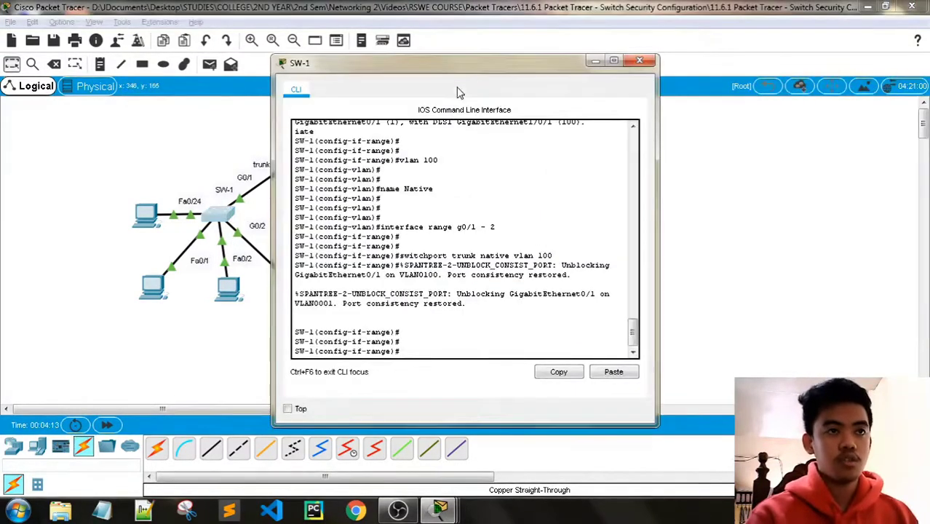
{"action": "left_click_drag", "start_coordinate": [455, 71], "coordinate": [194, 67]}
{"action": "key", "text": "alt+Tab"}
{"action": "key", "text": "alt+Tab"}
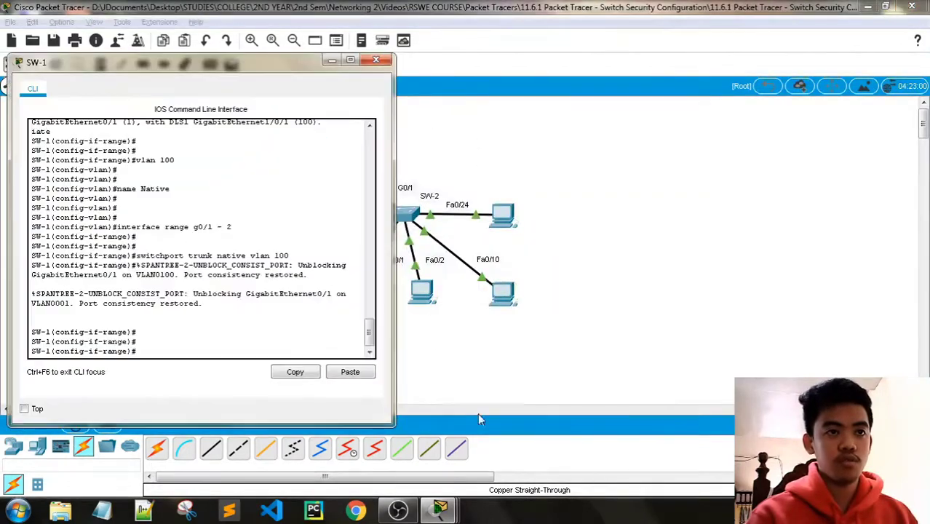
- Bring up the PT Activity instructions and place SW-1's command line window beside them
{"action": "left_click", "coordinate": [440, 511]}
{"action": "left_click", "coordinate": [441, 445]}
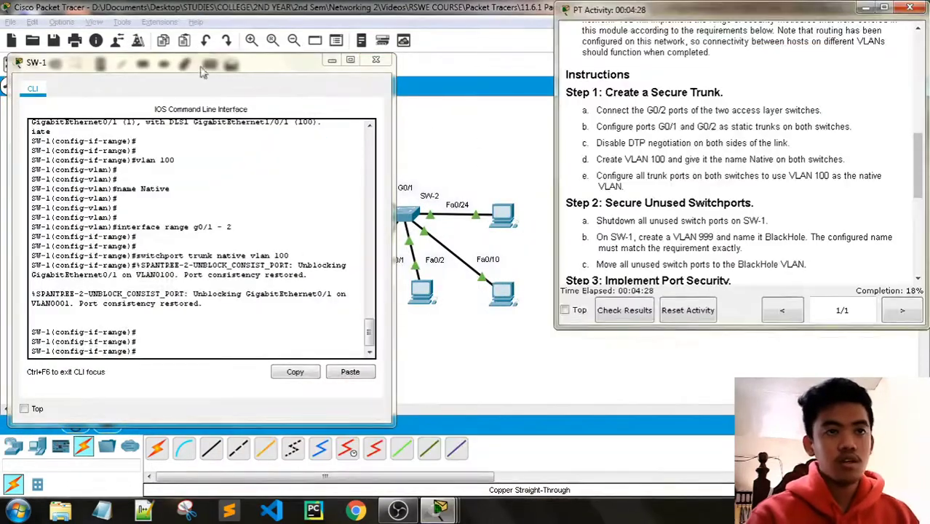
{"action": "left_click_drag", "start_coordinate": [221, 71], "coordinate": [326, 47]}
{"action": "left_click", "coordinate": [285, 329]}
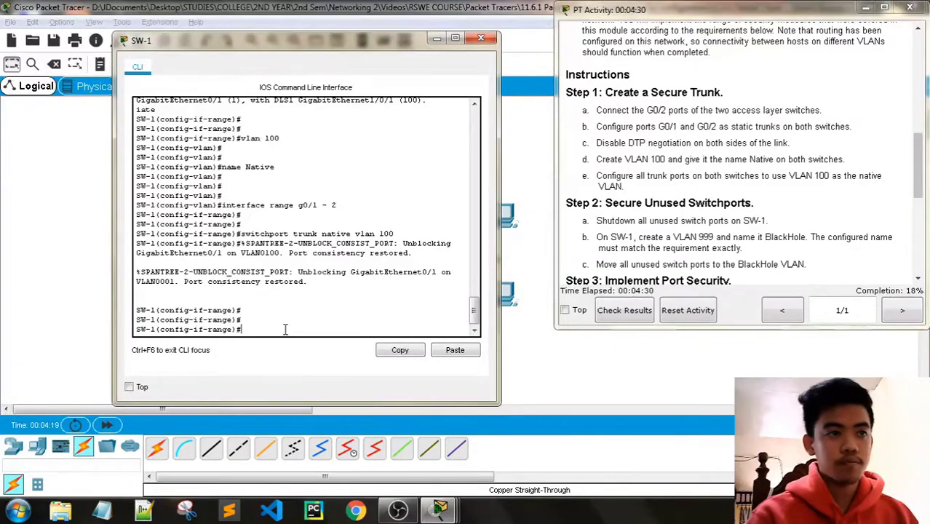
- Shut down SW-1's unused ports in interface range fa0/3 - 9
{"action": "key", "text": "Return"}
{"action": "key", "text": "Return"}
{"action": "key", "text": "Return"}
{"action": "type", "text": "interface"}
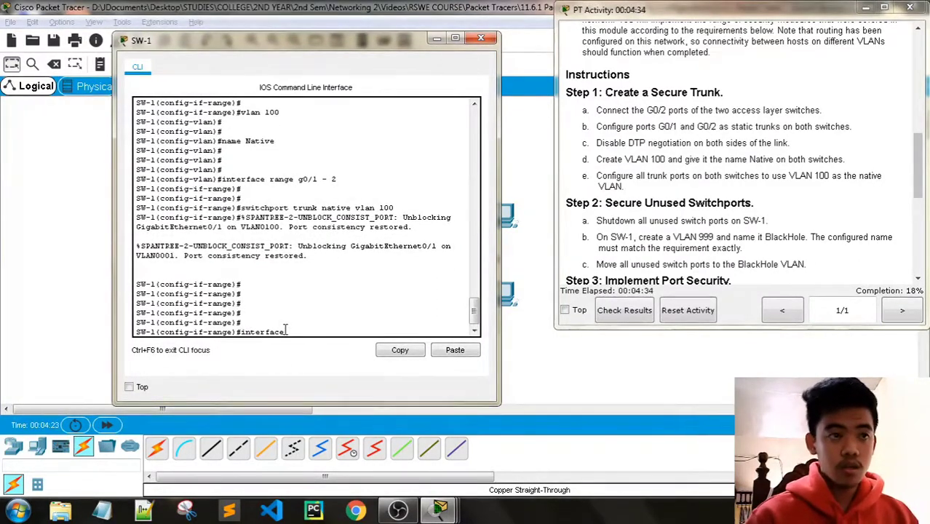
{"action": "type", "text": " fa"}
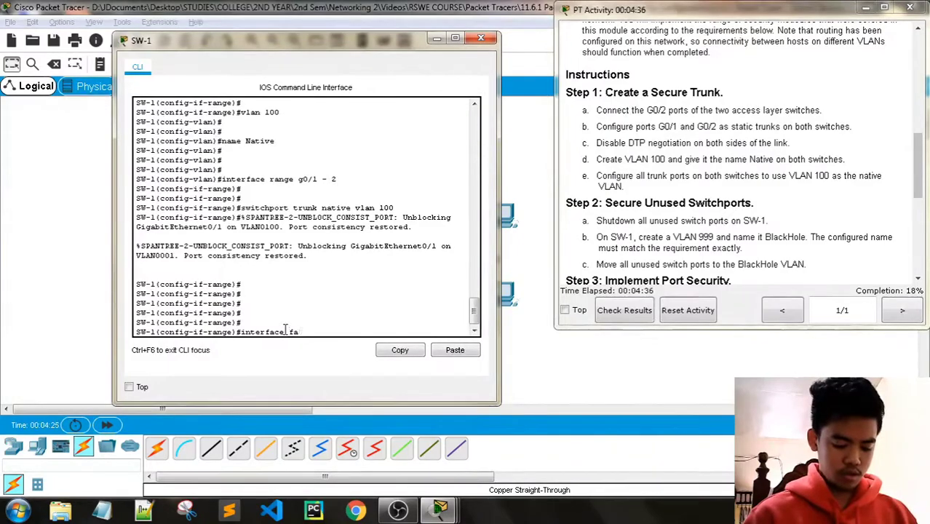
{"action": "type", "text": "0/3 -2"}
{"action": "key", "text": "BackSpace"}
{"action": "type", "text": "9"}
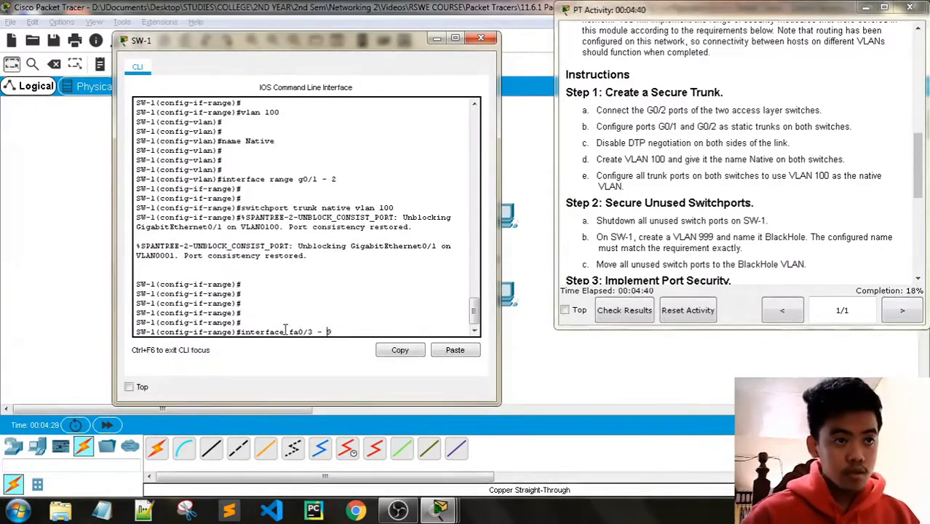
{"action": "type", "text": "ran"}
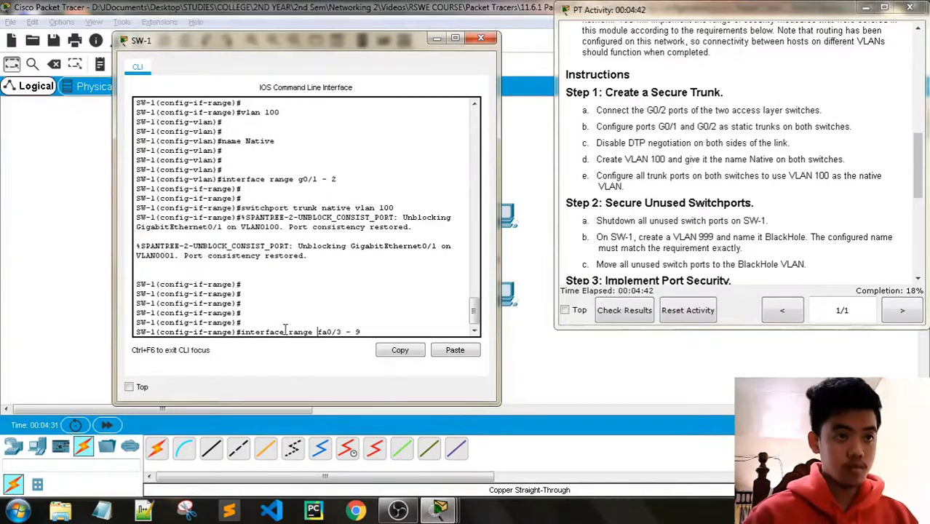
{"action": "type", "text": "ge"}
{"action": "key", "text": "Return"}
{"action": "key", "text": "Return"}
{"action": "key", "text": "Return"}
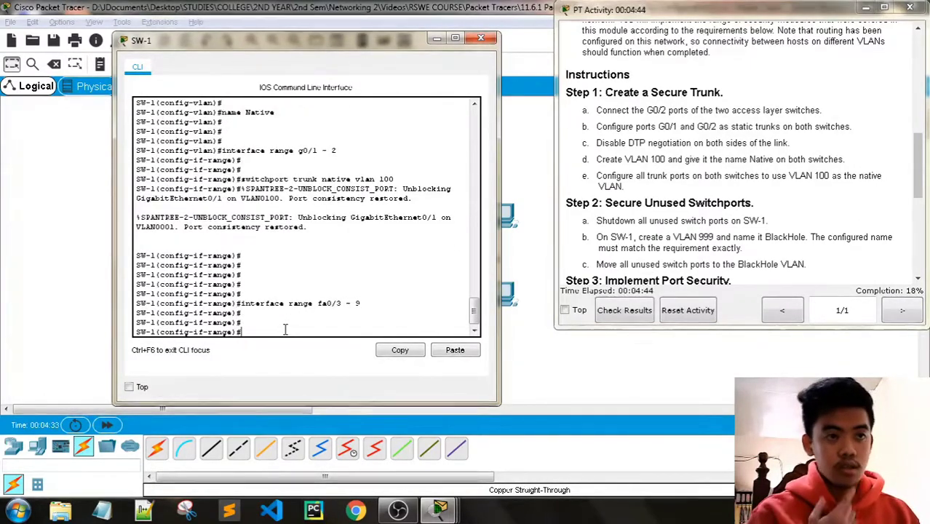
{"action": "type", "text": "shutdo"}
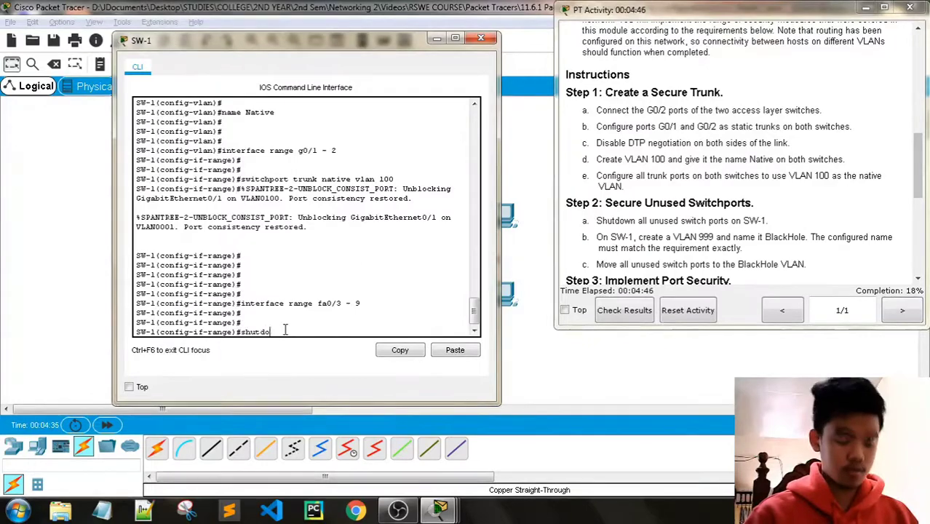
{"action": "type", "text": "wn"}
{"action": "key", "text": "Return"}
{"action": "key", "text": "Return"}
{"action": "key", "text": "Return"}
{"action": "key", "text": "Return"}
{"action": "key", "text": "Return"}
{"action": "key", "text": "Return"}
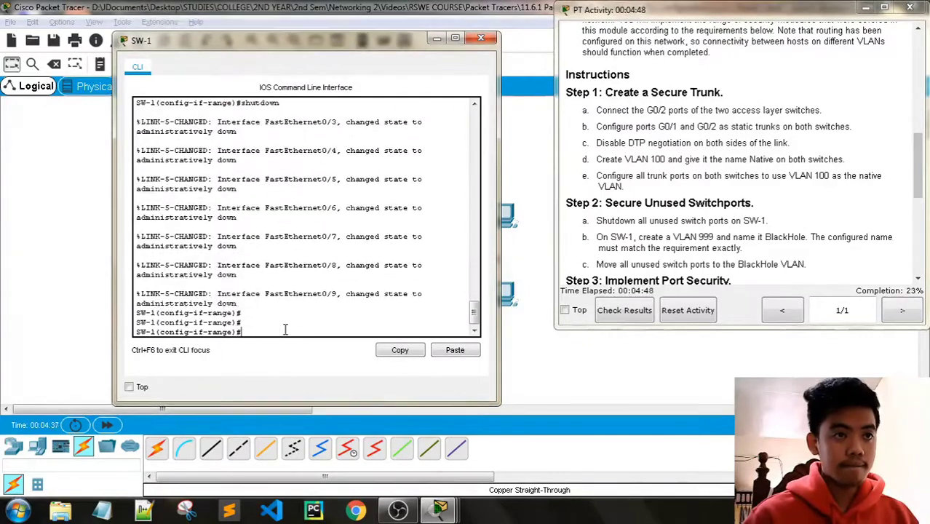
- Shut down SW-1's unused ports in interface range fa0/11 - 23
{"action": "type", "text": "interface"}
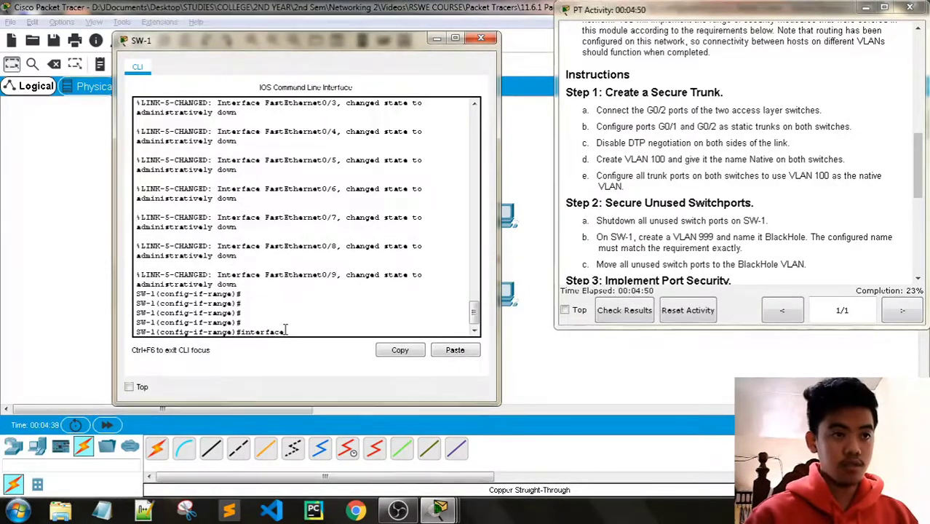
{"action": "type", "text": " range fa0/11"}
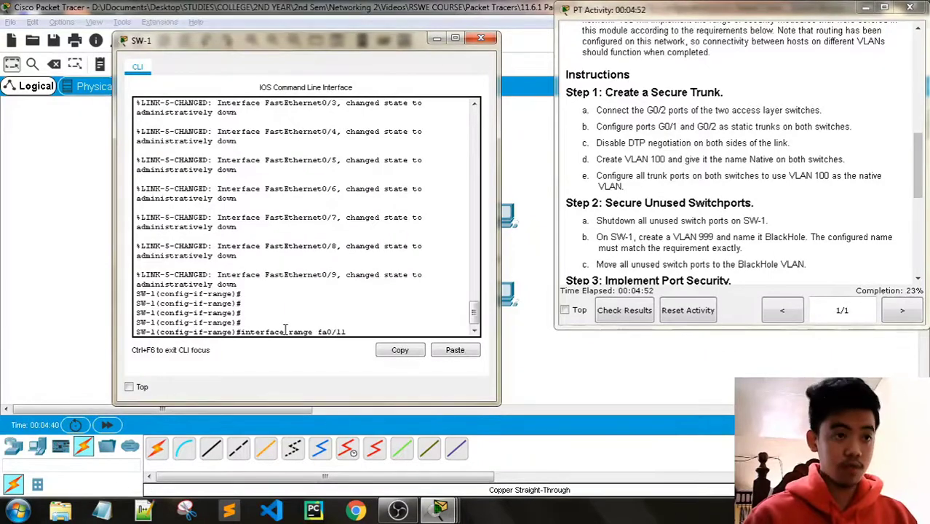
{"action": "type", "text": " -23"}
{"action": "key", "text": "BackSpace"}
{"action": "key", "text": "BackSpace"}
{"action": "type", "text": "23"}
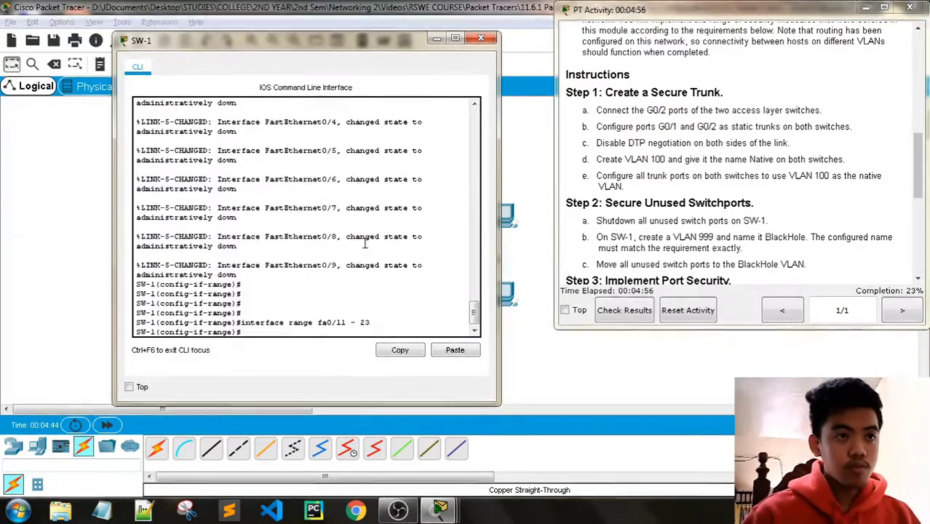
{"action": "key", "text": "Return"}
{"action": "key", "text": "Return"}
{"action": "key", "text": "Return"}
{"action": "type", "text": "shutdow"}
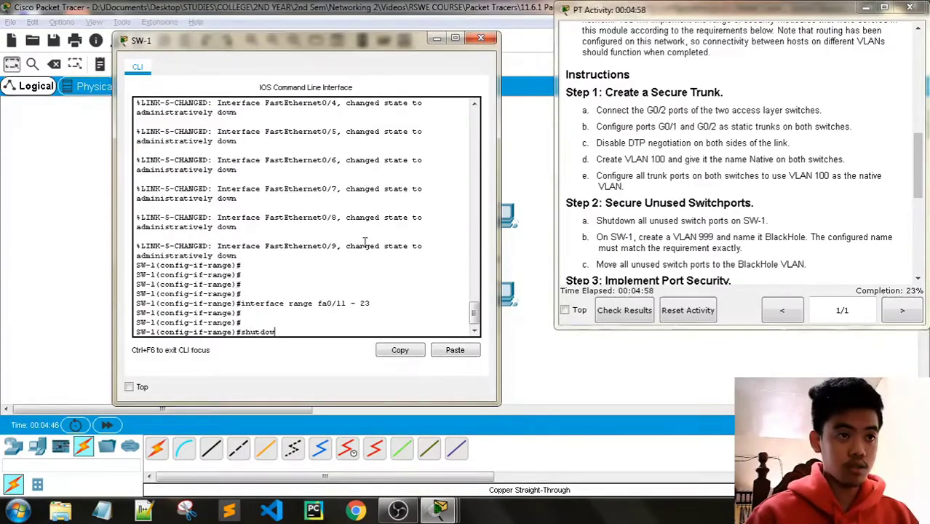
{"action": "type", "text": "n"}
{"action": "key", "text": "Return"}
{"action": "key", "text": "Return"}
{"action": "key", "text": "Return"}
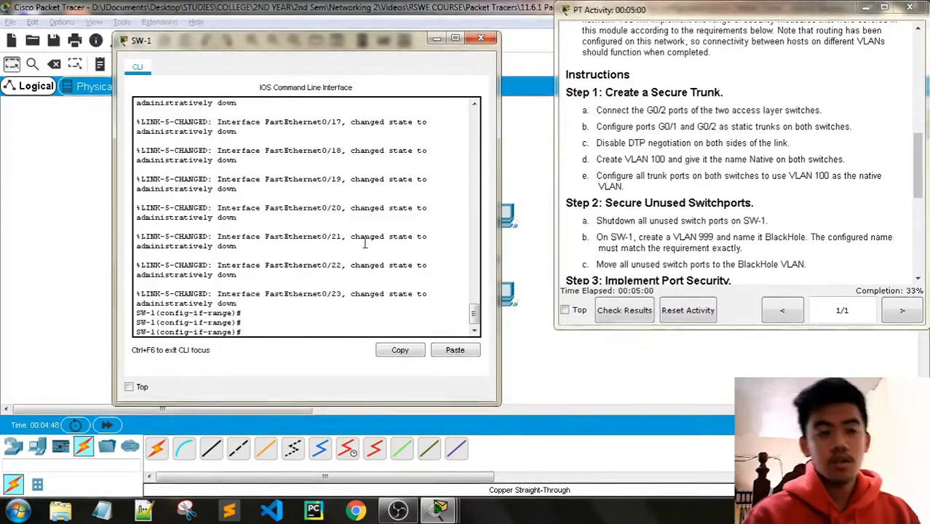
- Create VLAN 999 on SW-1 and name it BlackHole
{"action": "scroll", "coordinate": [618, 218], "scroll_direction": "down", "scroll_amount": 1}
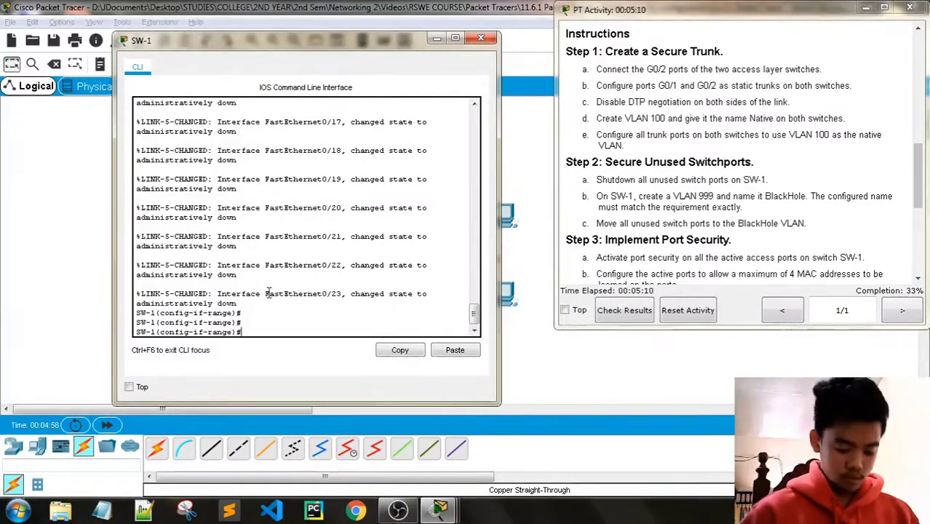
{"action": "type", "text": "999"}
{"action": "key", "text": "Return"}
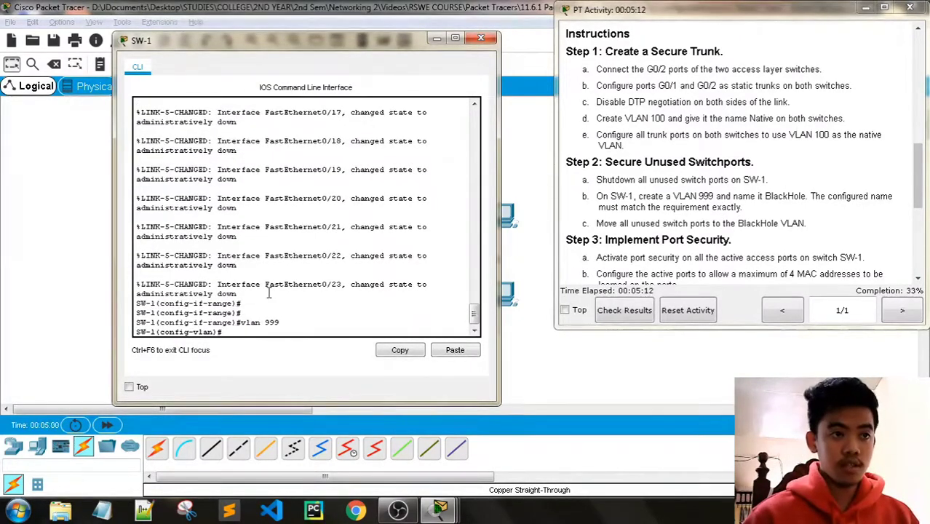
{"action": "key", "text": "Return"}
{"action": "key", "text": "Return"}
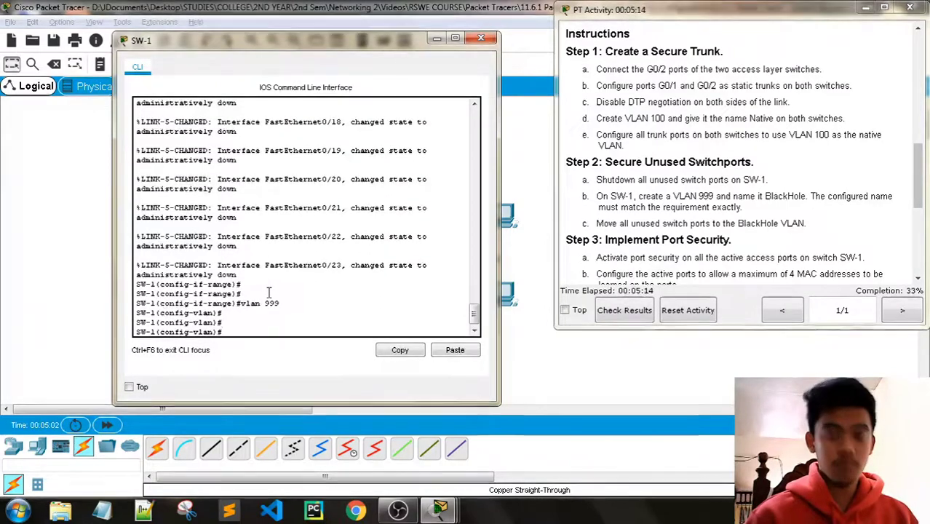
{"action": "type", "text": "name "}
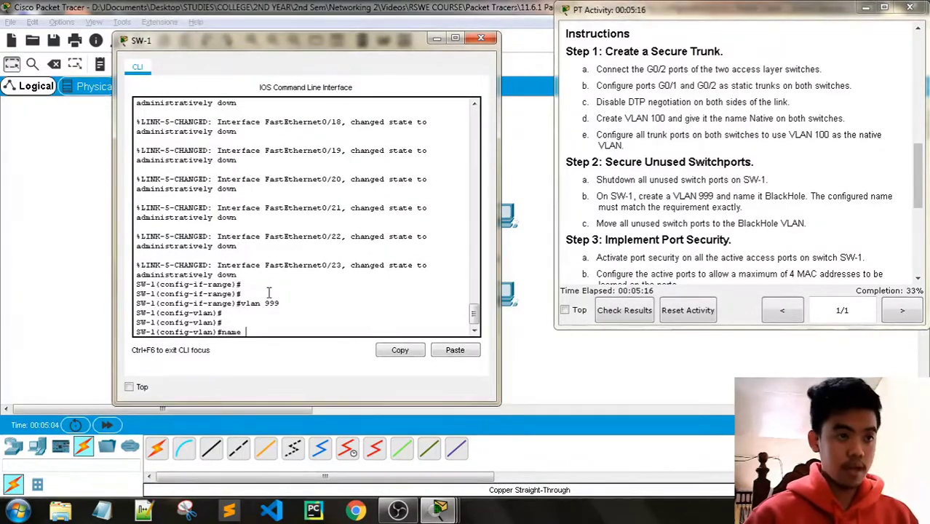
{"action": "type", "text": "Blackh"}
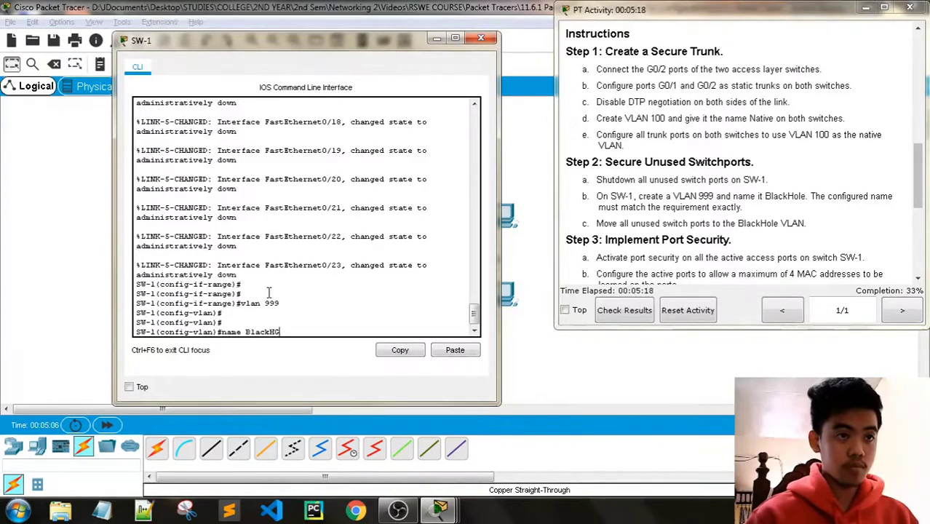
{"action": "type", "text": "ole"}
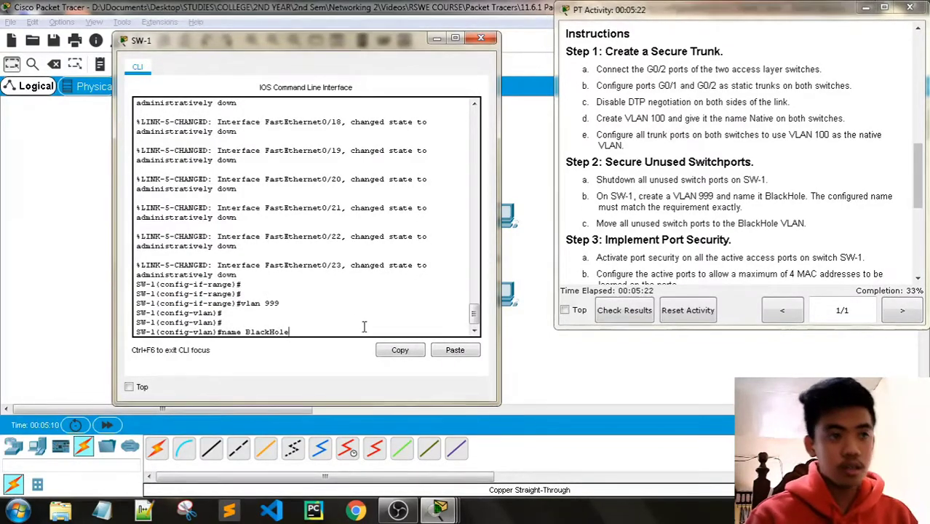
{"action": "key", "text": "Return"}
{"action": "key", "text": "Return"}
{"action": "key", "text": "Return"}
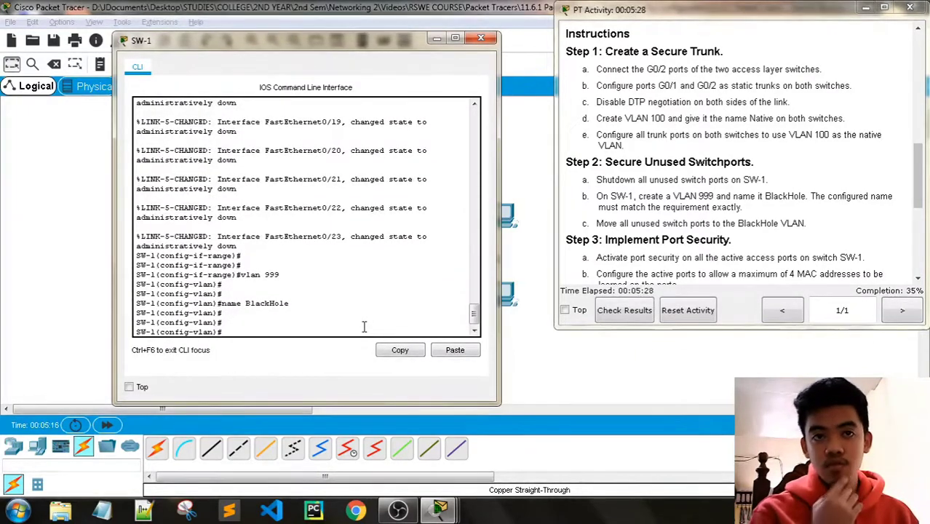
- Enter configuration mode for interface range fa0/3 - 9 on SW-1
{"action": "type", "text": "interface range fa0/11 - 23"}
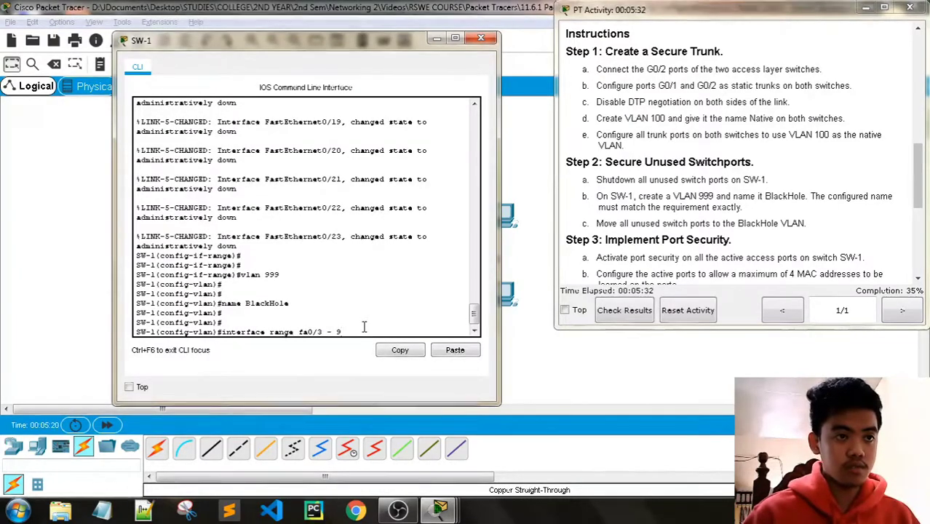
{"action": "key", "text": "Return"}
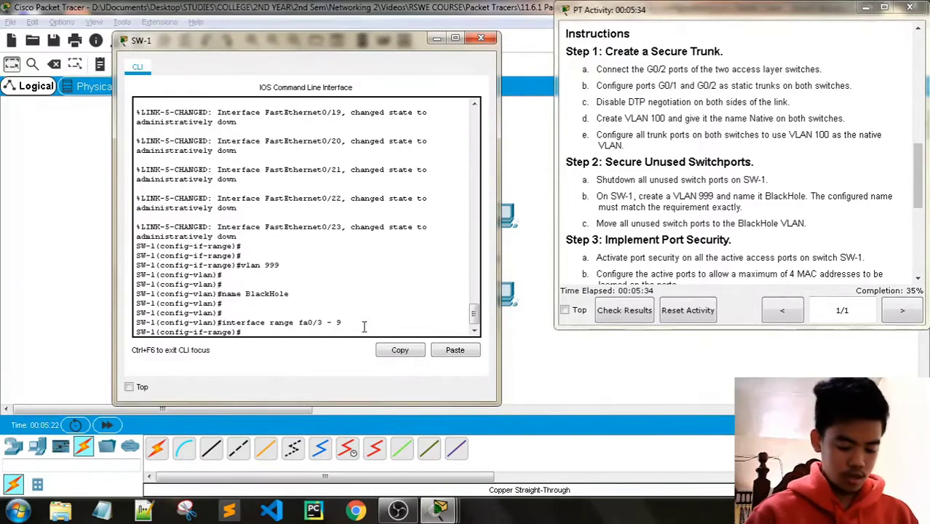
{"action": "type", "text": "mode acc"}
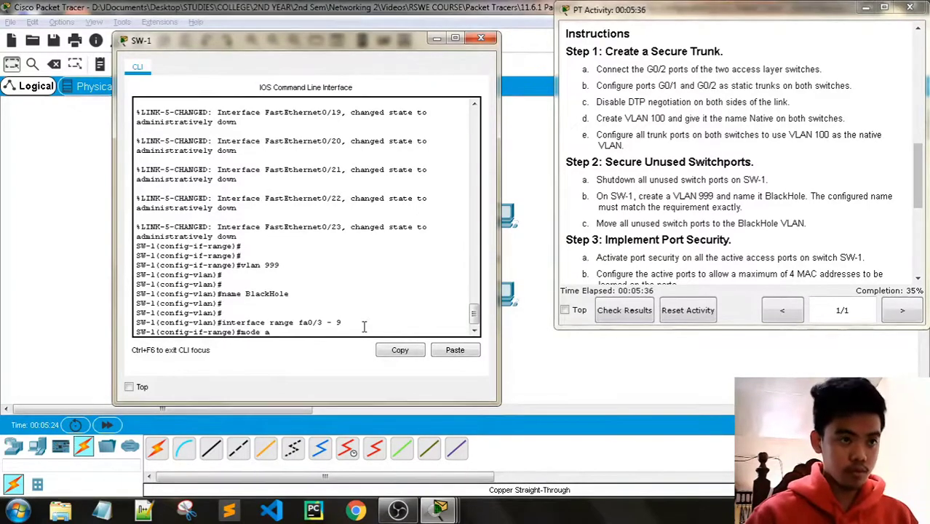
{"action": "key", "text": "BackSpace"}
{"action": "key", "text": "BackSpace"}
{"action": "key", "text": "BackSpace"}
{"action": "key", "text": "BackSpace"}
{"action": "key", "text": "BackSpace"}
{"action": "key", "text": "BackSpace"}
{"action": "key", "text": "BackSpace"}
{"action": "key", "text": "BackSpace"}
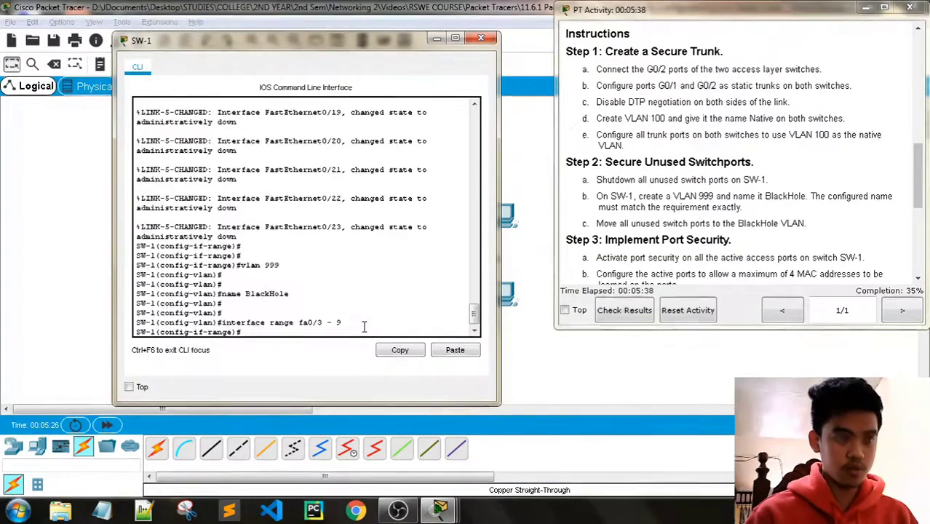
- Set SW-1's fa0/3 - 9 ports to access mode and assign them to VLAN 999
{"action": "type", "text": "switchport mode"}
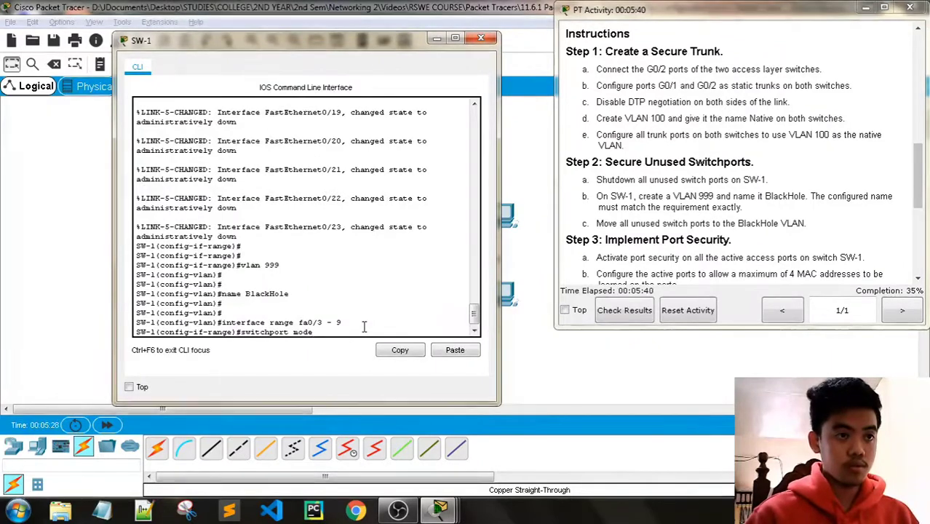
{"action": "type", "text": " access"}
{"action": "key", "text": "Return"}
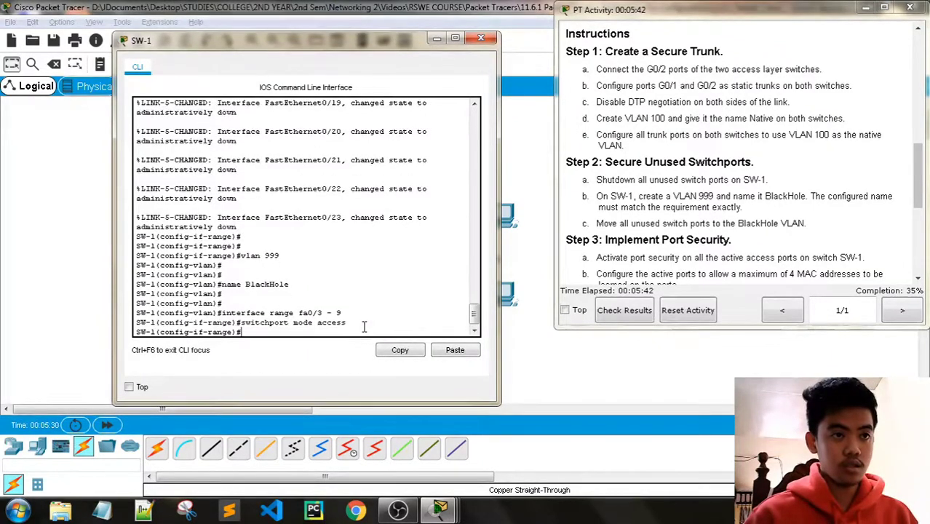
{"action": "key", "text": "Return"}
{"action": "type", "text": "s"}
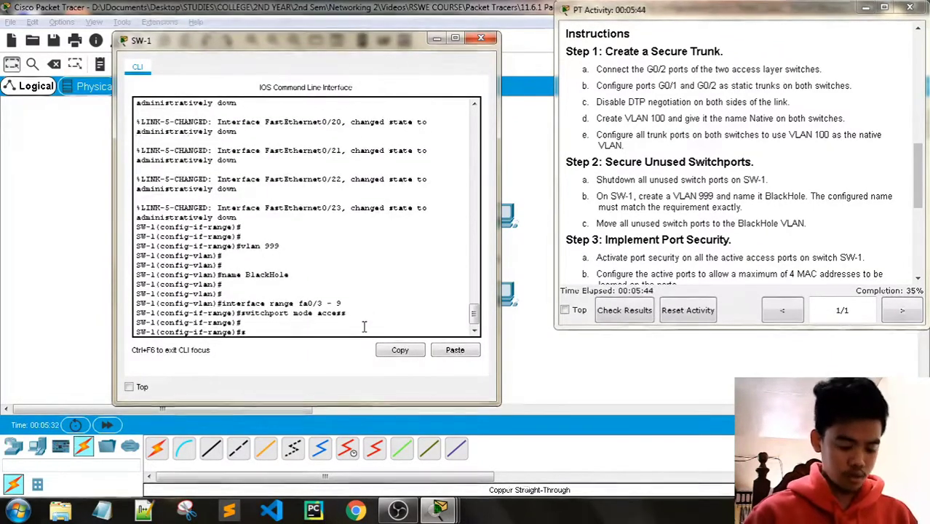
{"action": "type", "text": "witchport"}
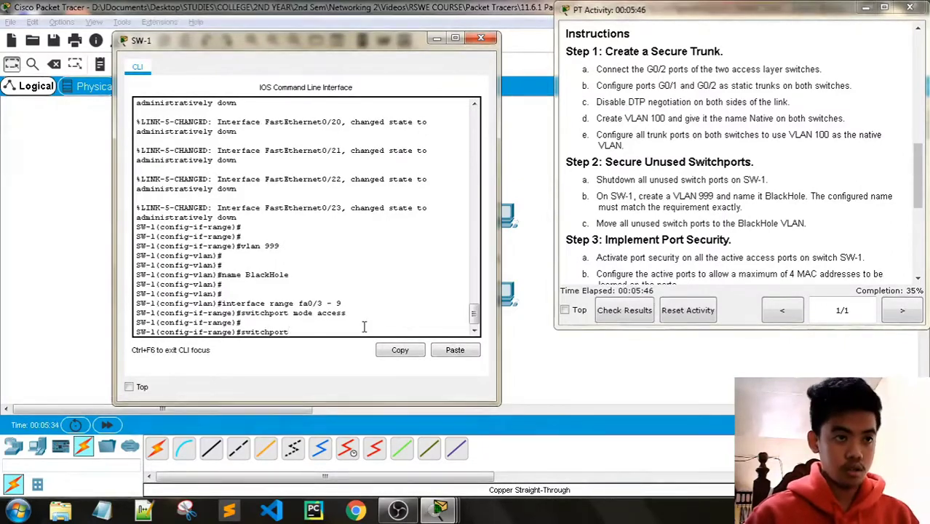
{"action": "type", "text": " access"}
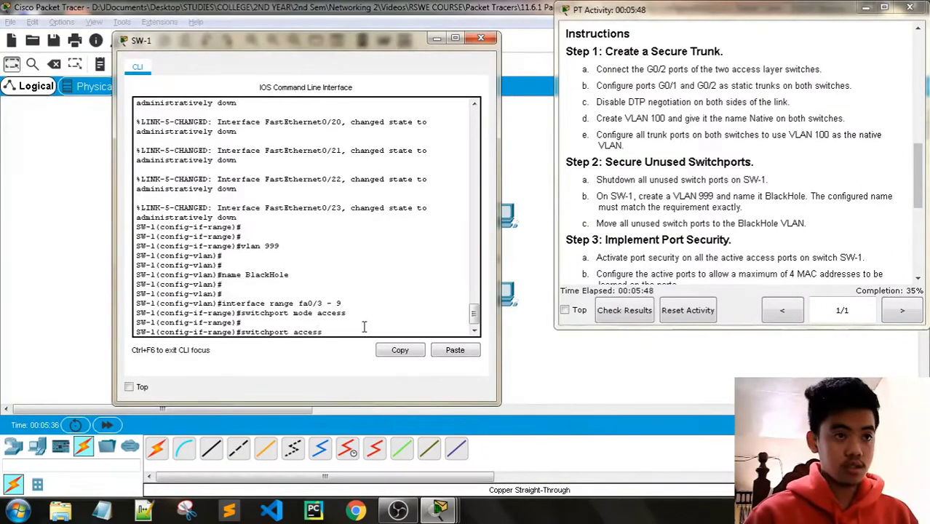
{"action": "type", "text": " vlan "}
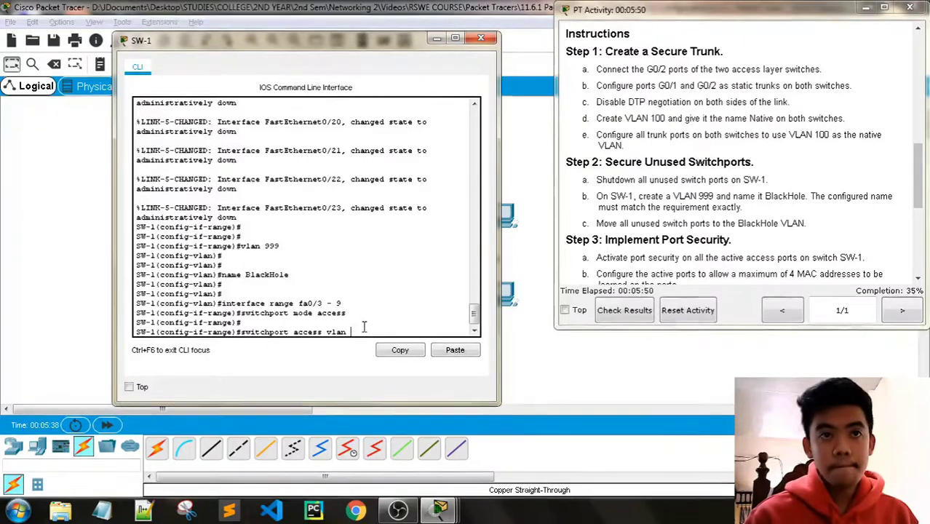
{"action": "type", "text": "999"}
{"action": "key", "text": "Return"}
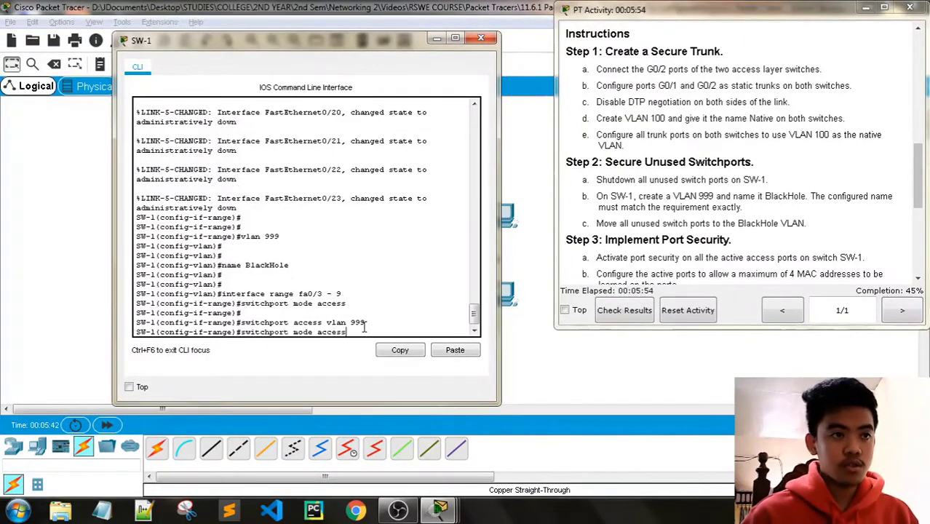
- Set SW-1's interface range fa0/11 - 23 to access mode and assign those ports to VLAN 999
{"action": "key", "text": "Up"}
{"action": "key", "text": "Up"}
{"action": "key", "text": "Up"}
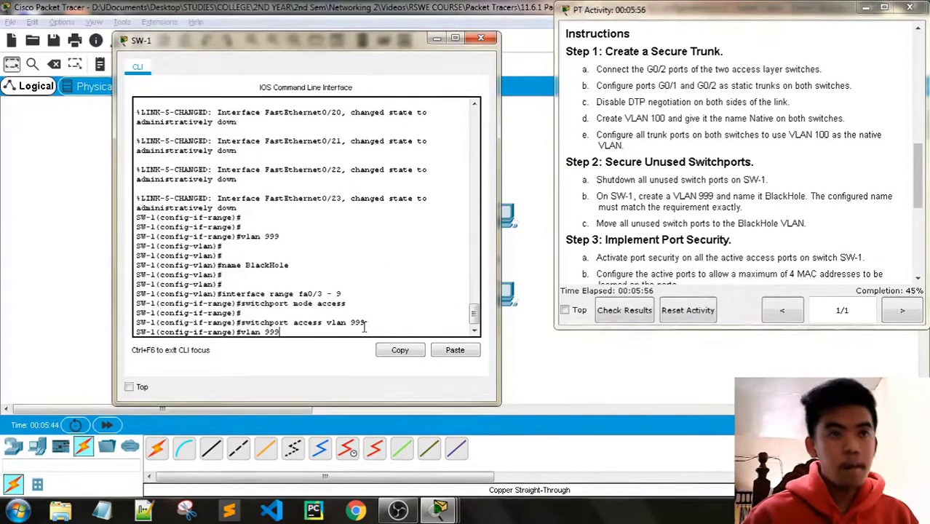
{"action": "key", "text": "Up"}
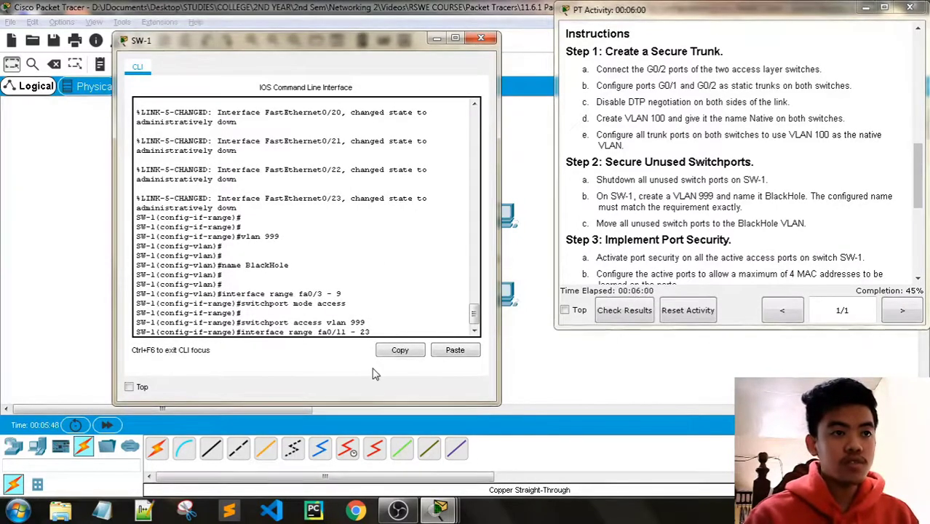
{"action": "key", "text": "Return"}
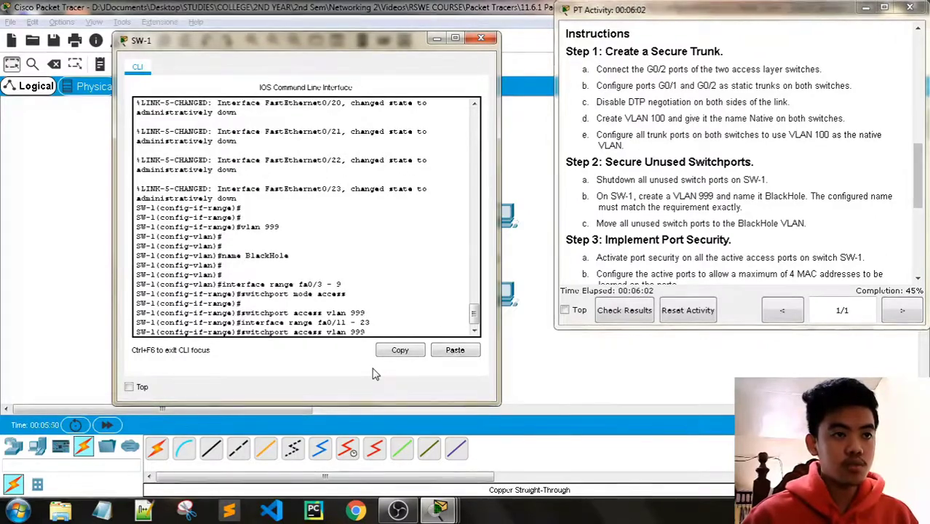
{"action": "key", "text": "Up"}
{"action": "key", "text": "Up"}
{"action": "key", "text": "Return"}
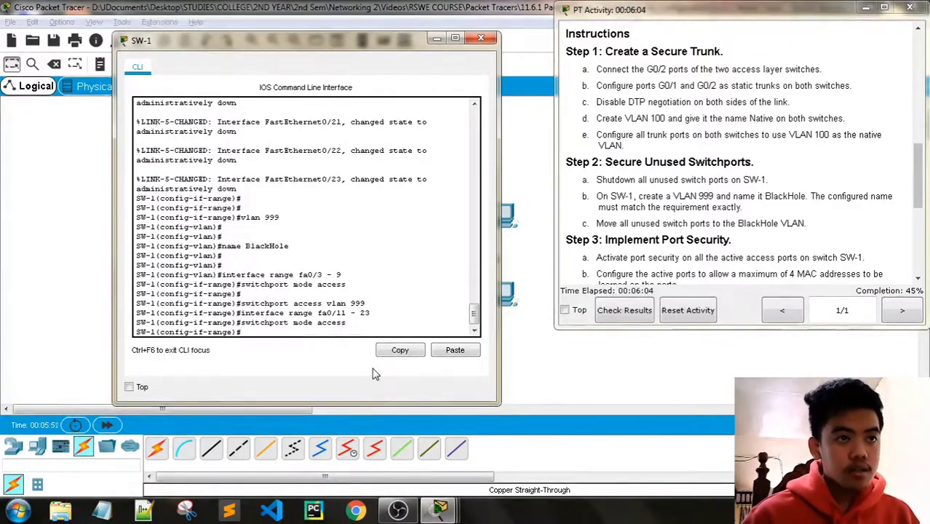
{"action": "key", "text": "Up"}
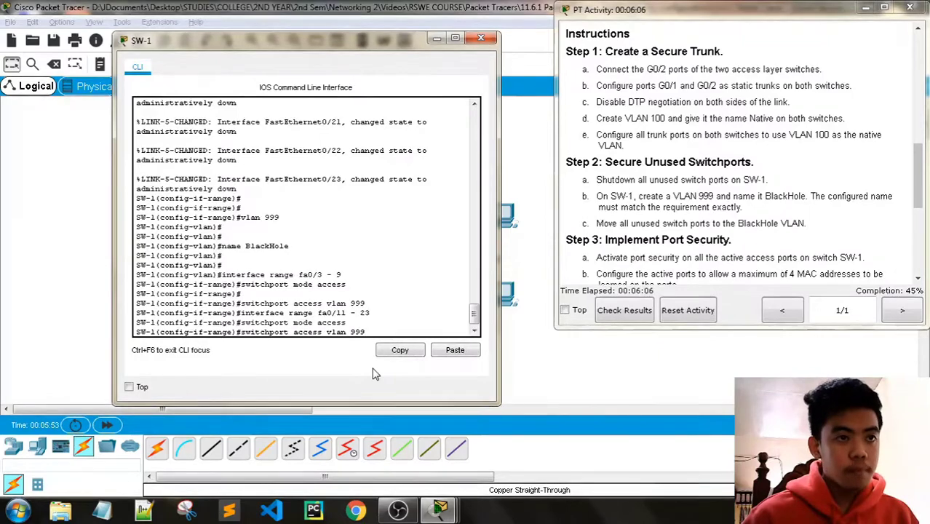
{"action": "key", "text": "Return"}
{"action": "key", "text": "Return"}
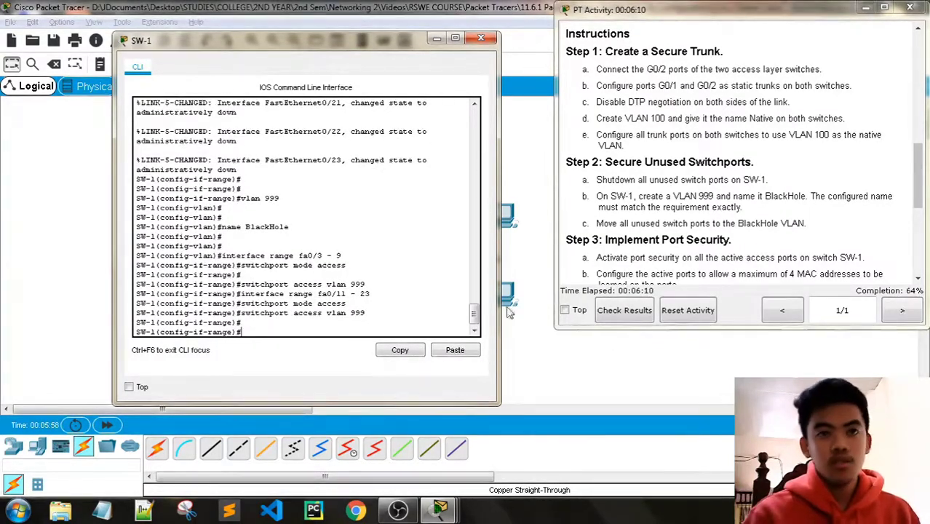
- Exit SW-1's interface range mode to global configuration and check the topology for the switch's active access ports
{"action": "scroll", "coordinate": [741, 223], "scroll_direction": "down", "scroll_amount": 1}
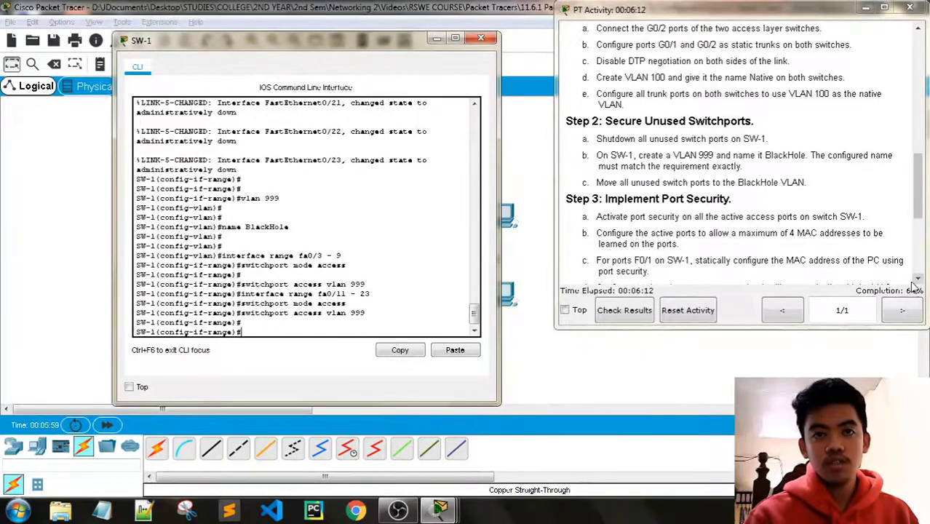
{"action": "scroll", "coordinate": [749, 241], "scroll_direction": "down", "scroll_amount": 1}
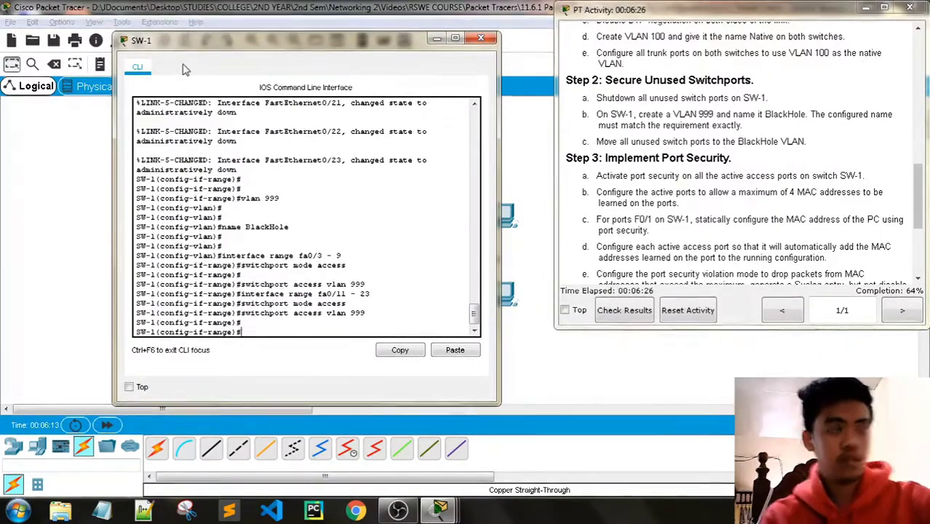
{"action": "type", "text": "it"}
{"action": "key", "text": "Return"}
{"action": "key", "text": "Return"}
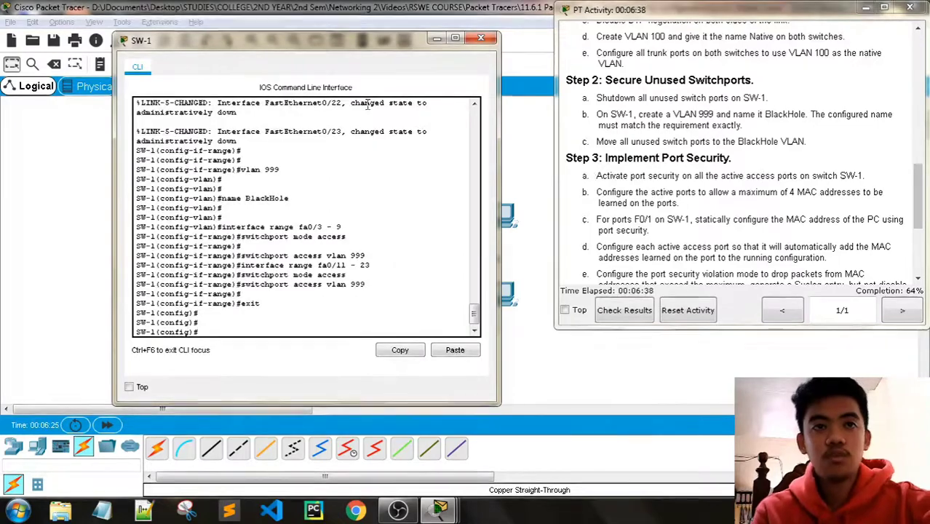
{"action": "left_click_drag", "start_coordinate": [203, 35], "coordinate": [206, 332]}
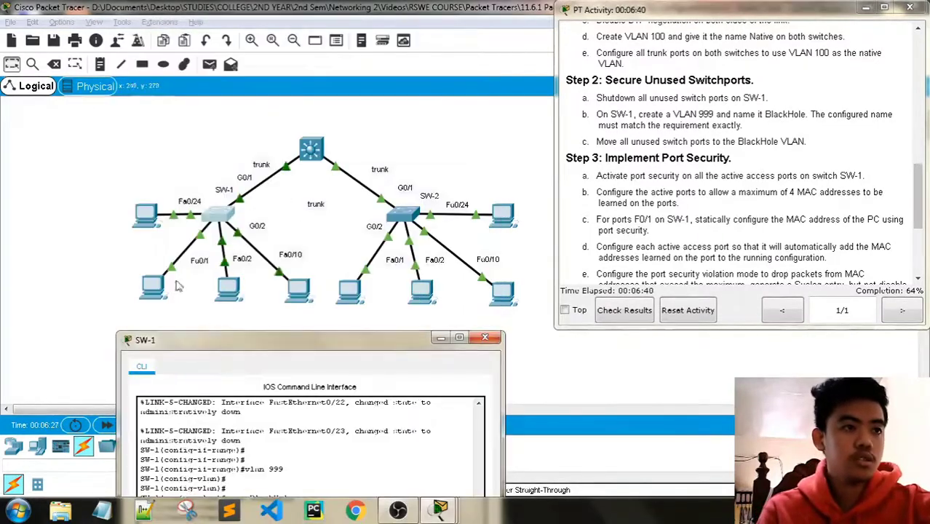
{"action": "left_click_drag", "start_coordinate": [339, 333], "coordinate": [325, 44]}
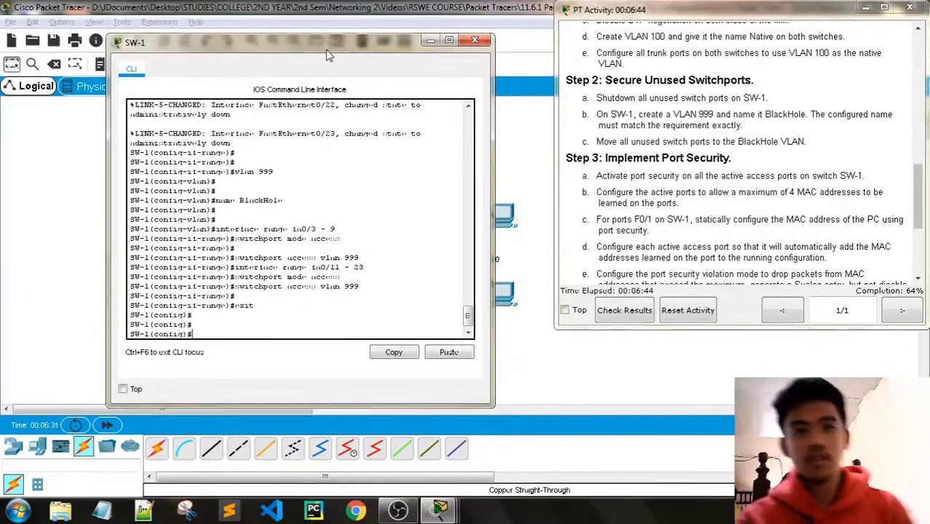
- Enter configuration mode on SW-1 for the interface range fa0/1 , fa0/2 , fa0/10 , fa0/24
{"action": "type", "text": "inter"}
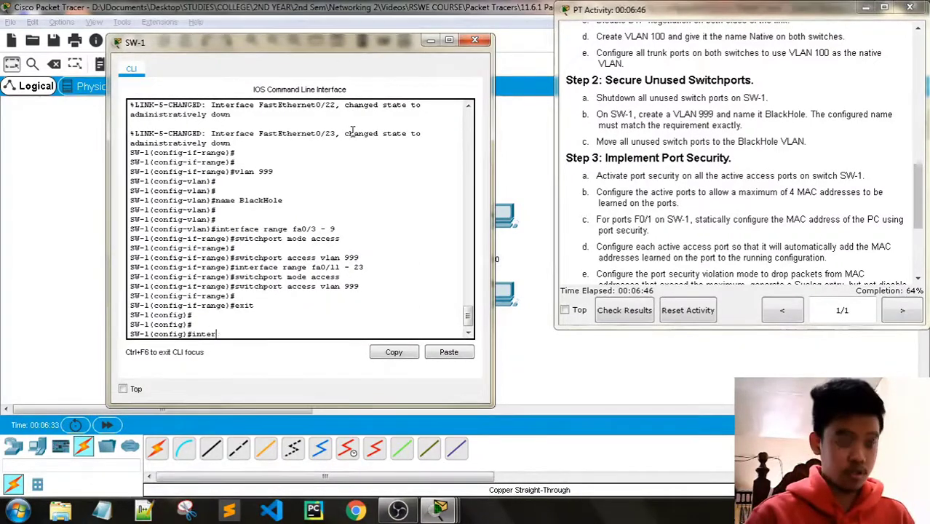
{"action": "type", "text": "face range"}
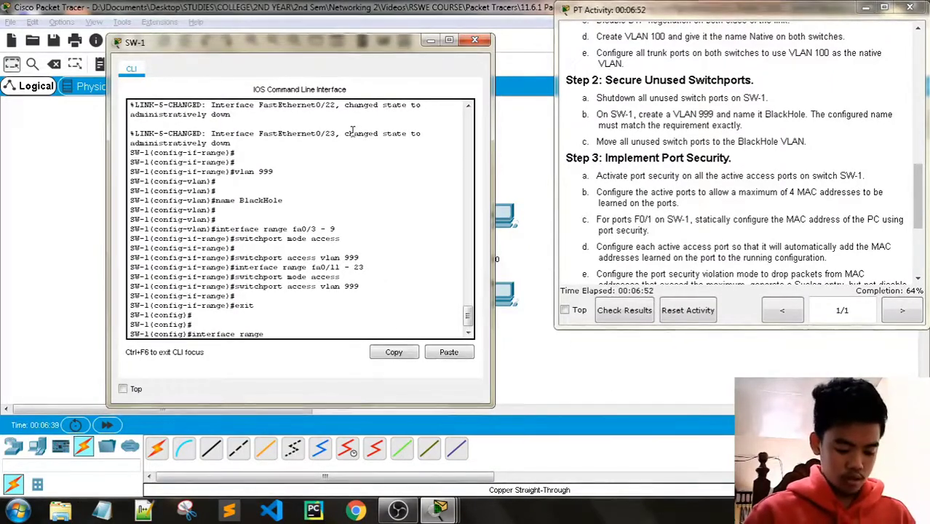
{"action": "type", "text": " fa0/"}
{"action": "type", "text": ".1"}
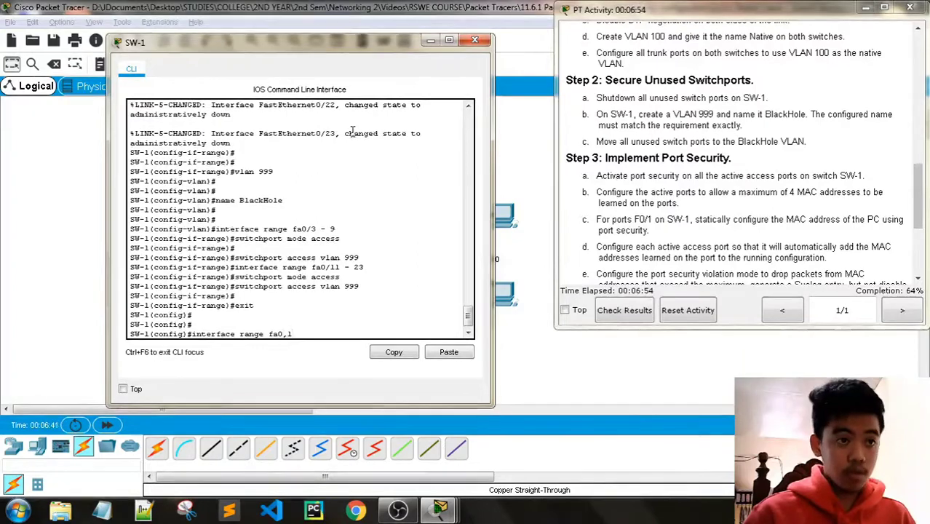
{"action": "key", "text": "BackSpace"}
{"action": "key", "text": "BackSpace"}
{"action": "type", "text": "/1"}
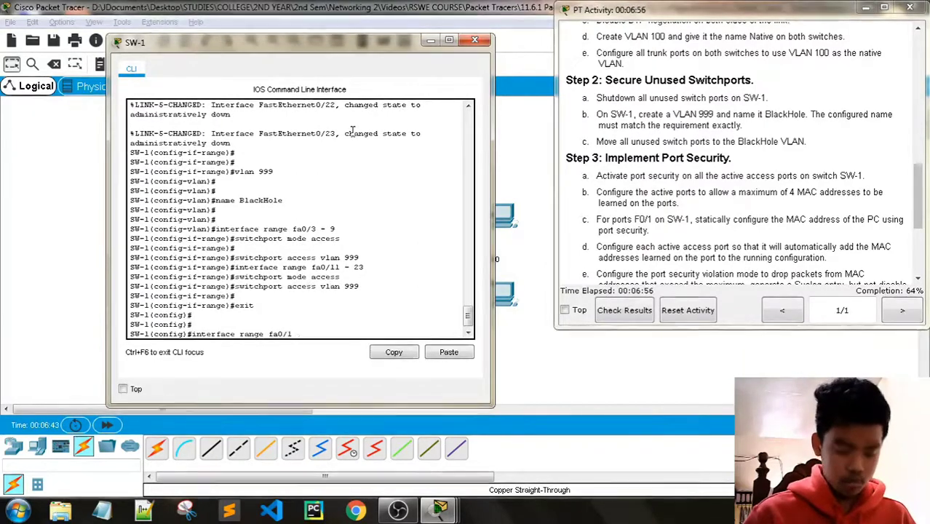
{"action": "type", "text": " , fa"}
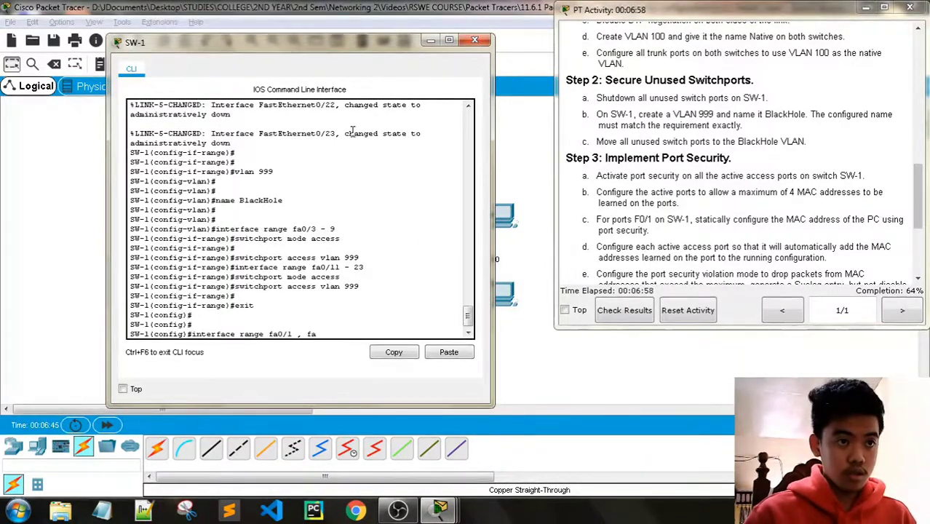
{"action": "type", "text": "0/2"}
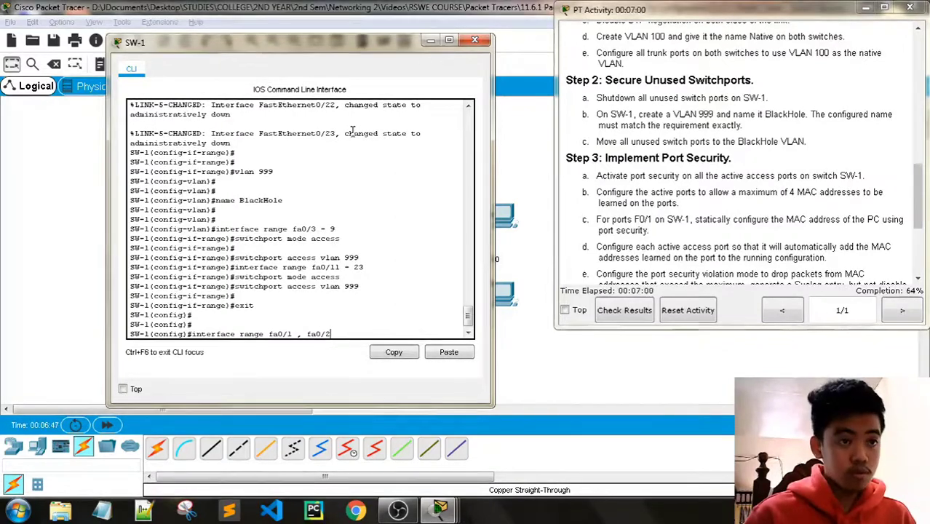
{"action": "type", "text": " , fa0"}
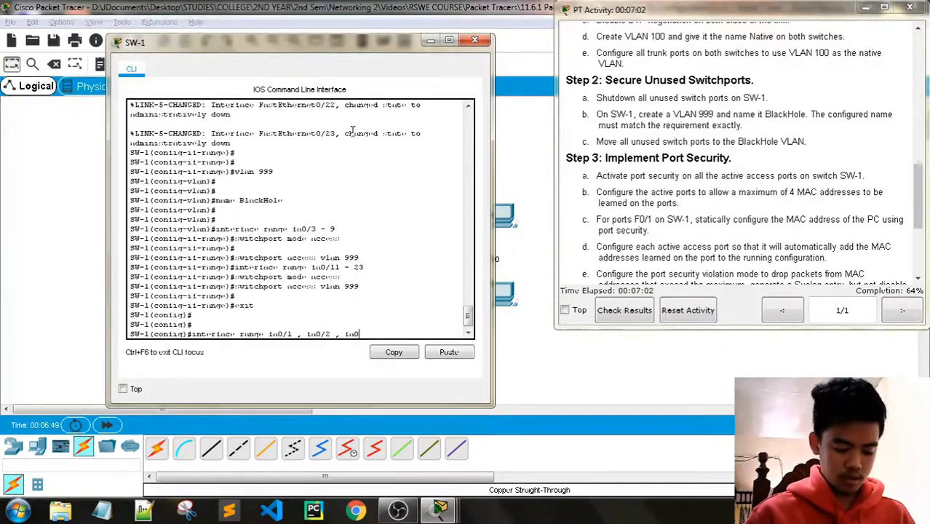
{"action": "type", "text": "/10"}
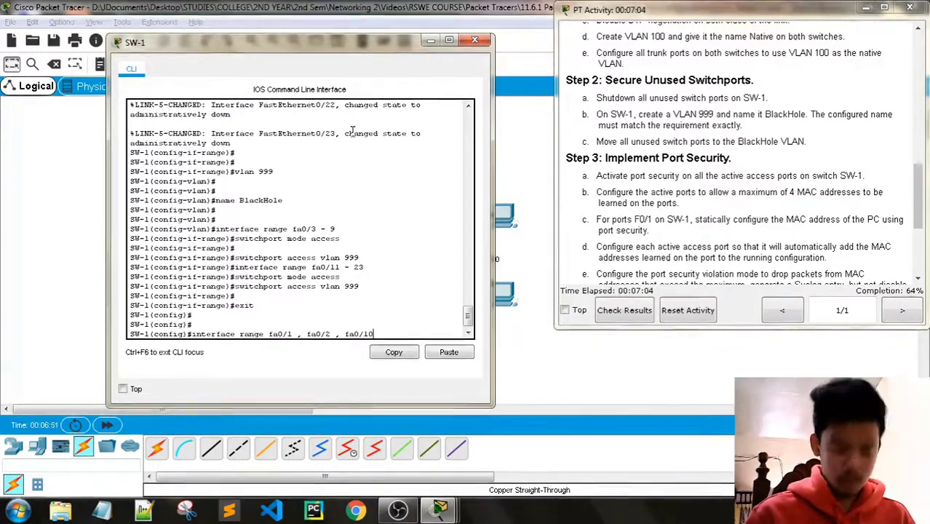
{"action": "type", "text": " , fa0"}
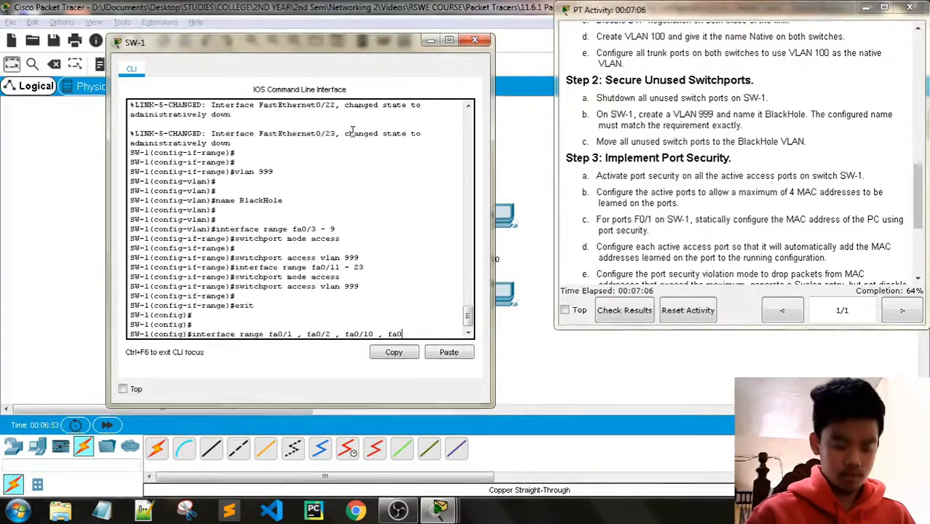
{"action": "type", "text": "/24"}
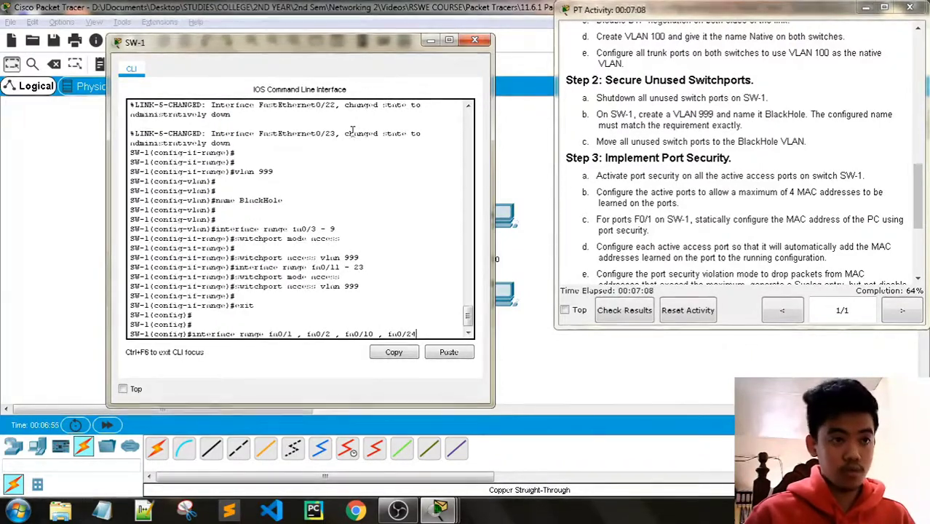
{"action": "key", "text": "Return"}
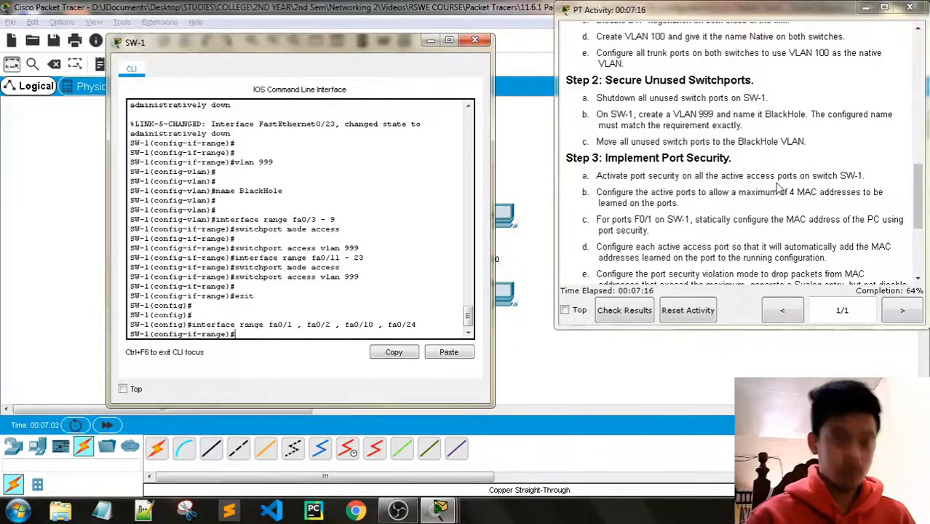
- Enable port security on SW-1's selected active access ports with switchport port-security
{"action": "type", "text": "chport"}
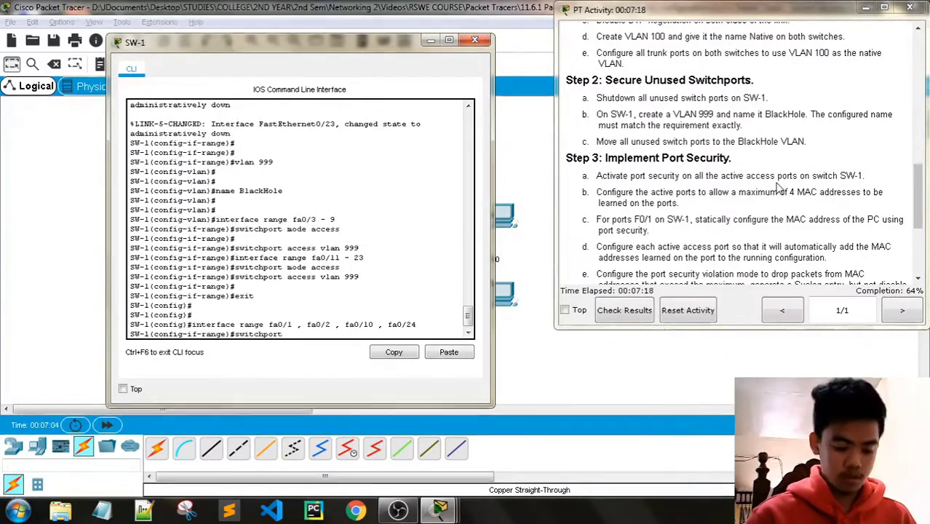
{"action": "type", "text": " port-secu"}
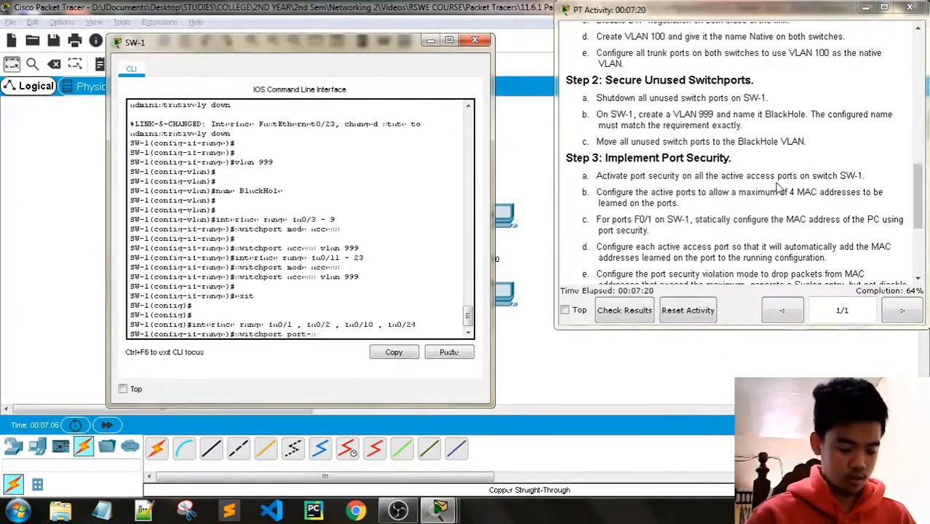
{"action": "type", "text": "r"}
{"action": "key", "text": "BackSpace"}
{"action": "key", "text": "BackSpace"}
{"action": "key", "text": "BackSpace"}
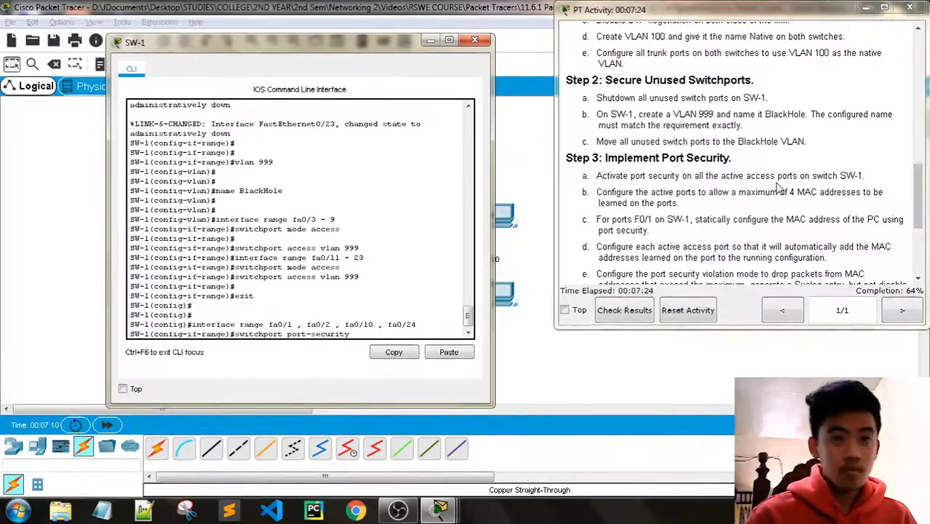
{"action": "type", "text": "ity"}
{"action": "key", "text": "Return"}
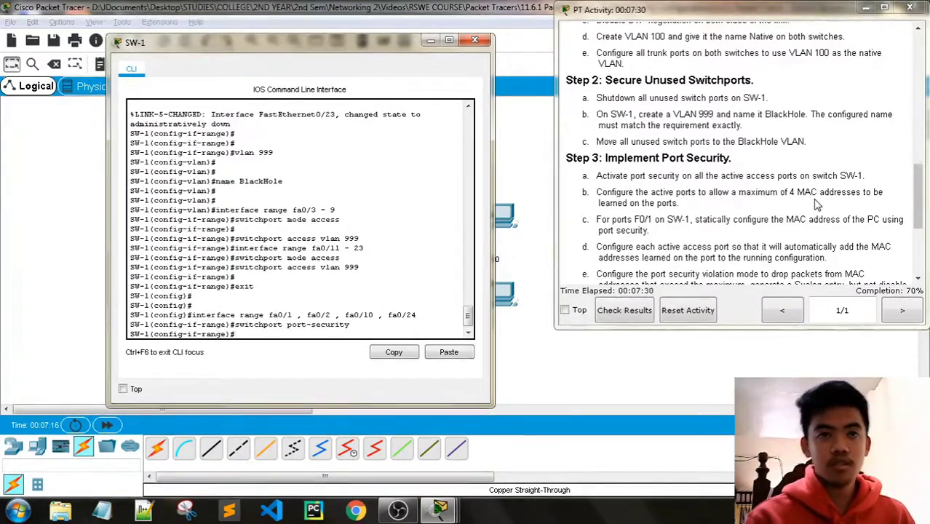
- Limit port security on the active access ports to a maximum of 4 MAC addresses
{"action": "type", "text": "m"}
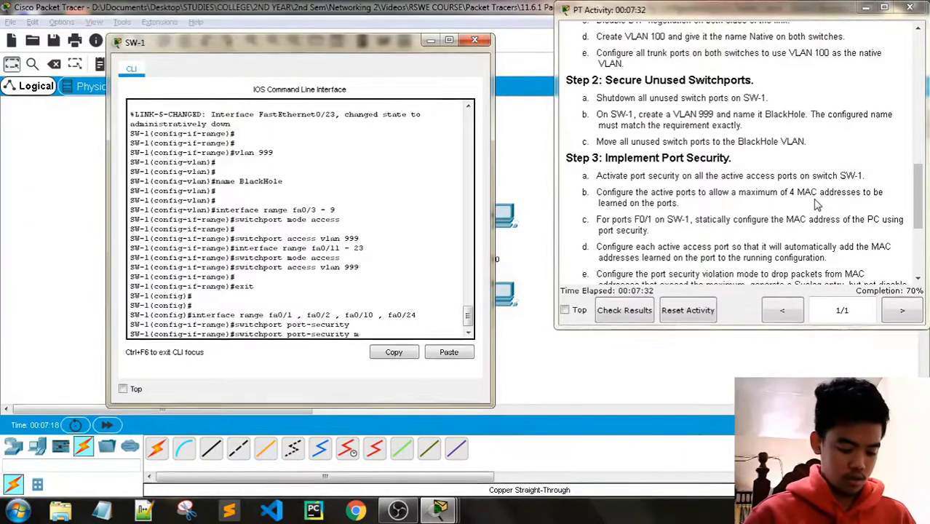
{"action": "type", "text": "aximum "}
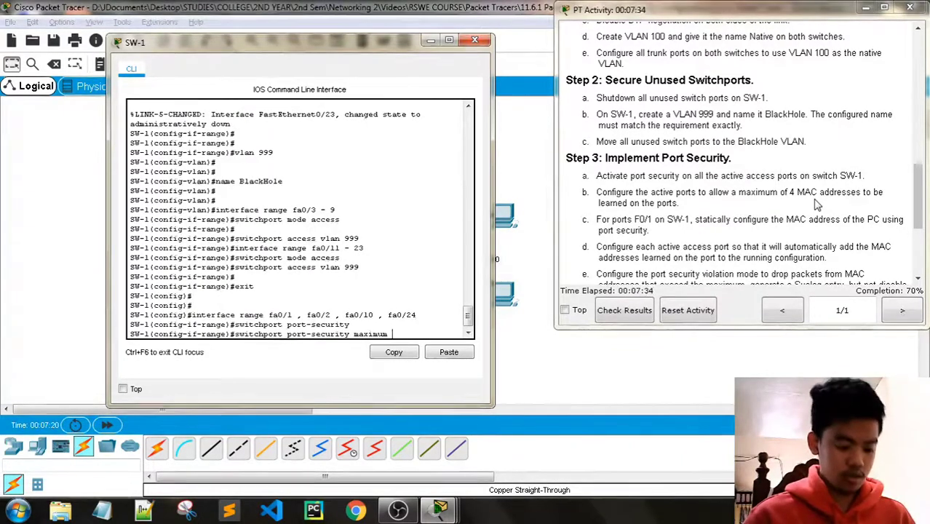
{"action": "type", "text": "4"}
{"action": "key", "text": "Return"}
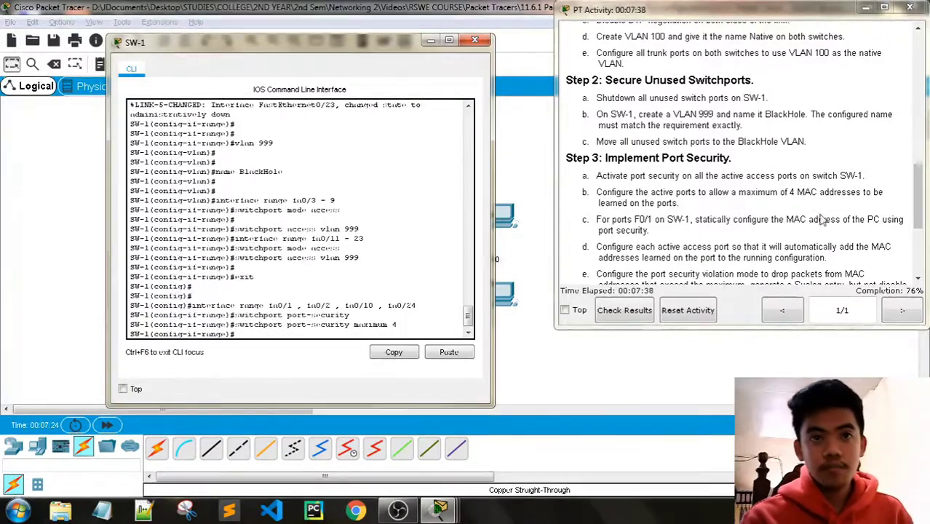
- Enter configuration mode on SW-1 for interface f0/1 after reviewing the remaining port security instructions and earlier commands
{"action": "scroll", "coordinate": [687, 246], "scroll_direction": "down", "scroll_amount": 1}
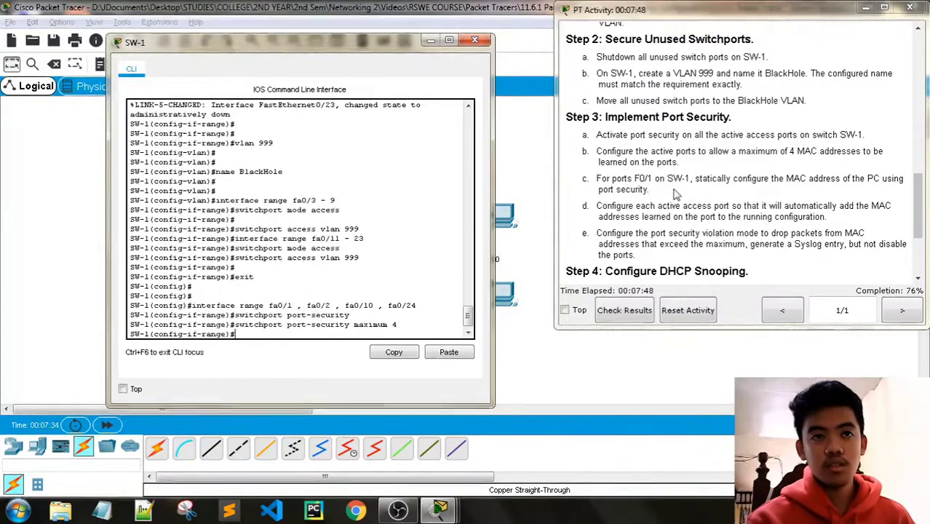
{"action": "scroll", "coordinate": [368, 251], "scroll_direction": "up", "scroll_amount": 2}
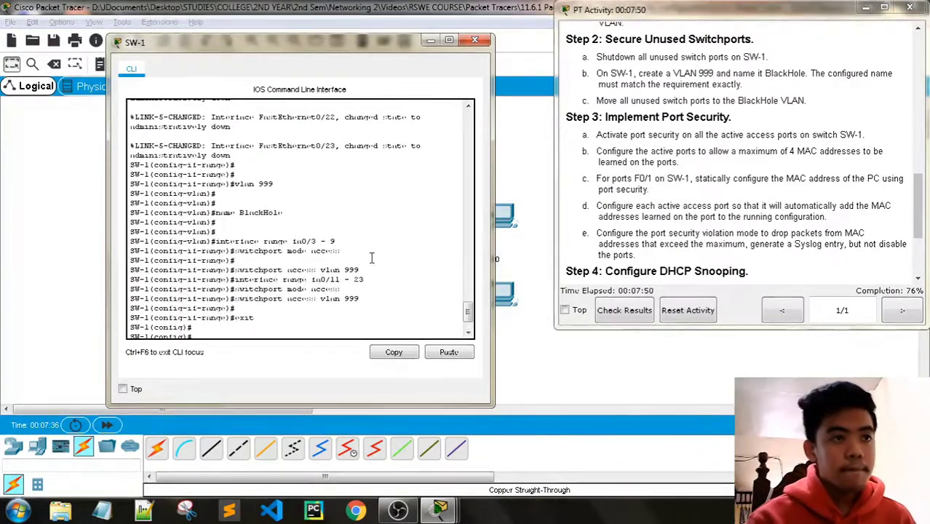
{"action": "scroll", "coordinate": [371, 257], "scroll_direction": "up", "scroll_amount": 2}
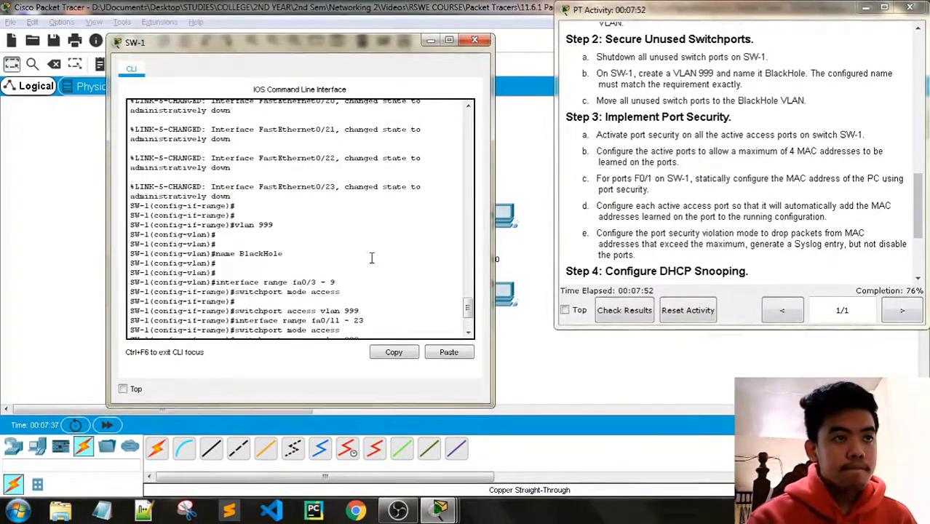
{"action": "scroll", "coordinate": [371, 257], "scroll_direction": "up", "scroll_amount": 2}
{"action": "scroll", "coordinate": [372, 257], "scroll_direction": "down", "scroll_amount": 6}
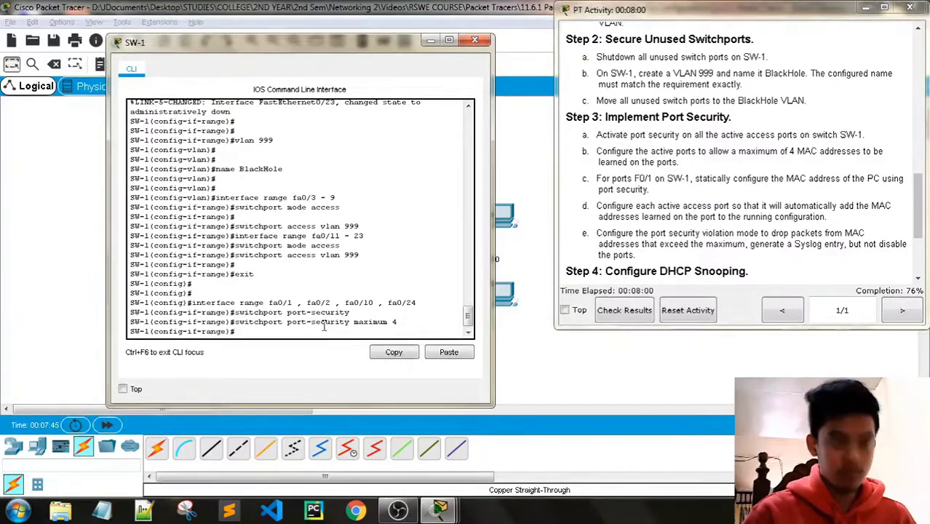
{"action": "type", "text": "interface"}
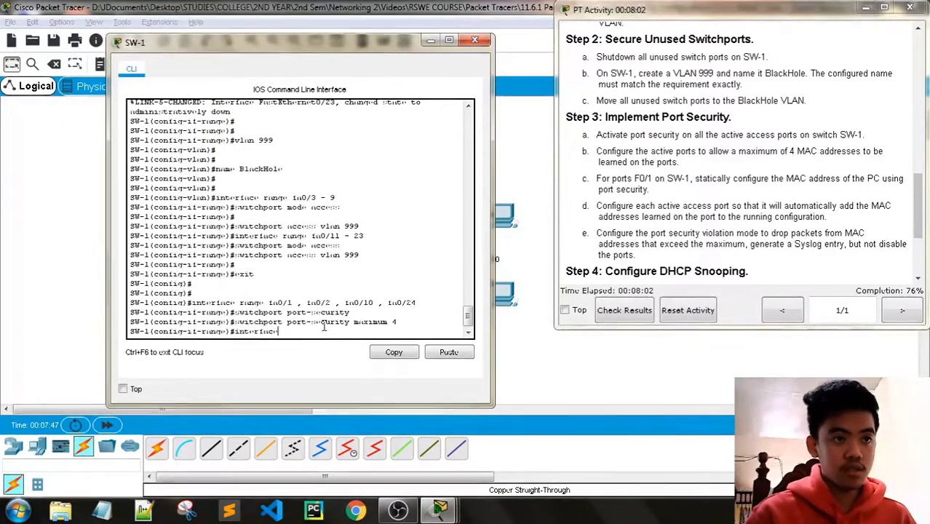
{"action": "type", "text": " f0"}
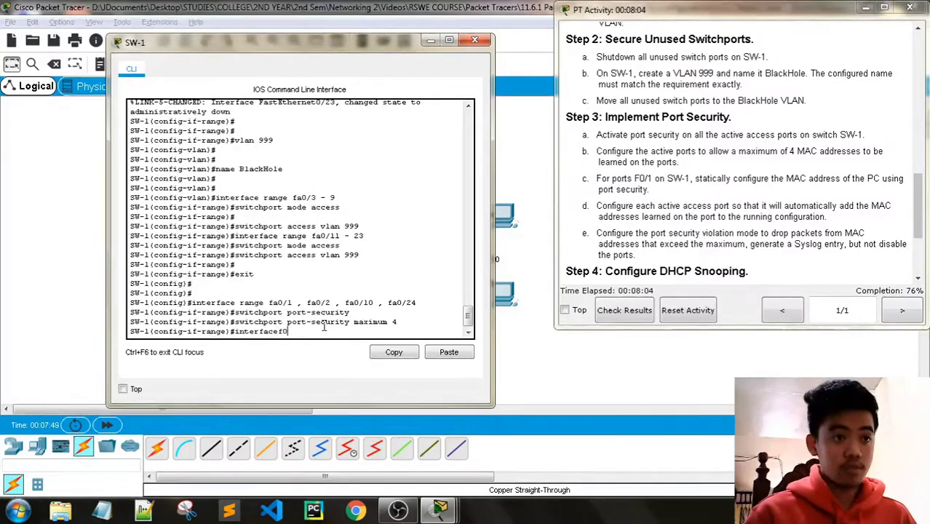
{"action": "type", "text": "/1"}
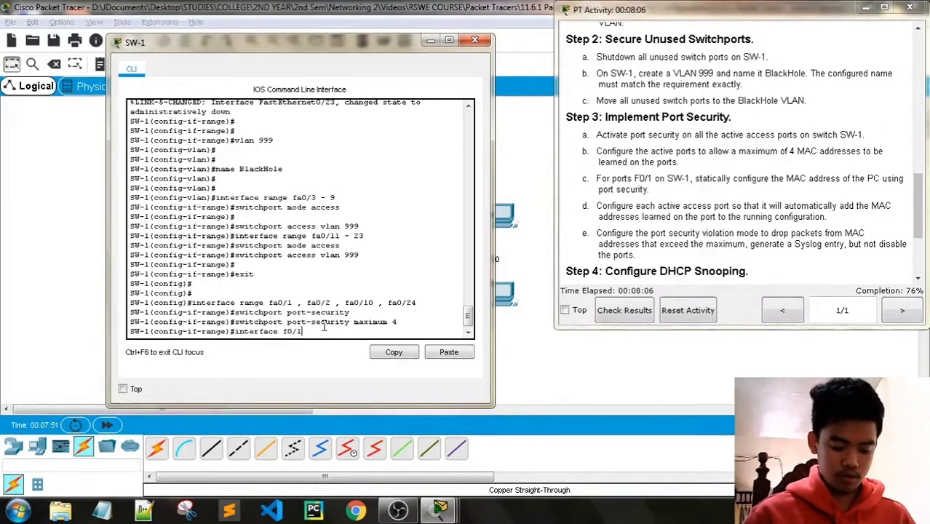
{"action": "key", "text": "Return"}
{"action": "key", "text": "Return"}
- Set SW-1's f0/1 port to access mode with switchport mode access
{"action": "type", "text": "s"}
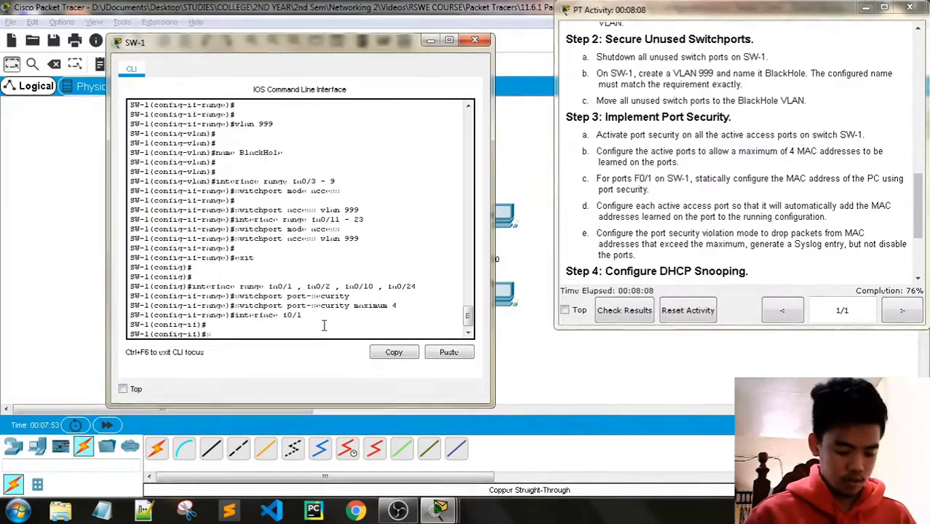
{"action": "type", "text": "witchport mod"}
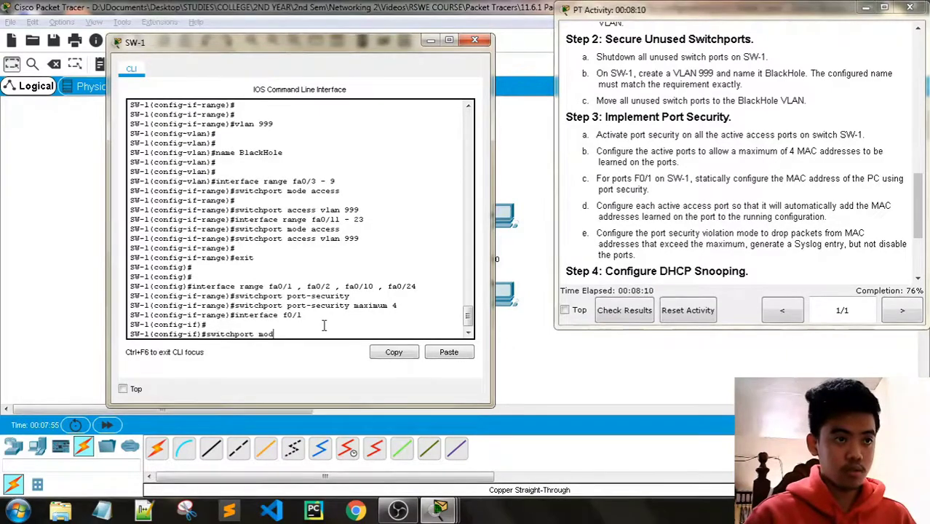
{"action": "type", "text": "e access"}
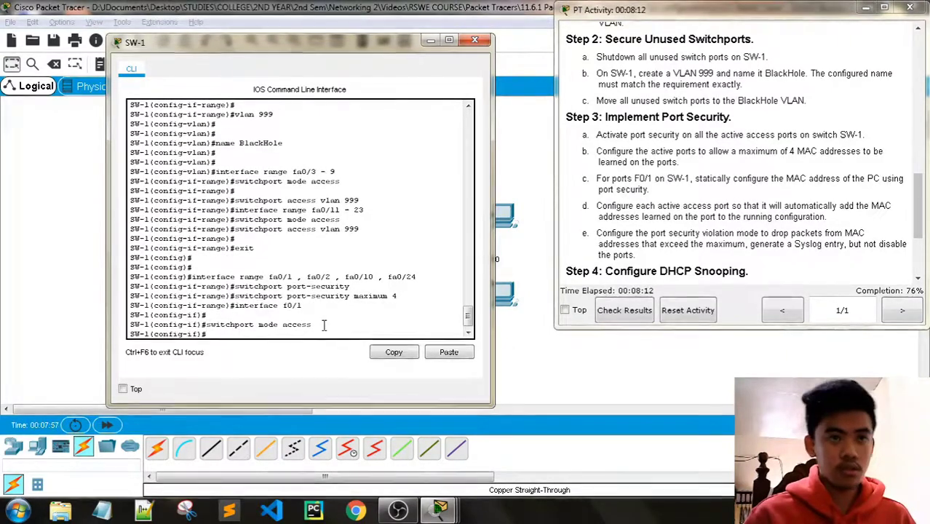
{"action": "key", "text": "Return"}
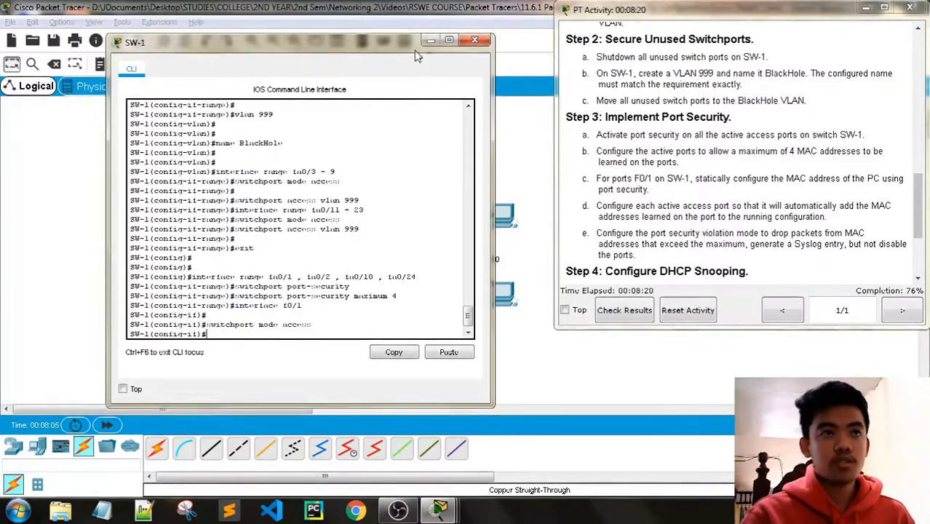
- Run ipconfig /all in the command prompt of PC1, the PC attached to SW-1's Fa0/1 port
{"action": "left_click", "coordinate": [217, 279]}
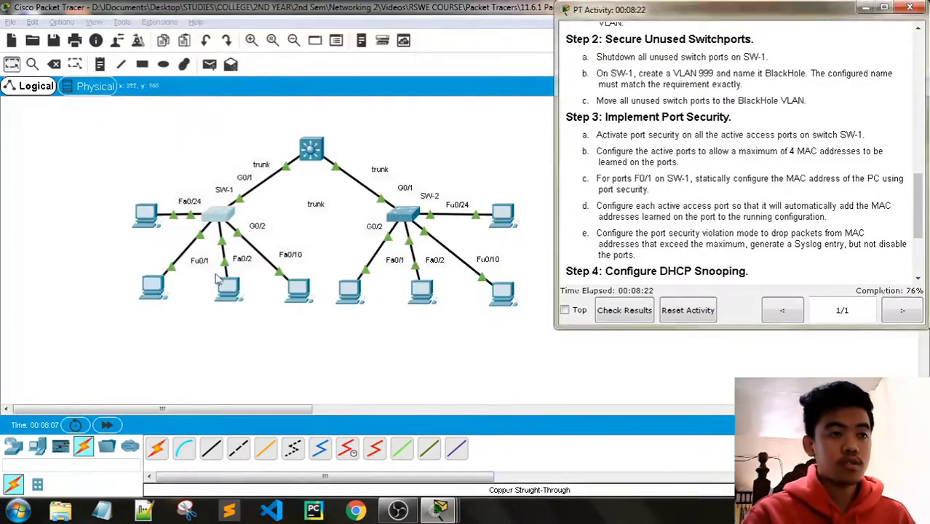
{"action": "left_click", "coordinate": [169, 288]}
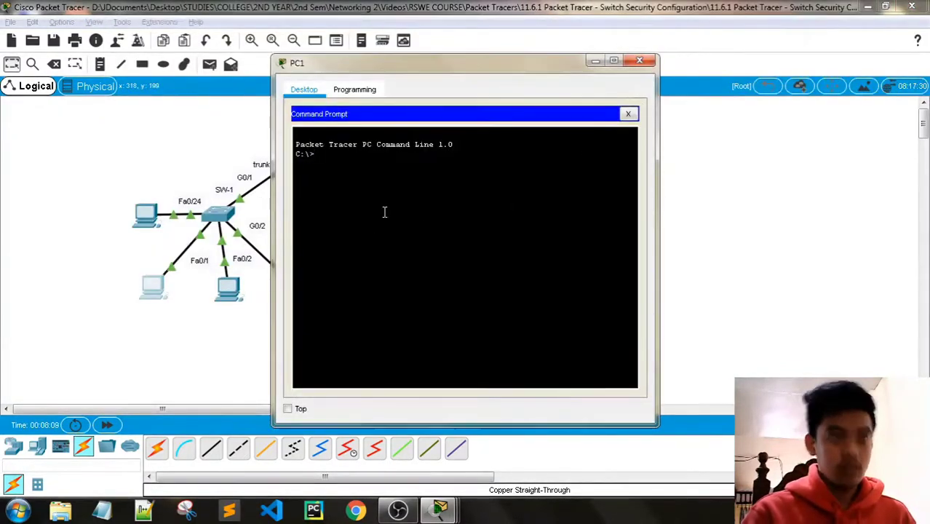
{"action": "type", "text": "ipconfig"}
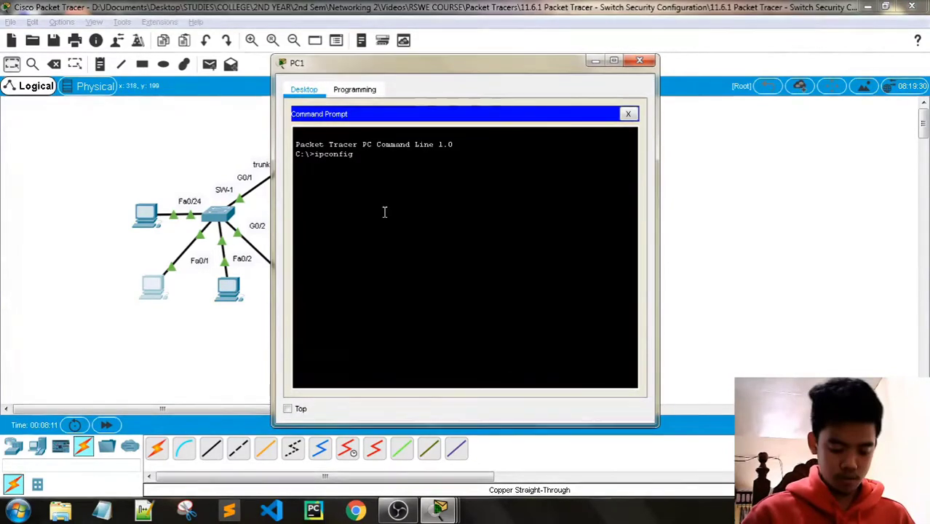
{"action": "type", "text": " /all"}
{"action": "key", "text": "Return"}
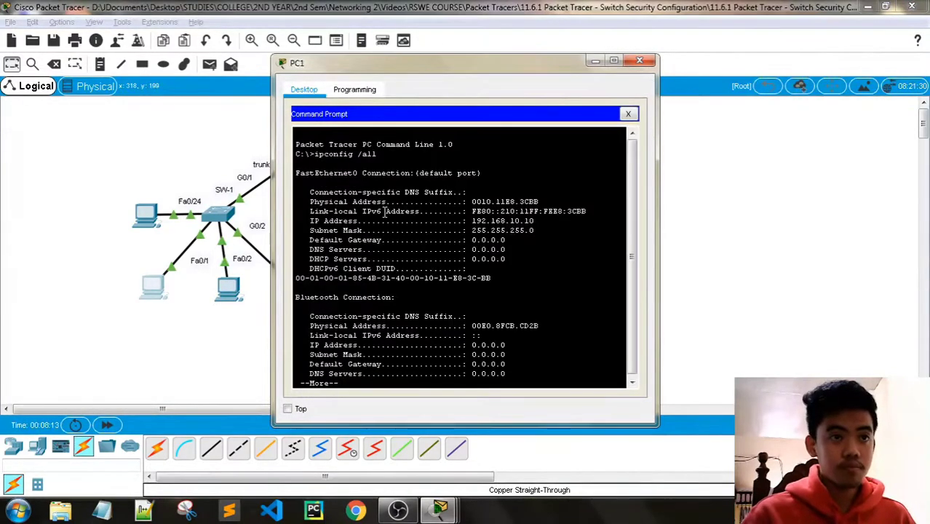
- Finish the ipconfig listing on PC1 and copy the physical address under Bluetooth Connection
{"action": "left_click_drag", "start_coordinate": [540, 327], "coordinate": [473, 328]}
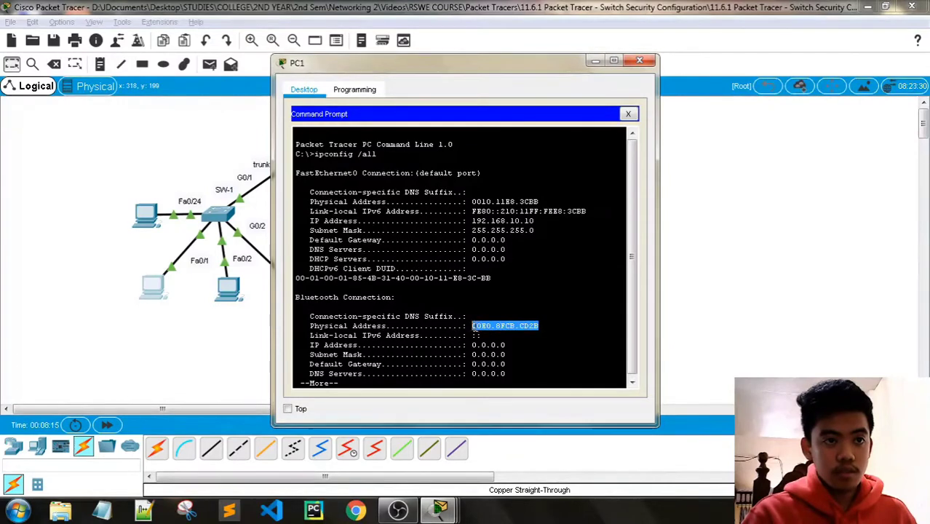
{"action": "key", "text": "Return"}
{"action": "key", "text": "Return"}
{"action": "key", "text": "Return"}
{"action": "key", "text": "Return"}
{"action": "left_click_drag", "start_coordinate": [539, 289], "coordinate": [473, 289]}
{"action": "right_click", "coordinate": [502, 292]}
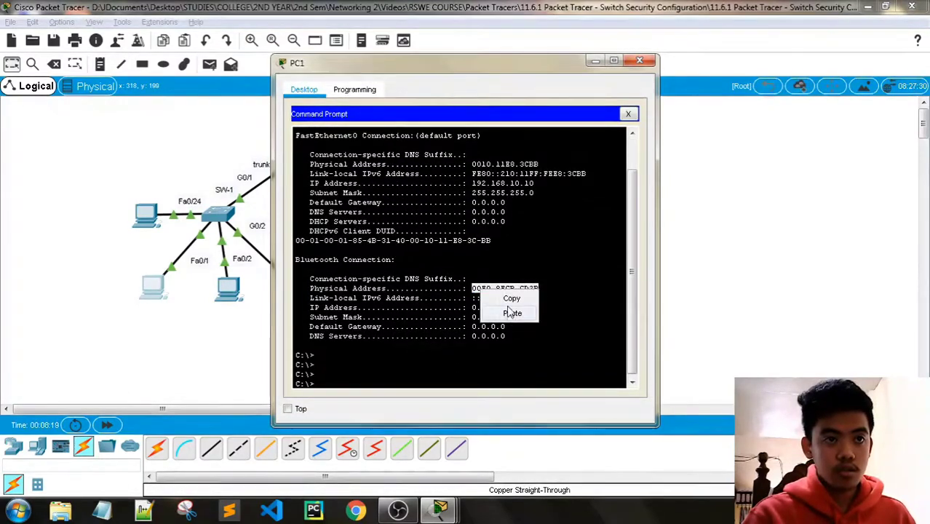
{"action": "left_click", "coordinate": [511, 299]}
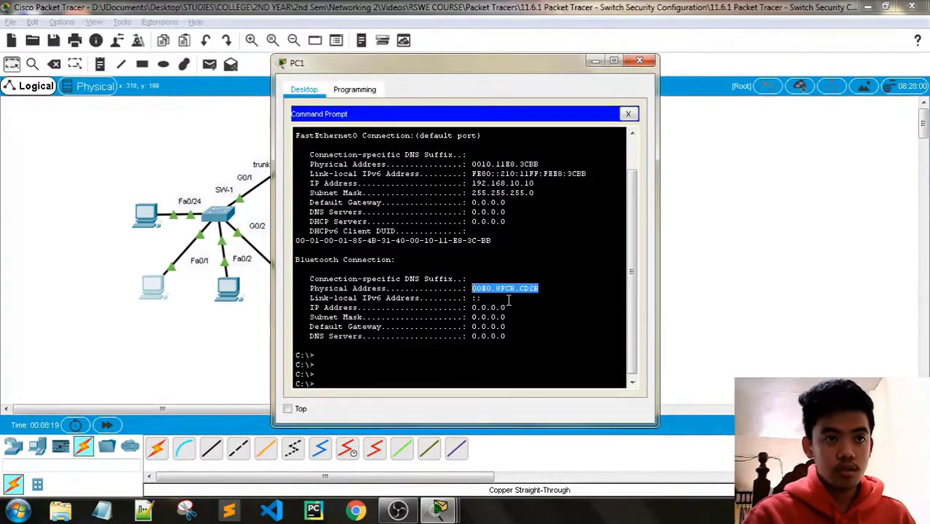
- Close PC1 and assign the copied address to SW-1's f0/1 with switchport port-security mac-address 00E0.8FCB.CD2B
{"action": "left_click", "coordinate": [639, 63]}
{"action": "mouse_move", "coordinate": [440, 510]}
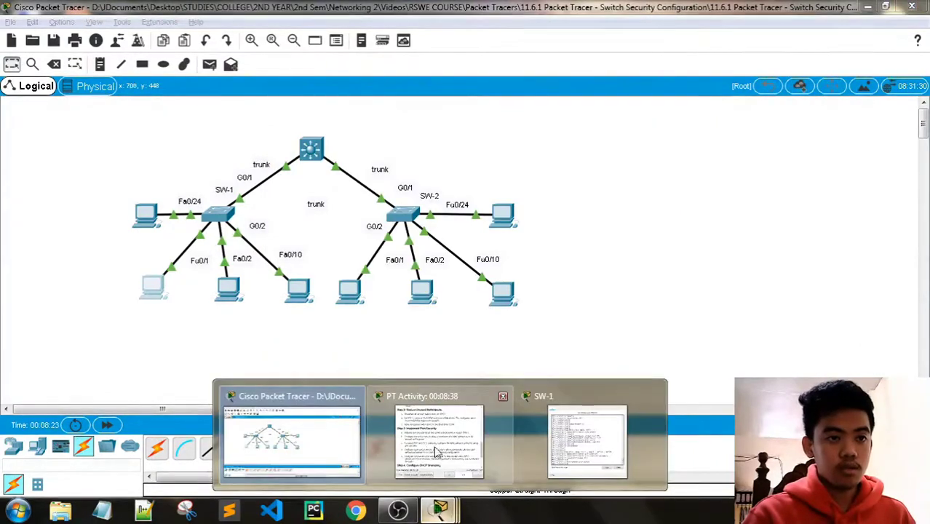
{"action": "left_click", "coordinate": [586, 440]}
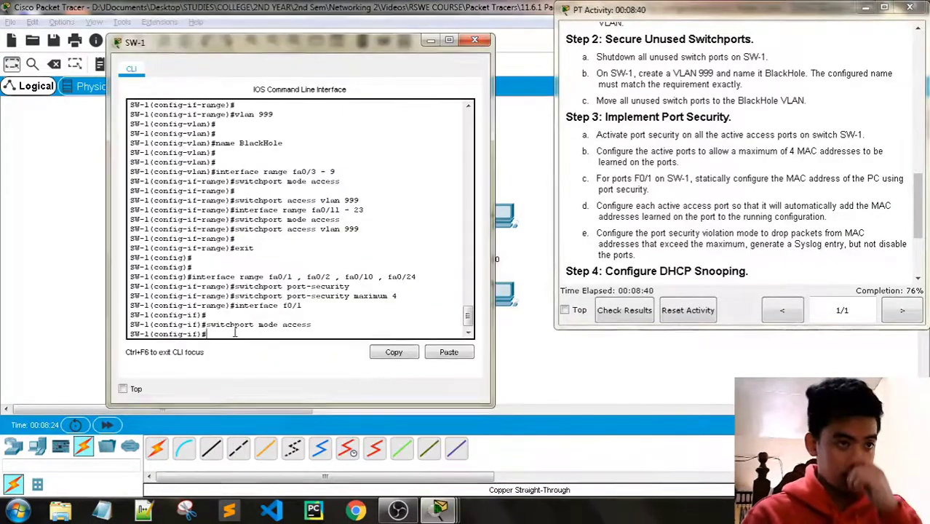
{"action": "key", "text": "Up"}
{"action": "key", "text": "BackSpace"}
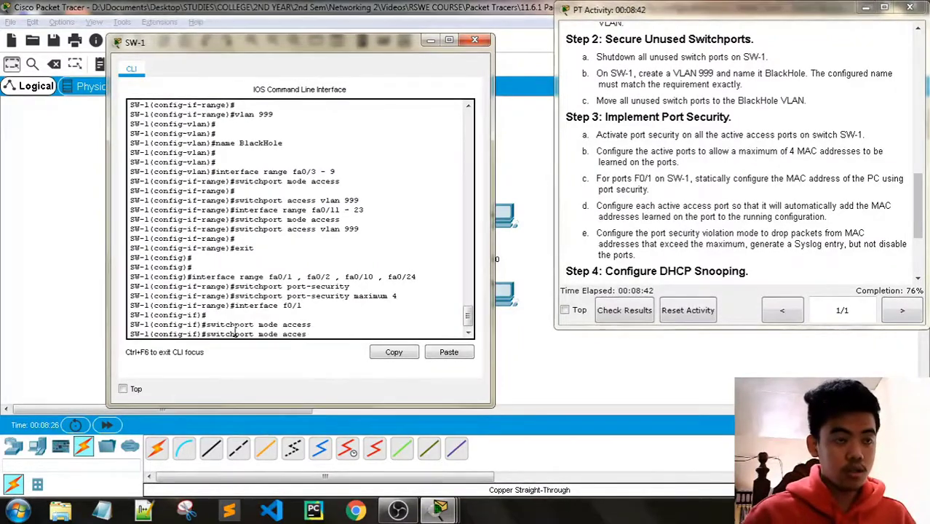
{"action": "key", "text": "BackSpace"}
{"action": "key", "text": "BackSpace"}
{"action": "key", "text": "BackSpace"}
{"action": "key", "text": "BackSpace"}
{"action": "key", "text": "BackSpace"}
{"action": "key", "text": "BackSpace"}
{"action": "key", "text": "BackSpace"}
{"action": "key", "text": "BackSpace"}
{"action": "key", "text": "BackSpace"}
{"action": "key", "text": "BackSpace"}
{"action": "type", "text": "port"}
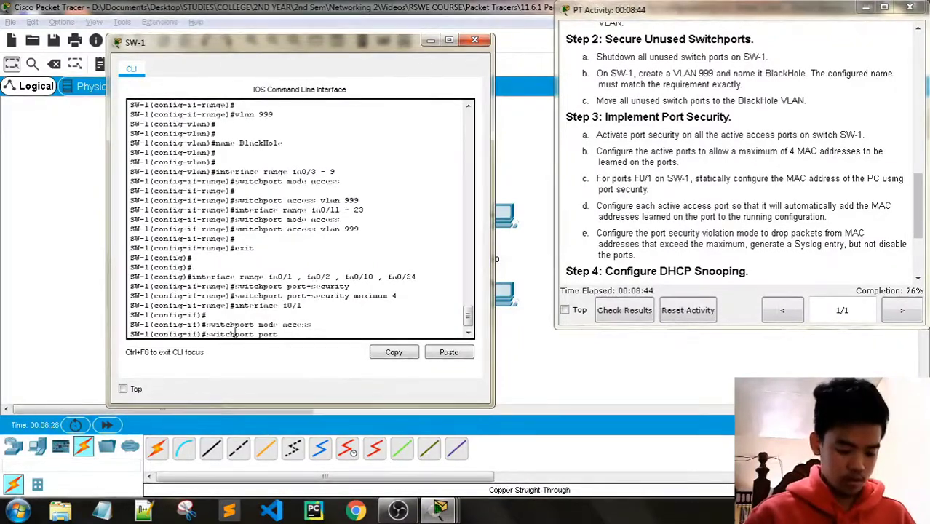
{"action": "type", "text": "-security"}
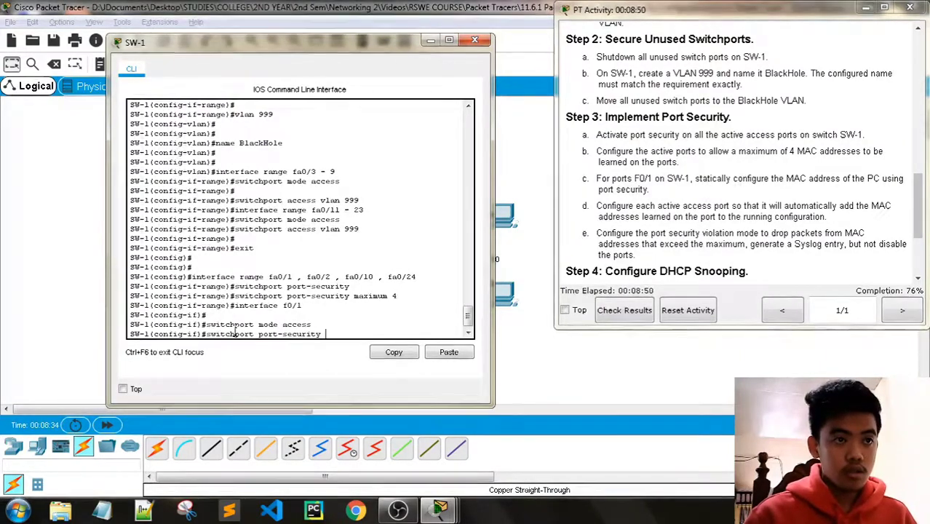
{"action": "type", "text": " mac-add"}
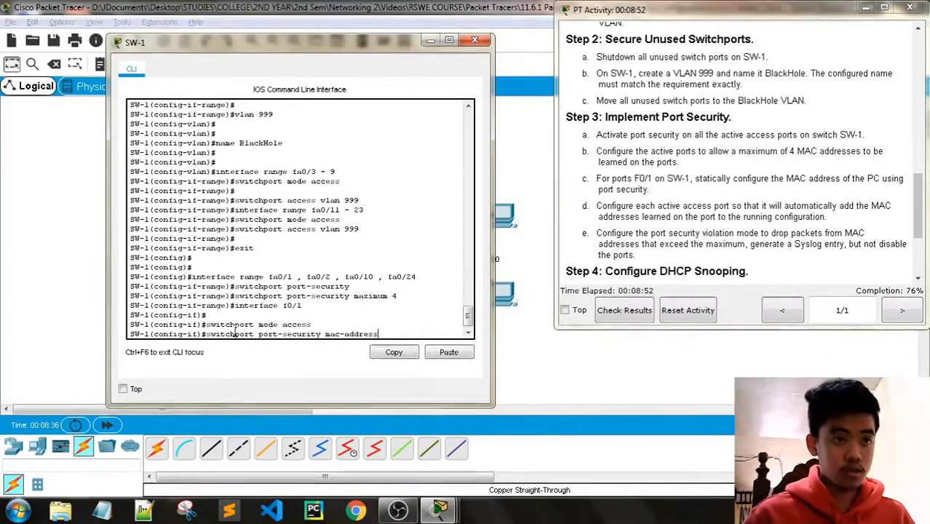
{"action": "type", "text": "ress"}
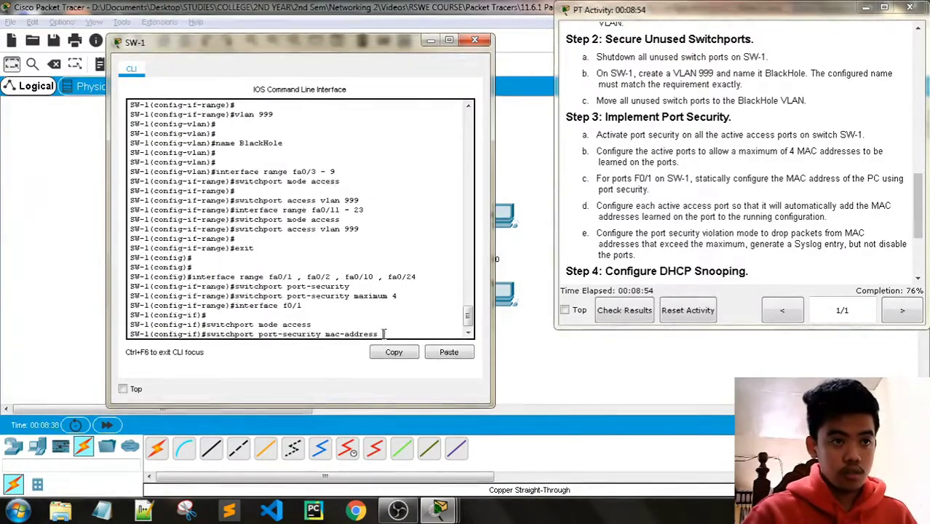
{"action": "right_click", "coordinate": [403, 337]}
{"action": "left_click", "coordinate": [412, 357]}
{"action": "key", "text": "Return"}
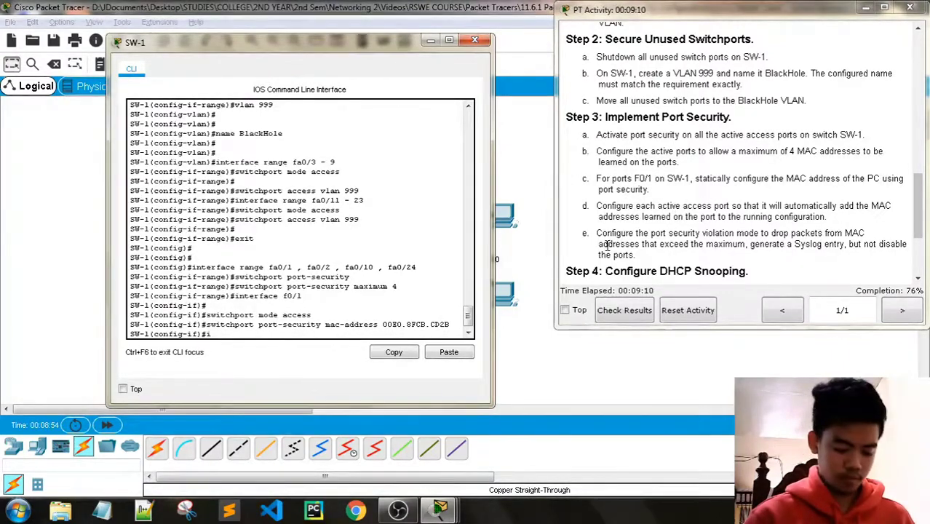
- Switch SW-1's configuration from f0/1 to the interface range fa0/1 , fa0/2 , fa0/10 , fa0/24
{"action": "type", "text": "nterface"}
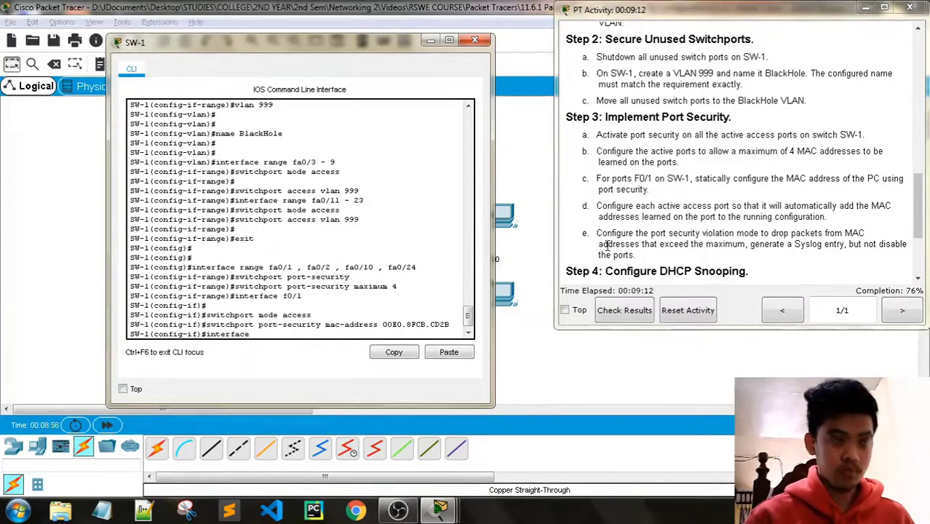
{"action": "type", "text": " range fa0/1"}
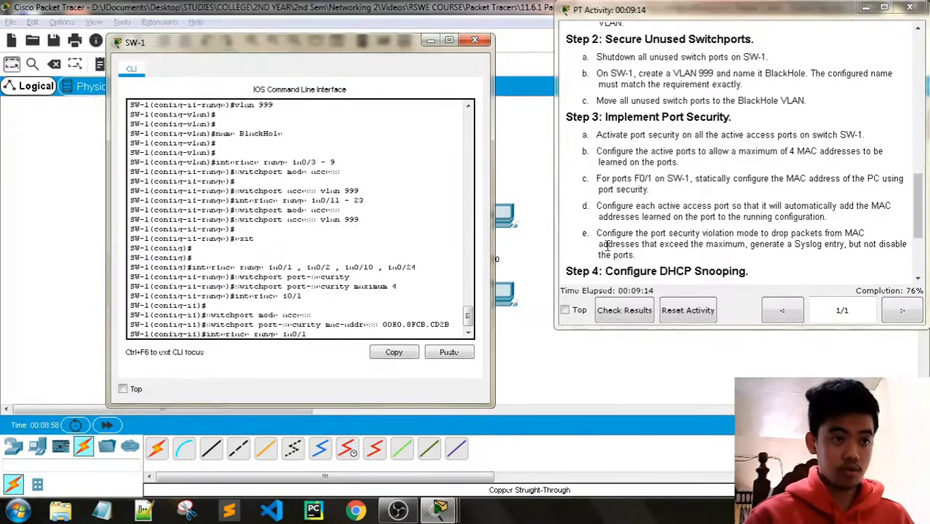
{"action": "type", "text": " , fa0/2"}
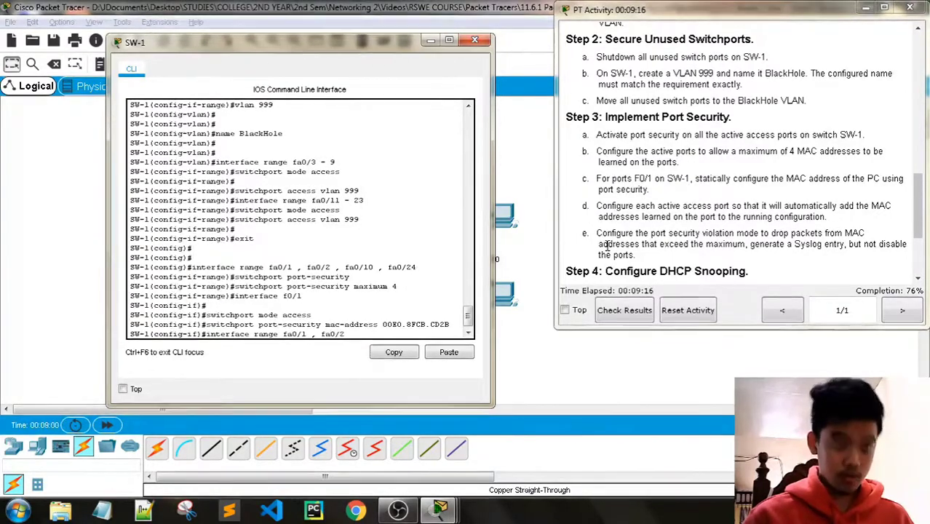
{"action": "type", "text": " , fa0"}
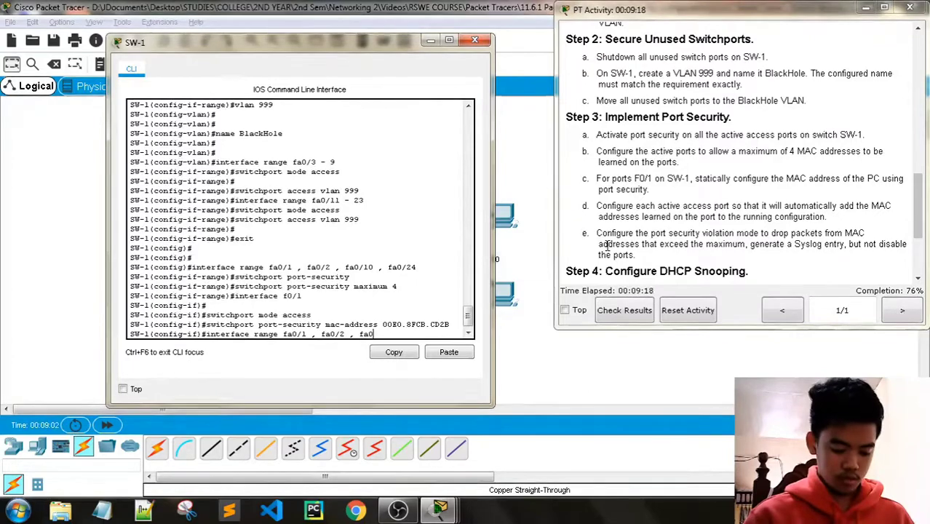
{"action": "type", "text": "/1"}
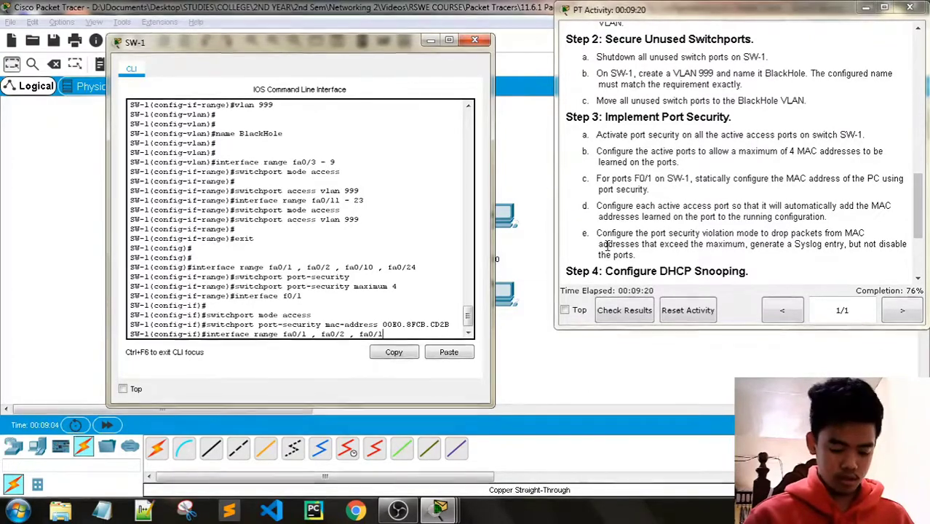
{"action": "type", "text": "0 , fa0"}
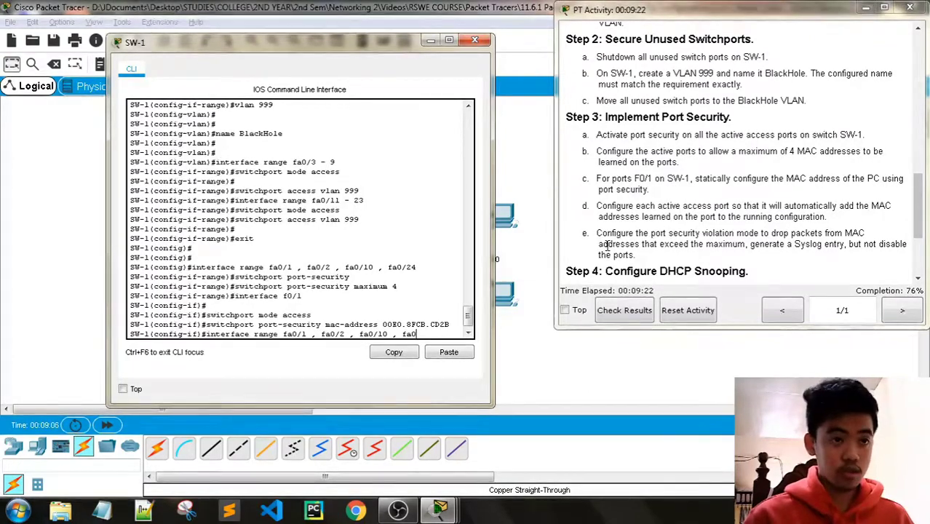
{"action": "type", "text": "/24"}
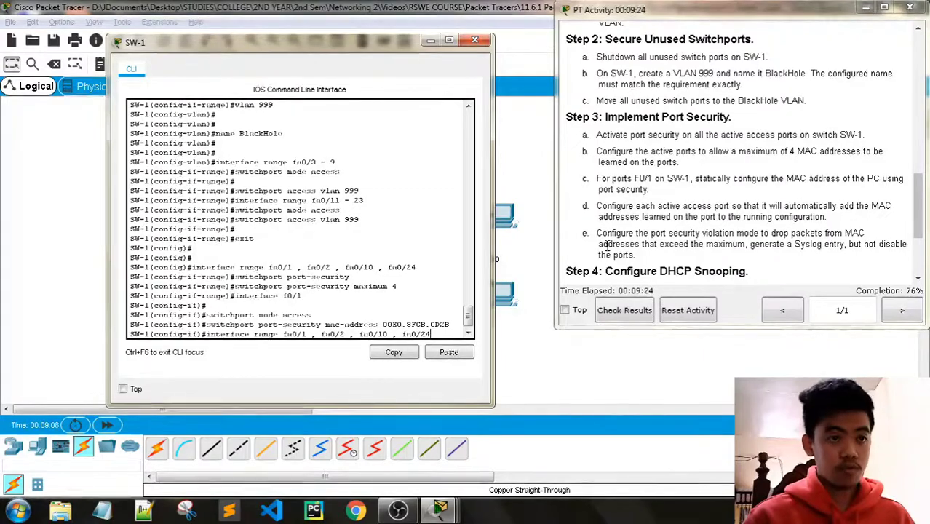
{"action": "key", "text": "Return"}
{"action": "key", "text": "Return"}
- Set the interface range fa0/1 , fa0/2 , fa0/10 , fa0/24 to switchport mode access
{"action": "type", "text": "swit"}
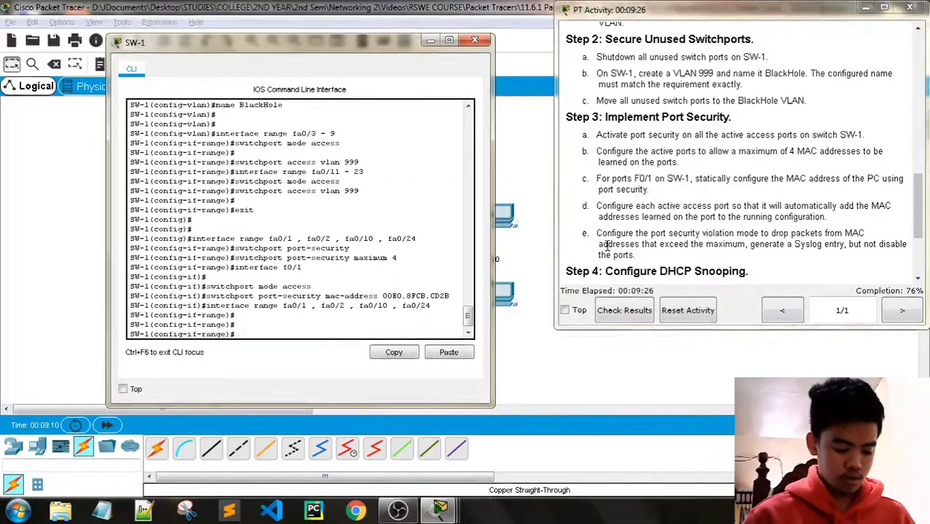
{"action": "type", "text": "chport mo"}
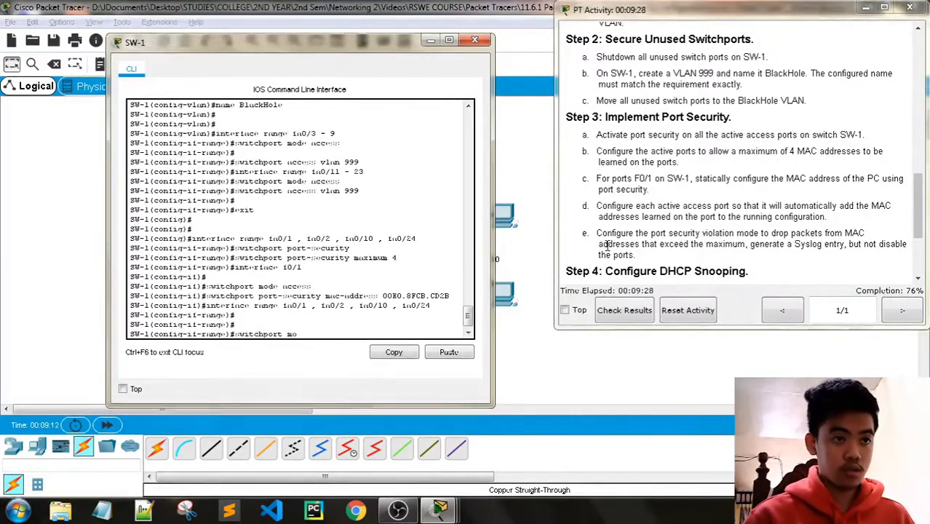
{"action": "type", "text": "de access"}
{"action": "key", "text": "Return"}
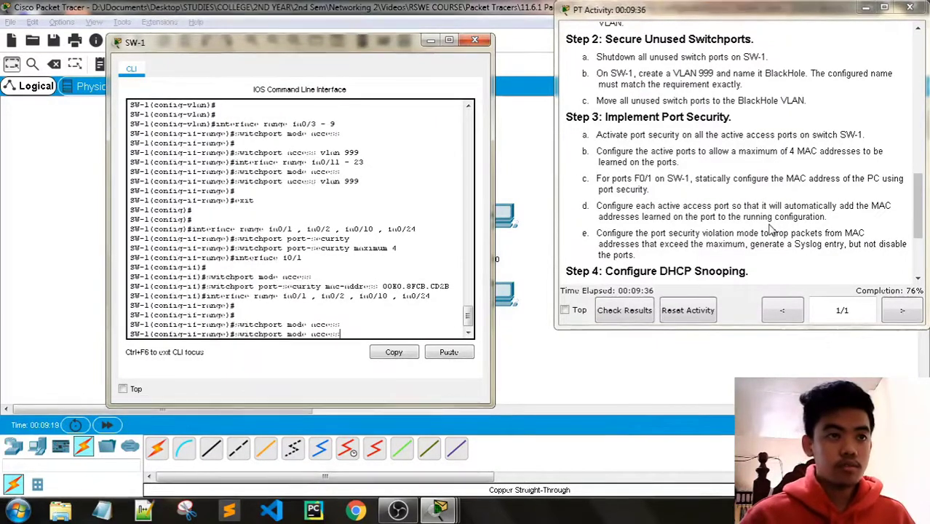
- Enable automatic MAC address learning on the active access ports with switchport port-security mac-address sticky
{"action": "key", "text": "Up"}
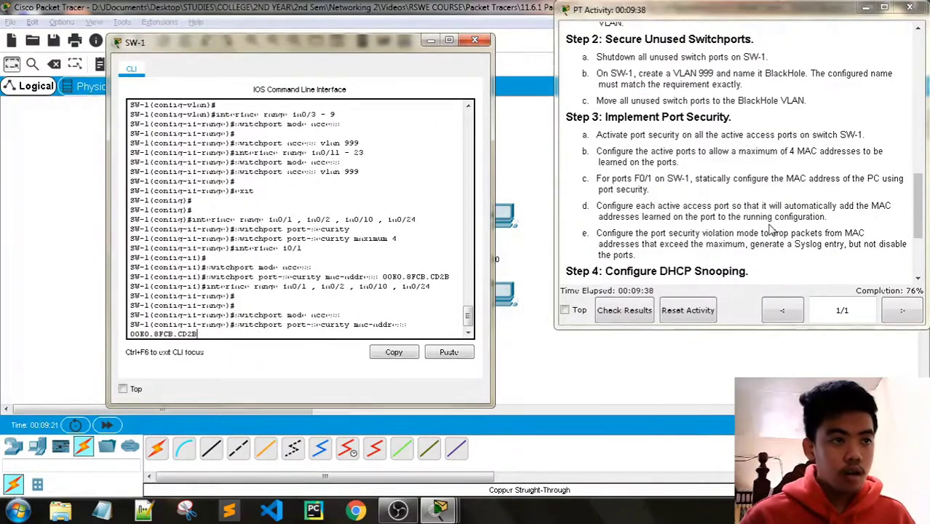
{"action": "key", "text": "BackSpace"}
{"action": "key", "text": "BackSpace"}
{"action": "key", "text": "BackSpace"}
{"action": "key", "text": "BackSpace"}
{"action": "key", "text": "BackSpace"}
{"action": "key", "text": "BackSpace"}
{"action": "key", "text": "BackSpace"}
{"action": "key", "text": "BackSpace"}
{"action": "key", "text": "BackSpace"}
{"action": "key", "text": "BackSpace"}
{"action": "key", "text": "BackSpace"}
{"action": "key", "text": "BackSpace"}
{"action": "key", "text": "BackSpace"}
{"action": "key", "text": "BackSpace"}
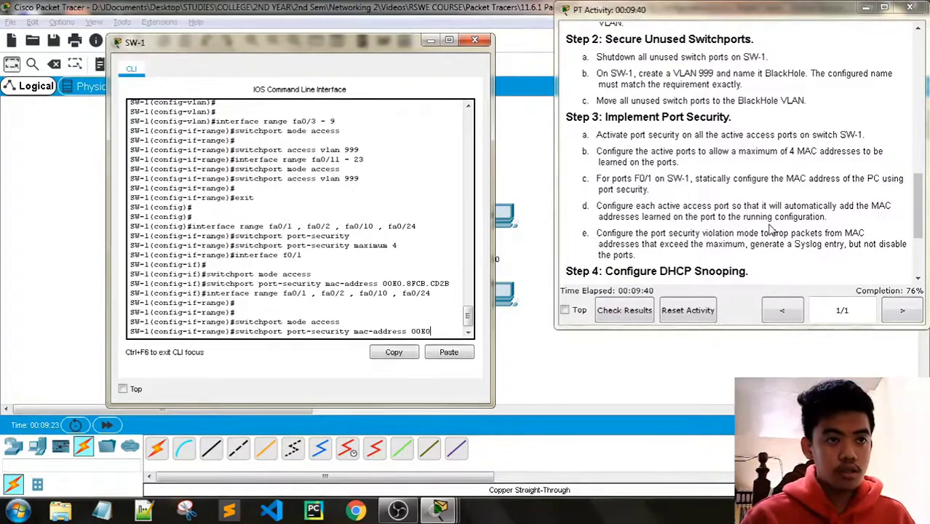
{"action": "type", "text": "s"}
{"action": "type", "text": "ticky"}
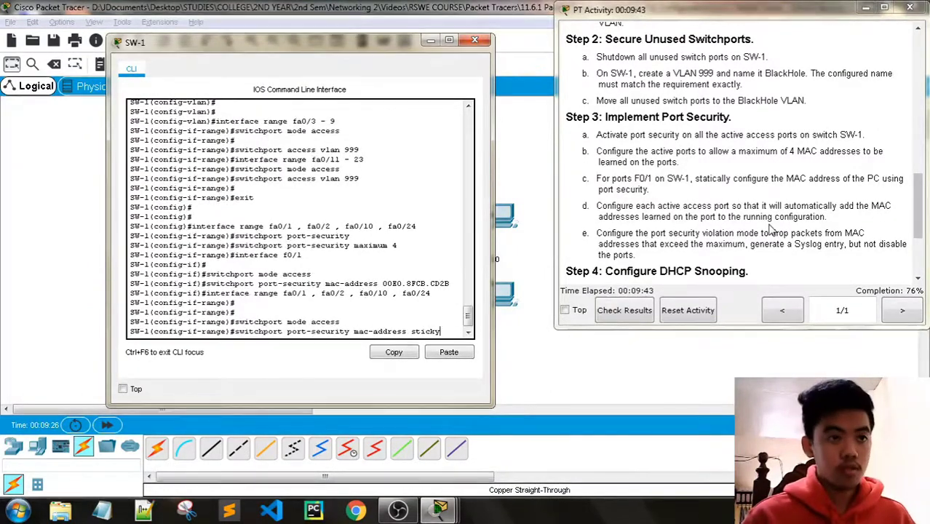
{"action": "key", "text": "Return"}
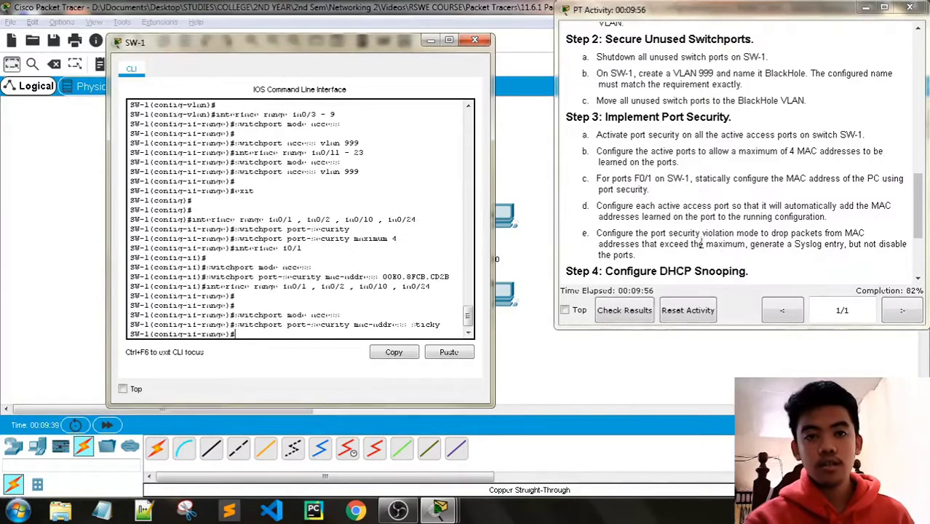
- Set the violation mode of the active access ports with switchport port-security violation restrict
{"action": "key", "text": "Up"}
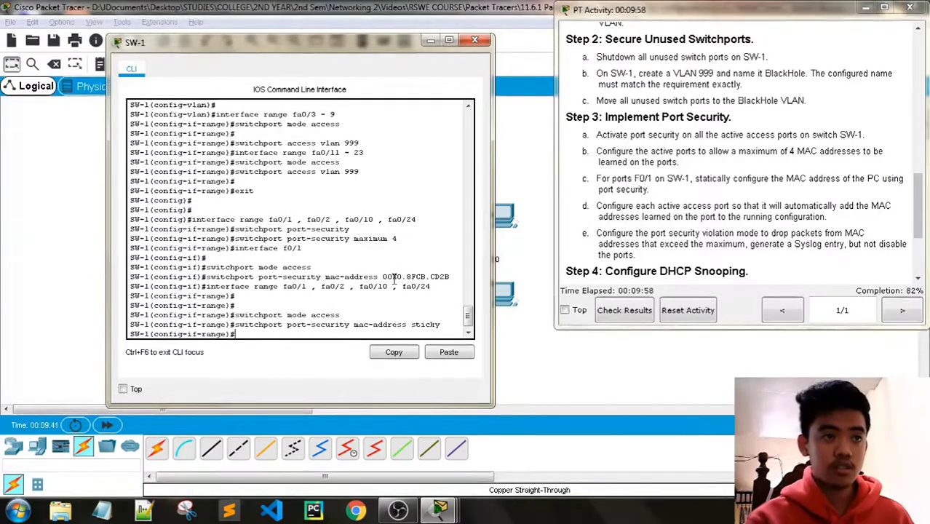
{"action": "key", "text": "BackSpace"}
{"action": "key", "text": "BackSpace"}
{"action": "key", "text": "BackSpace"}
{"action": "key", "text": "BackSpace"}
{"action": "key", "text": "BackSpace"}
{"action": "key", "text": "BackSpace"}
{"action": "key", "text": "BackSpace"}
{"action": "key", "text": "BackSpace"}
{"action": "key", "text": "BackSpace"}
{"action": "key", "text": "BackSpace"}
{"action": "key", "text": "BackSpace"}
{"action": "key", "text": "BackSpace"}
{"action": "key", "text": "BackSpace"}
{"action": "key", "text": "BackSpace"}
{"action": "key", "text": "BackSpace"}
{"action": "key", "text": "BackSpace"}
{"action": "key", "text": "BackSpace"}
{"action": "key", "text": "BackSpace"}
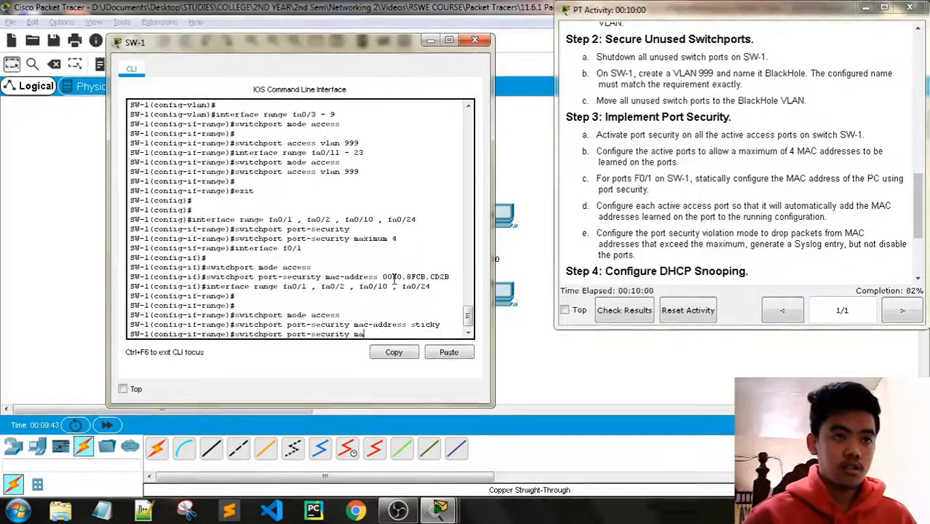
{"action": "type", "text": "violation"}
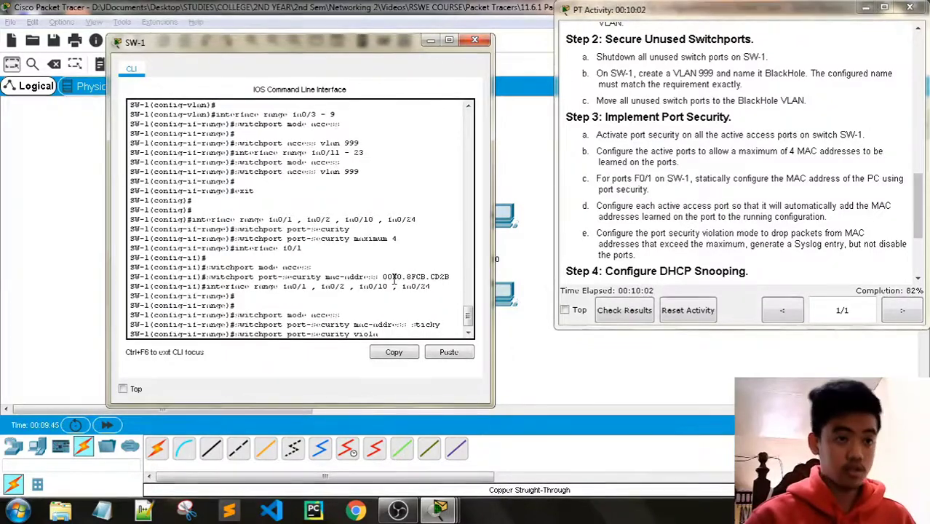
{"action": "type", "text": " restr"}
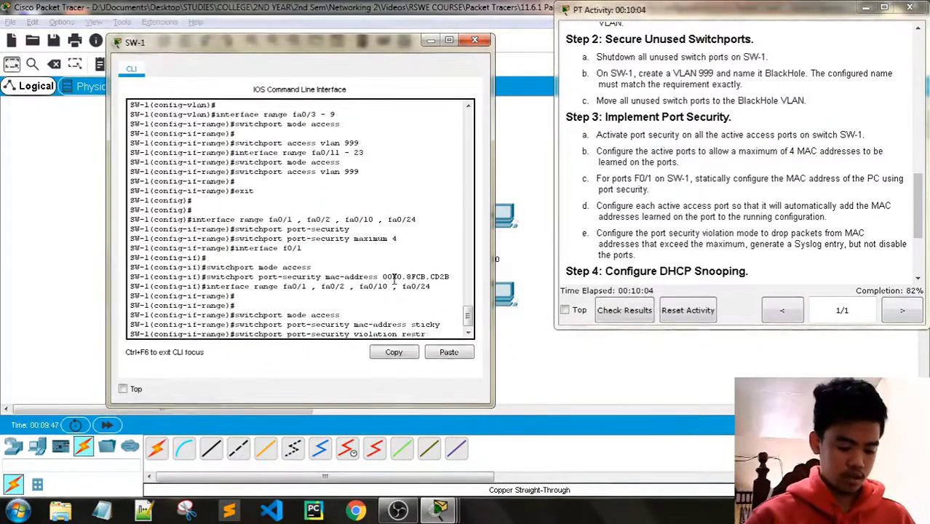
{"action": "type", "text": "ict"}
{"action": "key", "text": "Return"}
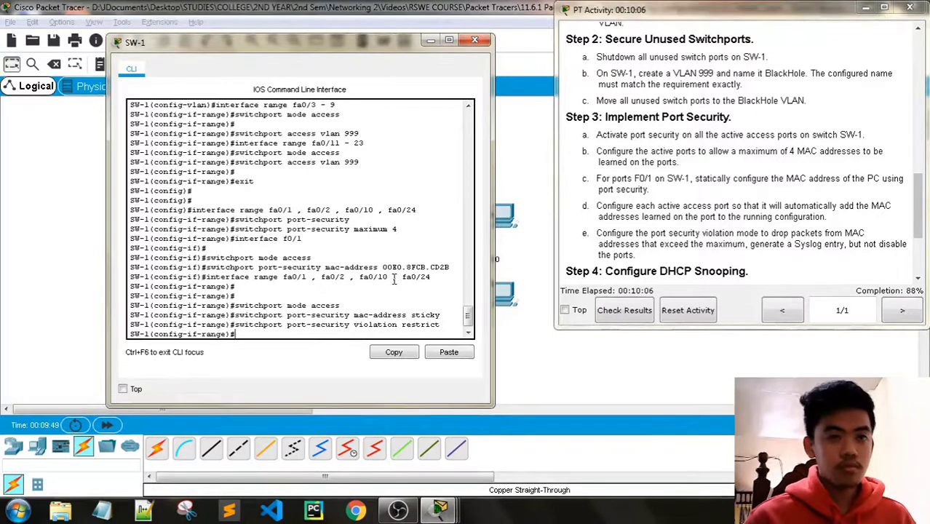
{"action": "scroll", "coordinate": [664, 207], "scroll_direction": "down", "scroll_amount": 1}
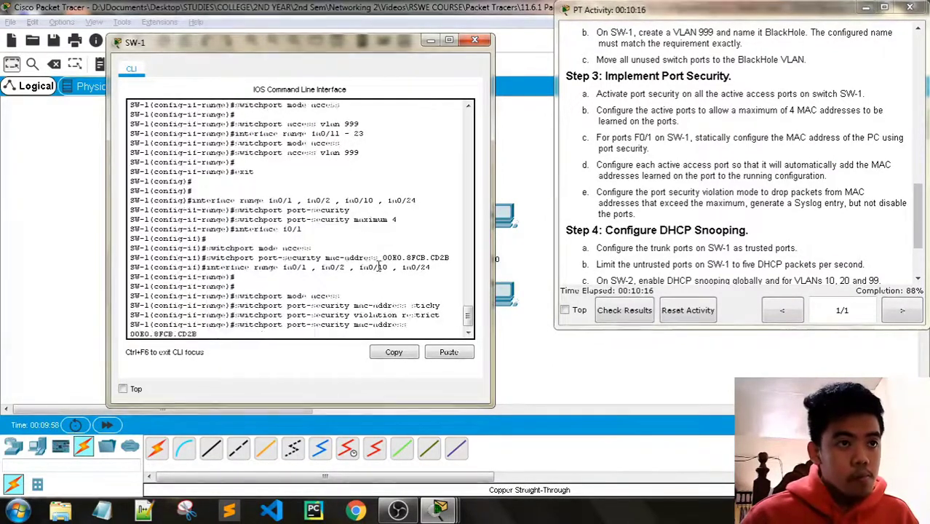
{"action": "key", "text": "Up"}
{"action": "key", "text": "Up"}
{"action": "key", "text": "Up"}
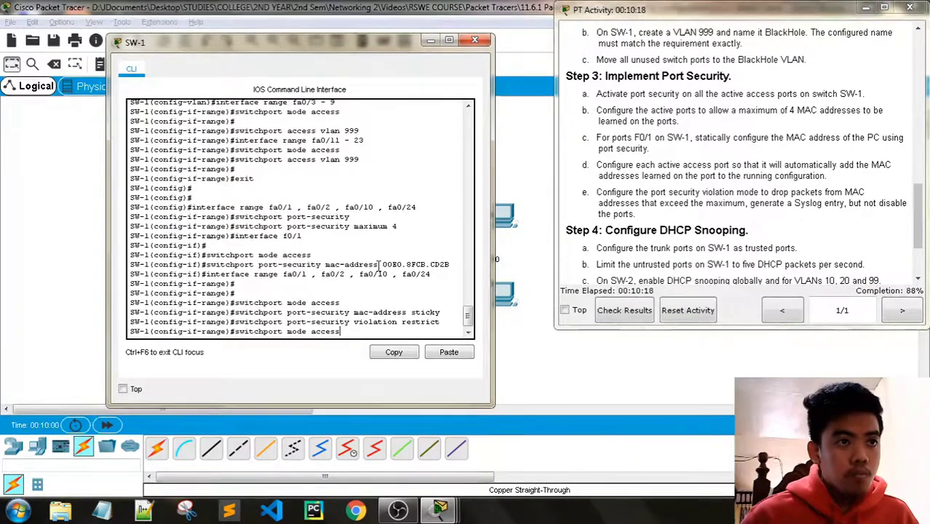
{"action": "left_click_drag", "start_coordinate": [340, 332], "coordinate": [198, 333]}
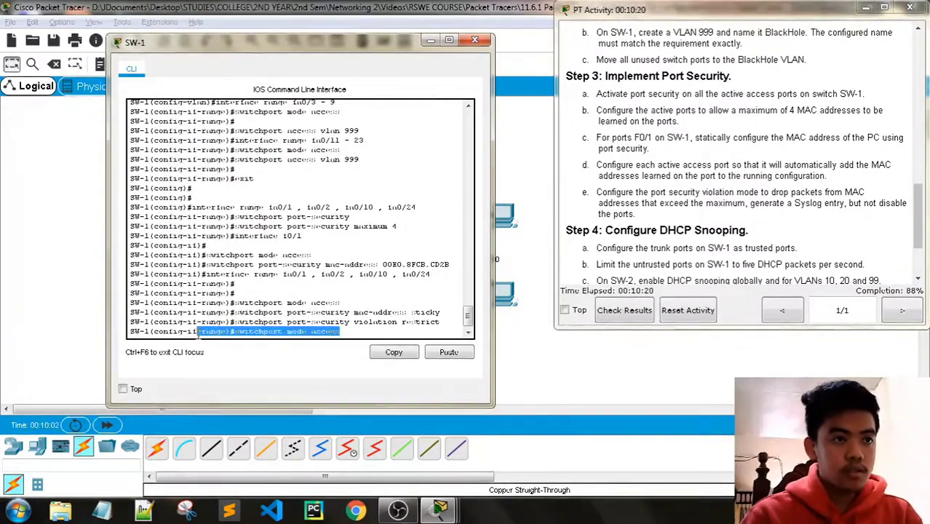
{"action": "left_click", "coordinate": [347, 336]}
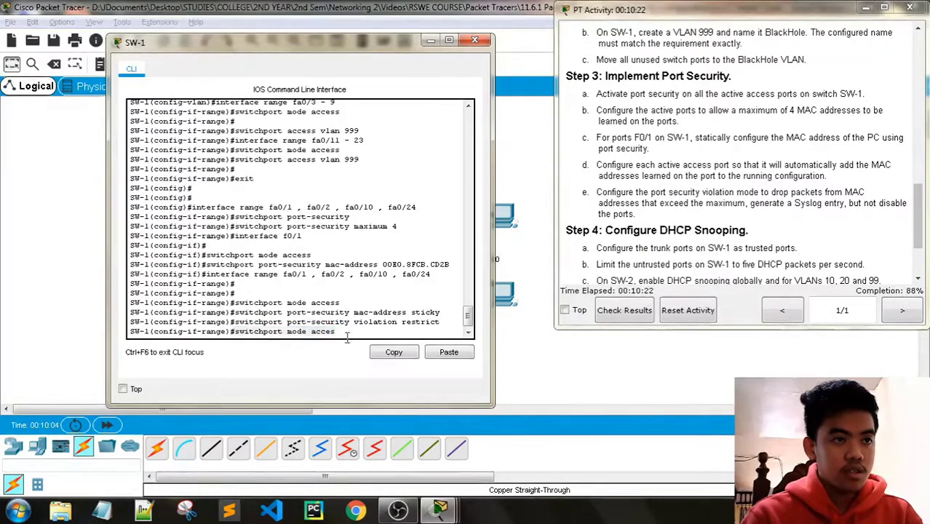
{"action": "key", "text": "BackSpace"}
{"action": "key", "text": "BackSpace"}
{"action": "key", "text": "BackSpace"}
{"action": "key", "text": "BackSpace"}
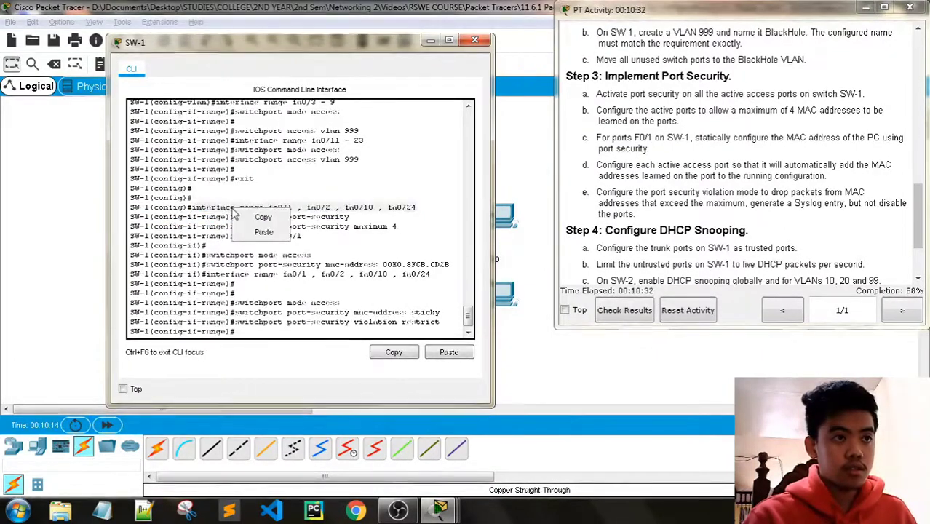
- Re-enter interface range fa0/1 , fa0/2 , fa0/10 , fa0/24 on SW-1 and run switchport mode access again
{"action": "right_click", "coordinate": [260, 334]}
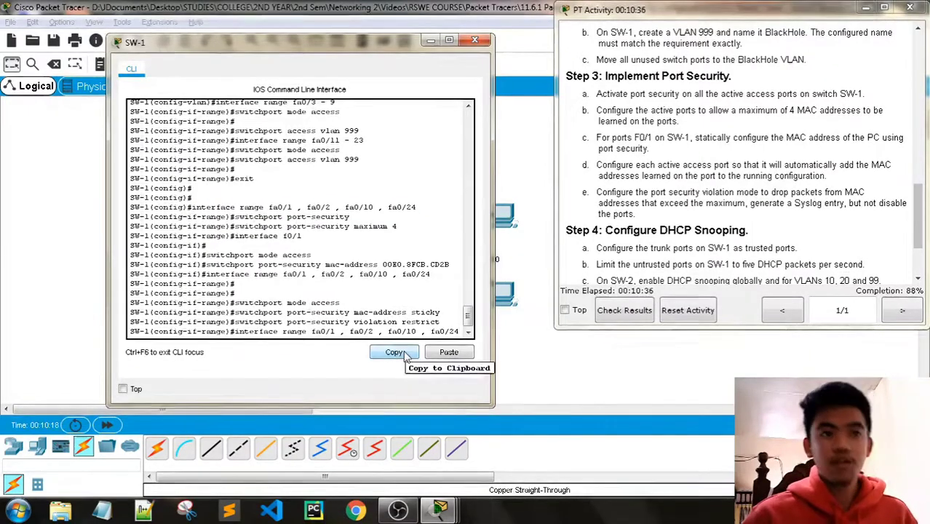
{"action": "key", "text": "Return"}
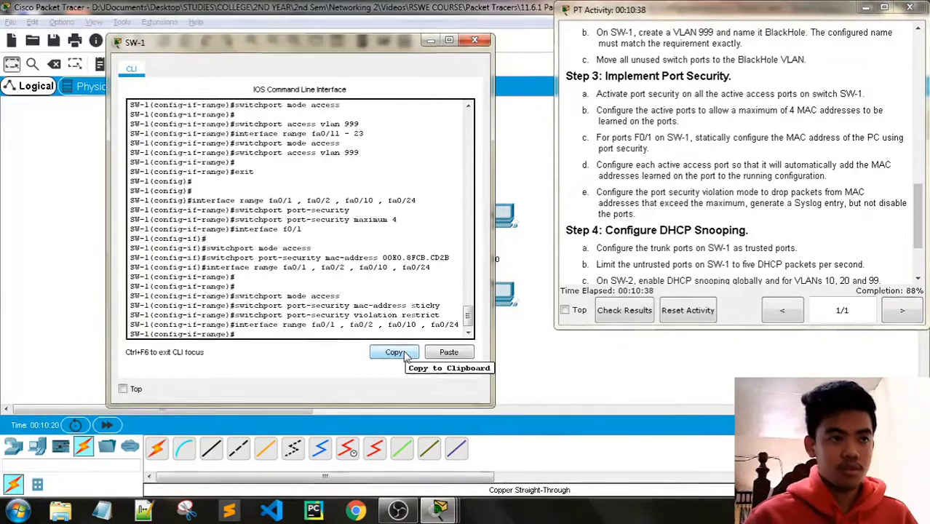
{"action": "left_click_drag", "start_coordinate": [352, 210], "coordinate": [239, 210]}
{"action": "left_click", "coordinate": [296, 209]}
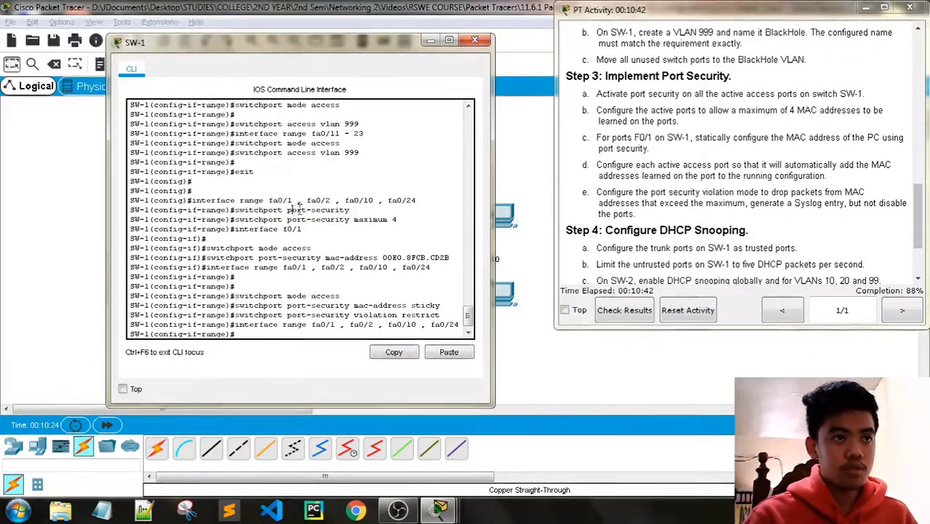
{"action": "type", "text": "sw"}
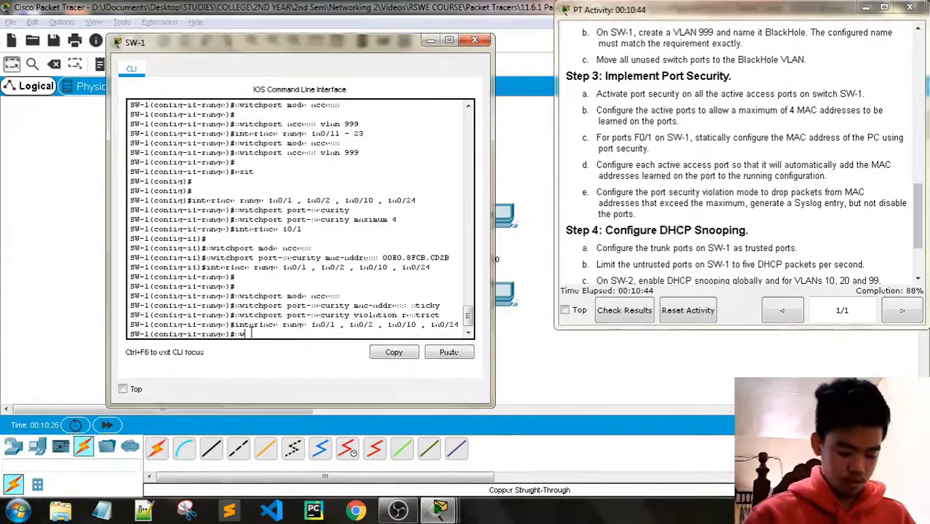
{"action": "type", "text": "itchport mode"}
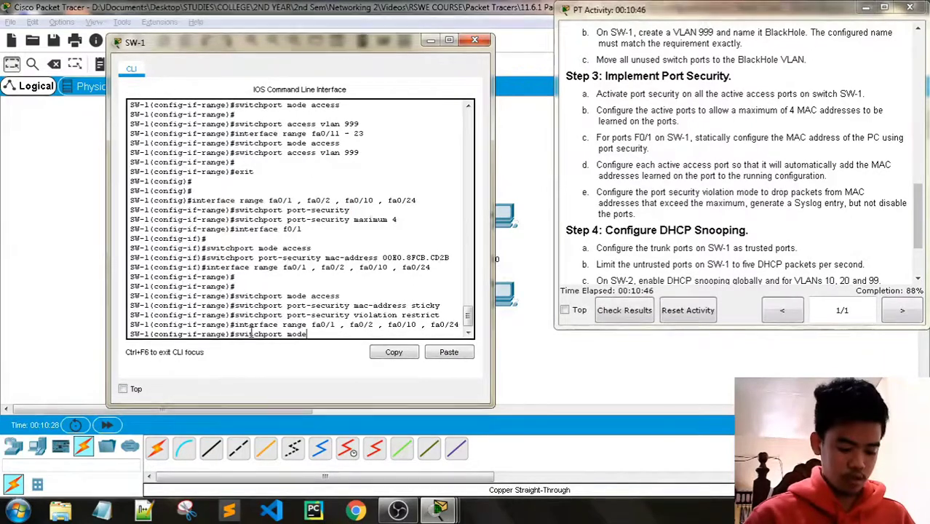
{"action": "type", "text": " access"}
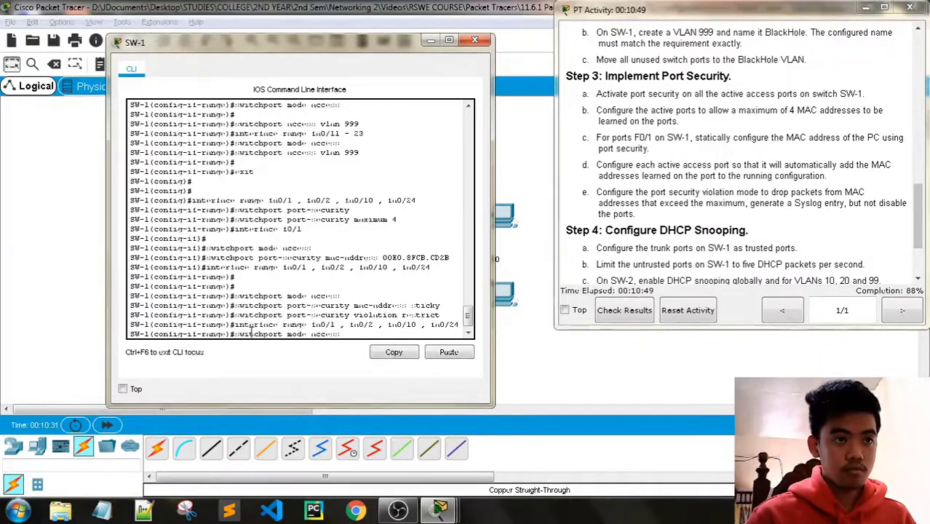
{"action": "key", "text": "Return"}
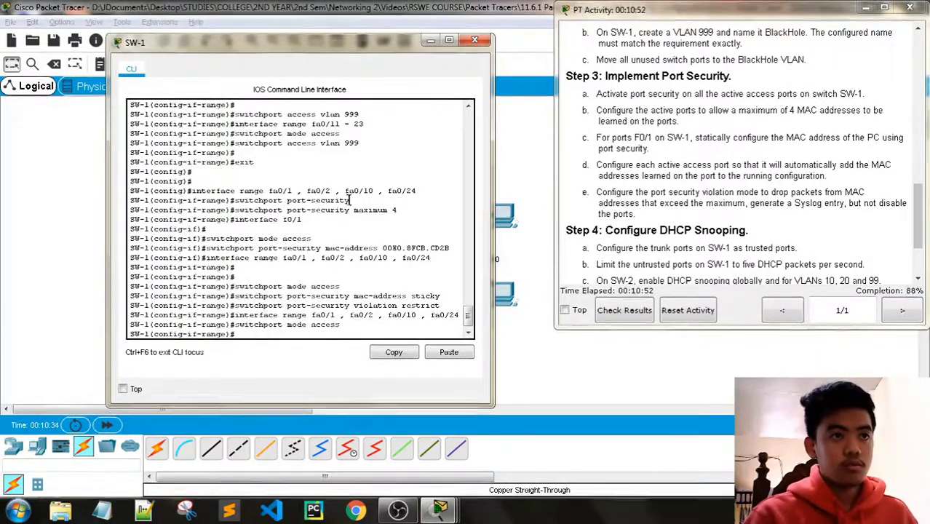
- Reapply switchport port-security and switchport port-security maximum 4 to the interface range by copying the earlier commands
{"action": "left_click_drag", "start_coordinate": [350, 200], "coordinate": [234, 203]}
{"action": "right_click", "coordinate": [236, 203]}
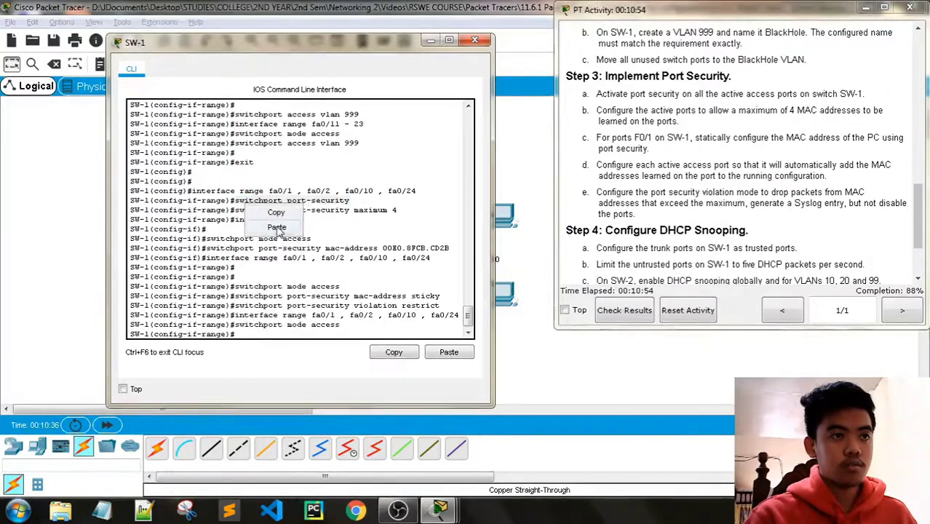
{"action": "left_click", "coordinate": [270, 210]}
{"action": "left_click", "coordinate": [265, 332]}
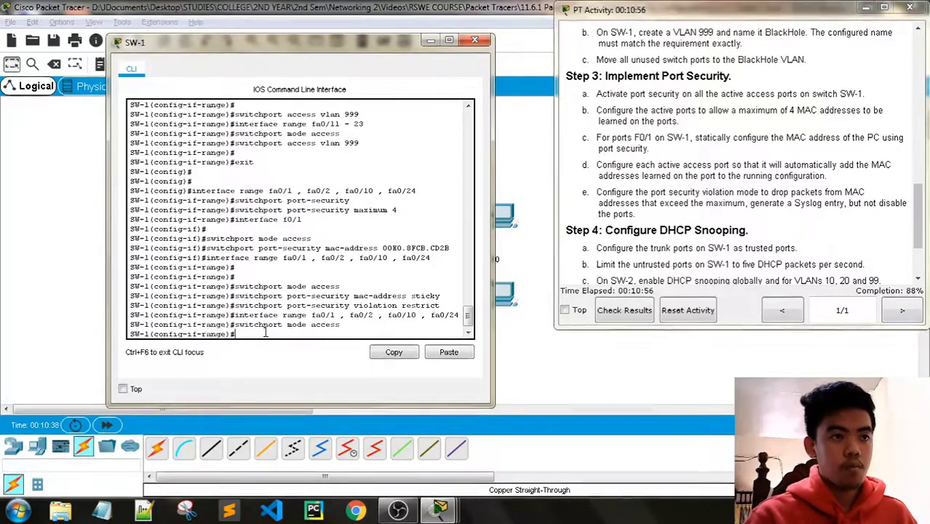
{"action": "right_click", "coordinate": [265, 334]}
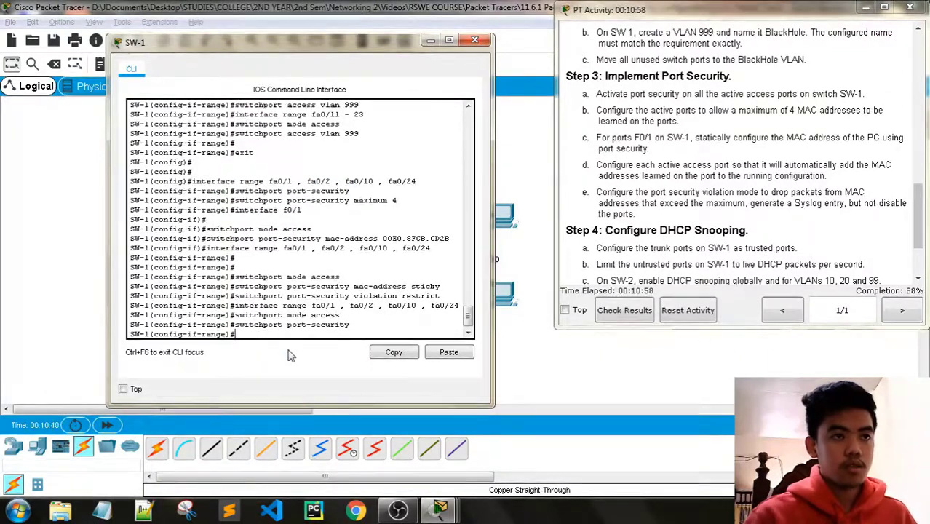
{"action": "left_click_drag", "start_coordinate": [397, 202], "coordinate": [234, 202]}
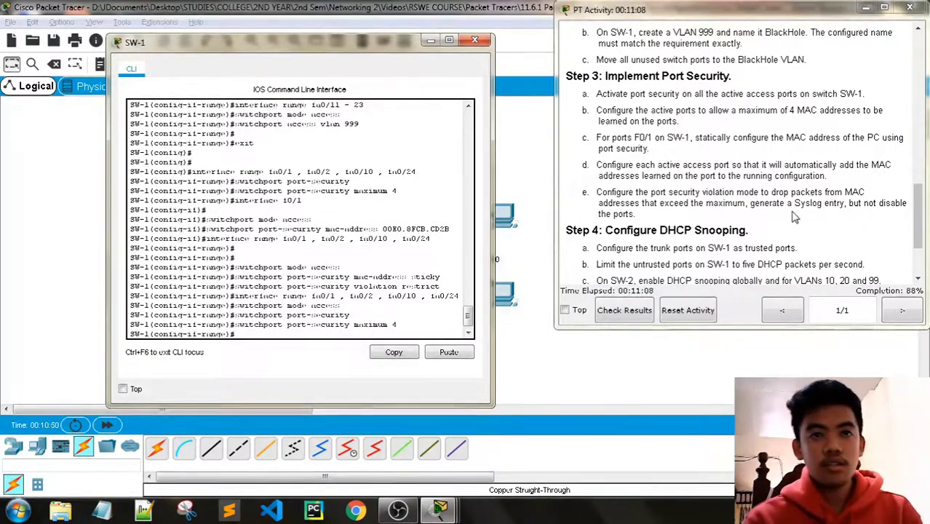
- Minimize the SW-1 window, connect GigabitEthernet0/2 of SW-1 and SW-2 with a copper straight-through cable, and bring back the activity instructions
{"action": "scroll", "coordinate": [786, 216], "scroll_direction": "down", "scroll_amount": 3}
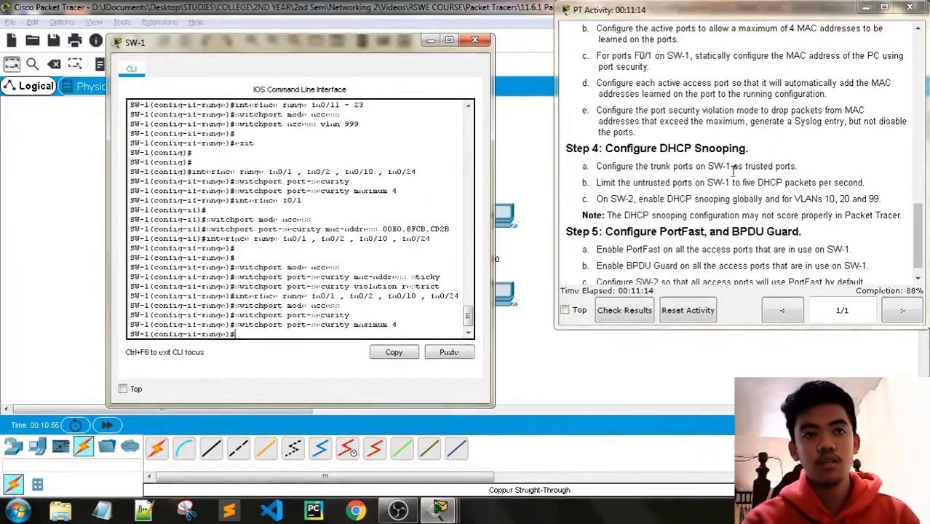
{"action": "left_click_drag", "start_coordinate": [266, 45], "coordinate": [252, 288]}
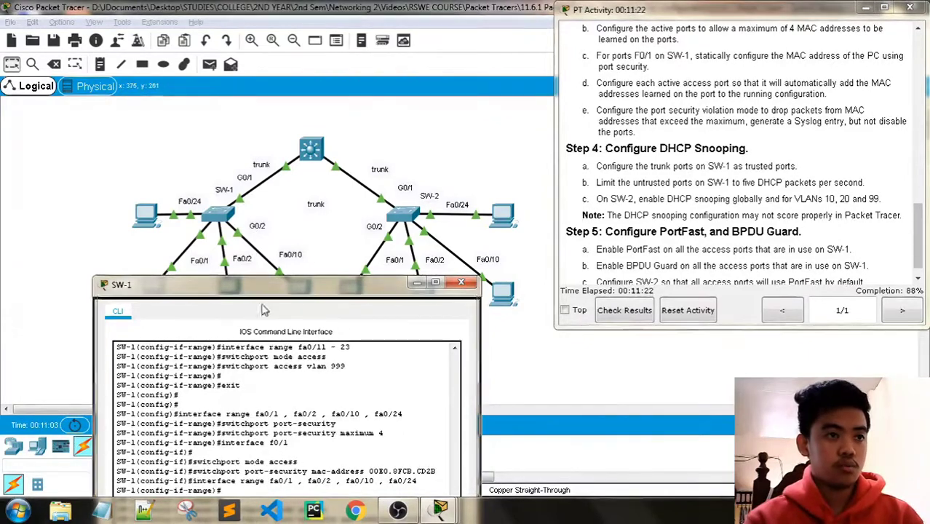
{"action": "left_click_drag", "start_coordinate": [257, 281], "coordinate": [280, 309]}
{"action": "left_click", "coordinate": [428, 303]}
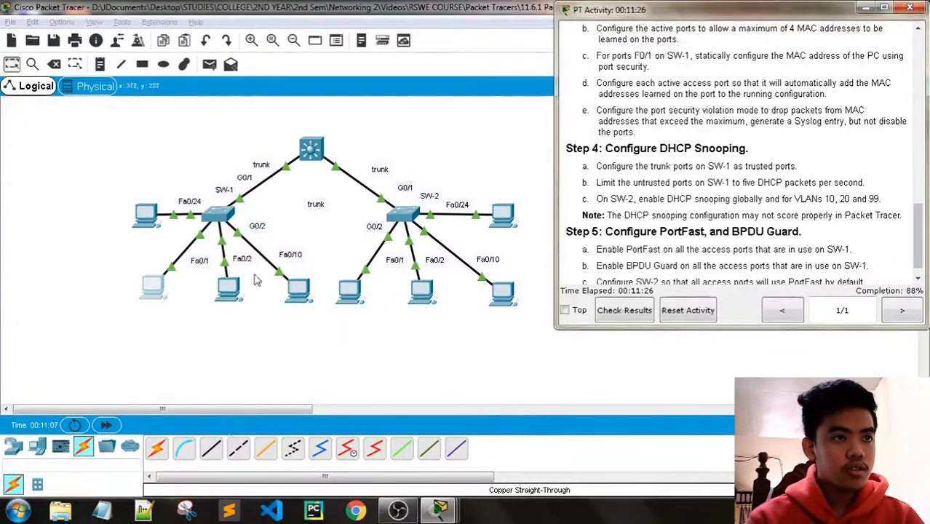
{"action": "left_click", "coordinate": [211, 449]}
{"action": "left_click", "coordinate": [220, 214]}
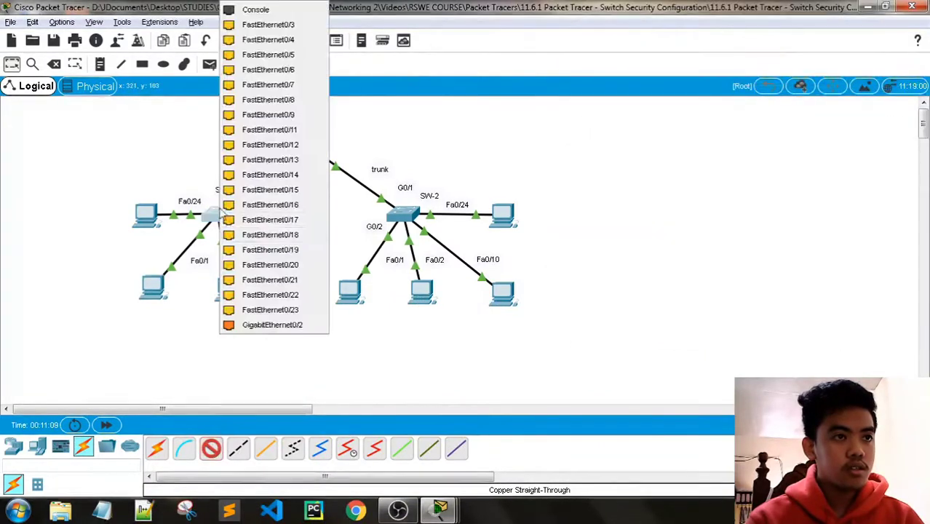
{"action": "left_click", "coordinate": [262, 353]}
{"action": "left_click", "coordinate": [402, 212]}
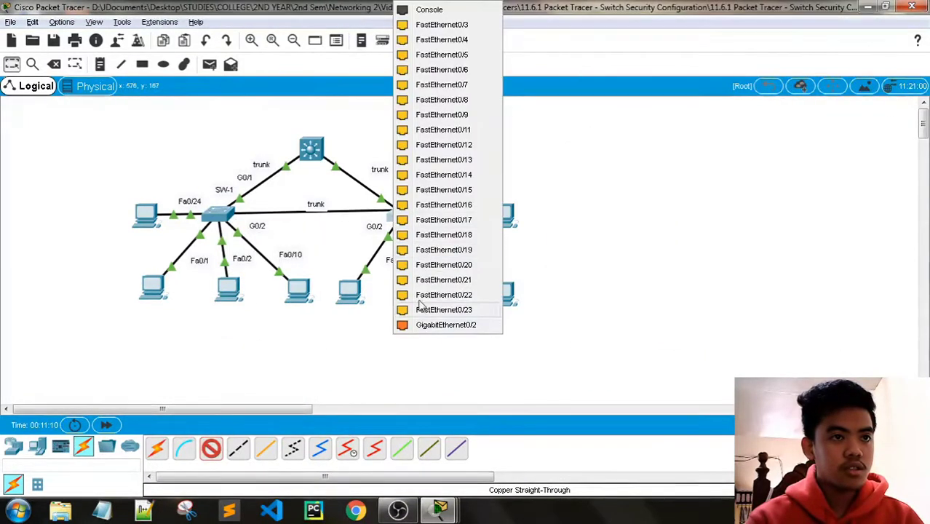
{"action": "left_click", "coordinate": [426, 326]}
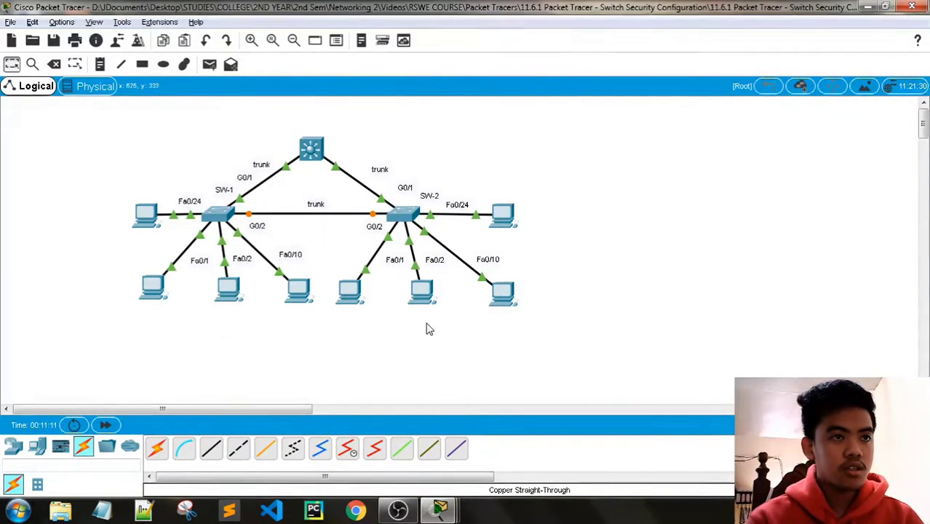
{"action": "left_click", "coordinate": [437, 511]}
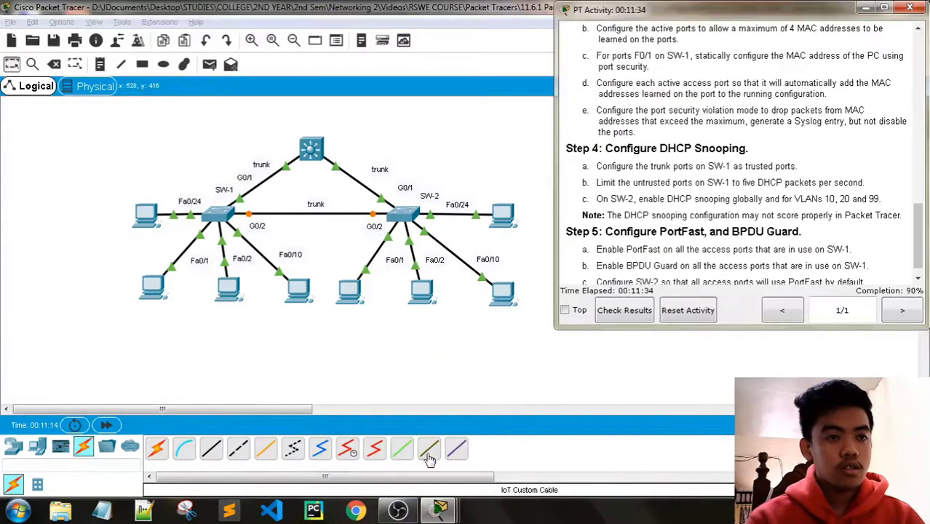
- Bring back the SW-1 CLI window beside the activity instructions and get a fresh command prompt
{"action": "left_click", "coordinate": [587, 440]}
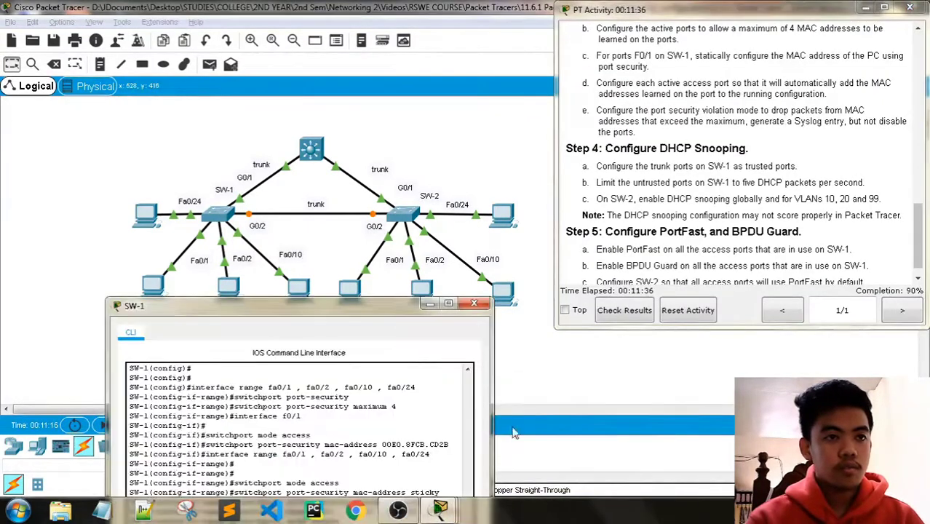
{"action": "left_click_drag", "start_coordinate": [349, 307], "coordinate": [337, 33]}
{"action": "scroll", "coordinate": [752, 172], "scroll_direction": "down", "scroll_amount": 1}
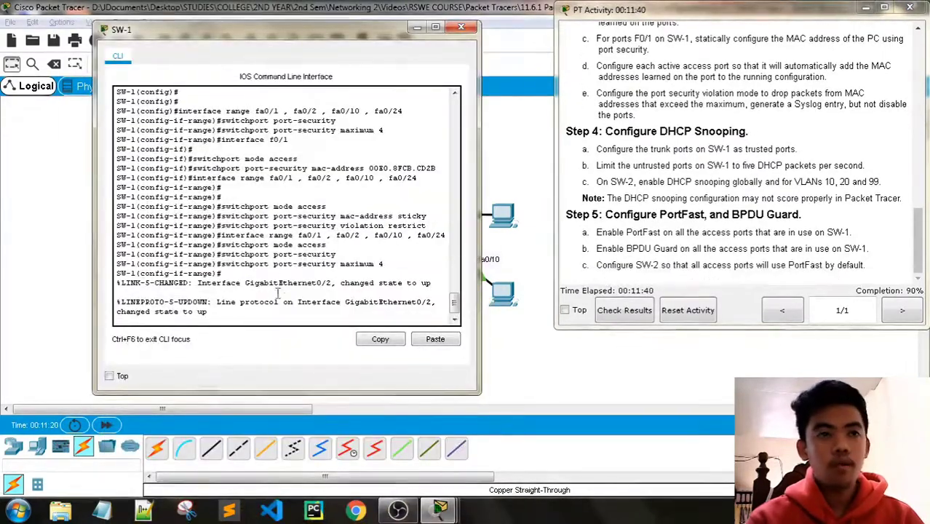
{"action": "left_click", "coordinate": [254, 314]}
{"action": "key", "text": "Return"}
{"action": "key", "text": "Return"}
{"action": "key", "text": "Return"}
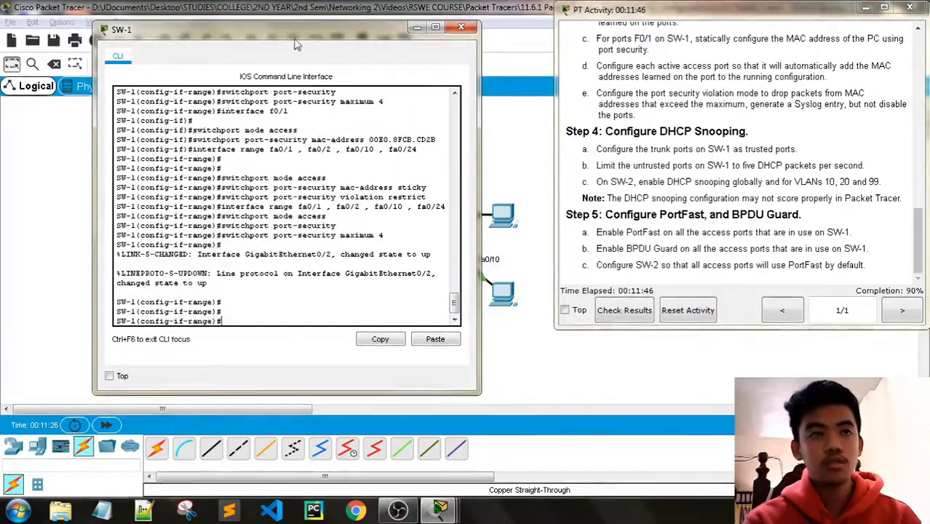
- Leave the access-port interface range on SW-1 with exit to return to global configuration mode
{"action": "left_click_drag", "start_coordinate": [303, 29], "coordinate": [335, 78]}
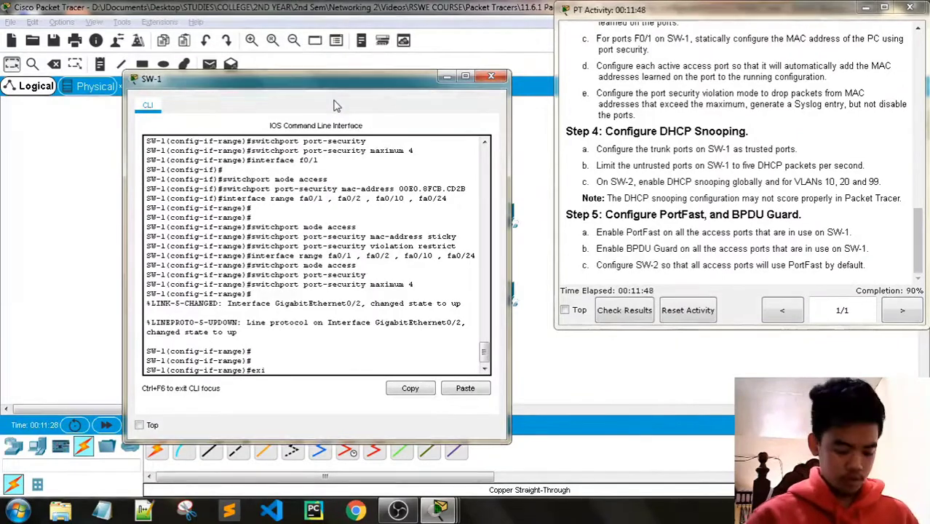
{"action": "type", "text": "exit"}
{"action": "key", "text": "Return"}
{"action": "key", "text": "Return"}
{"action": "key", "text": "Return"}
{"action": "key", "text": "Return"}
{"action": "key", "text": "Return"}
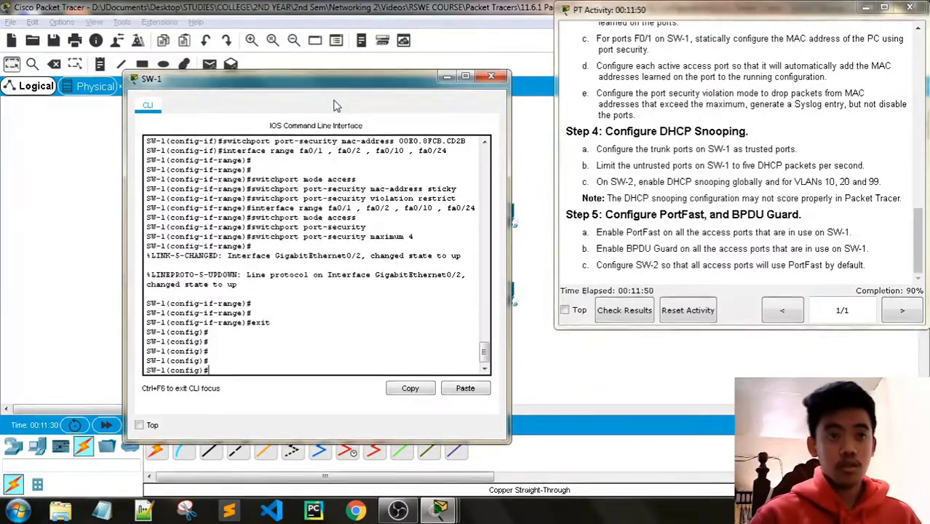
- Enable DHCP snooping globally on SW-1 with ip dhcp snooping
{"action": "type", "text": "ip "}
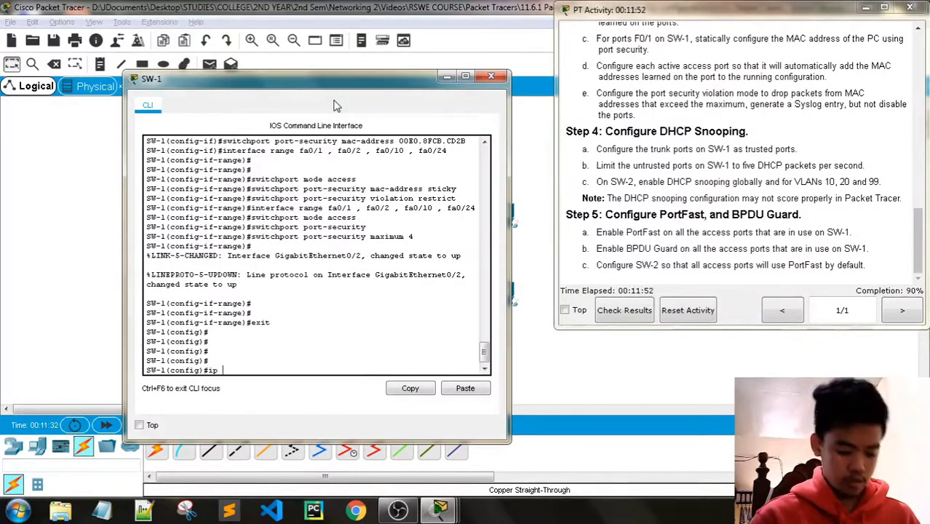
{"action": "type", "text": "dhcp snoopin"}
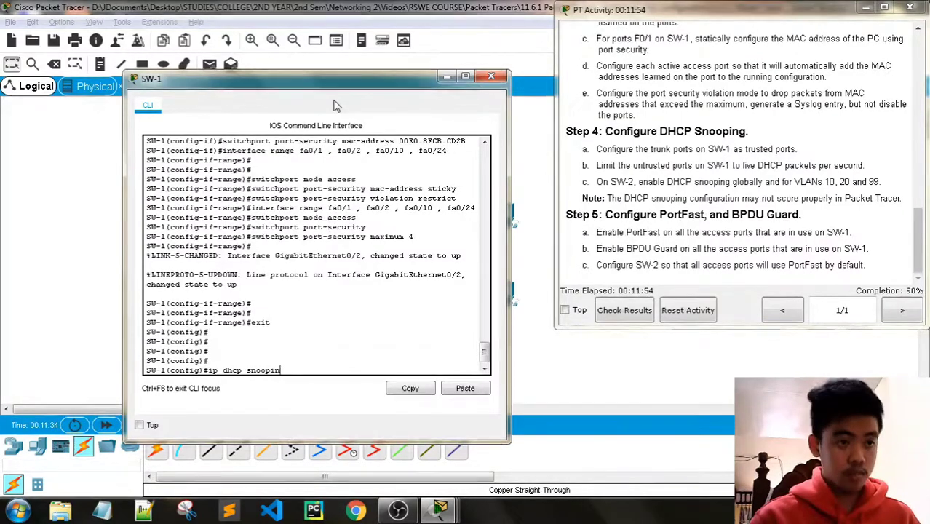
{"action": "type", "text": "g"}
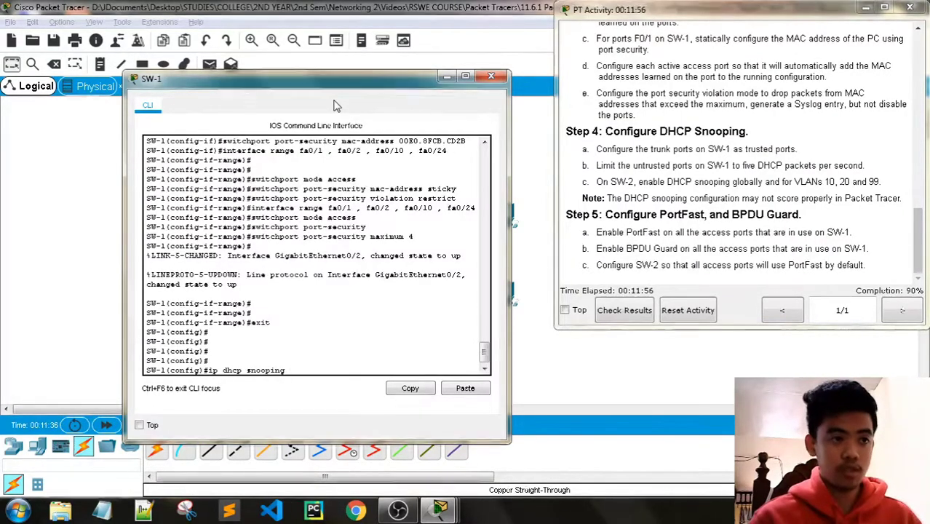
{"action": "key", "text": "Return"}
{"action": "key", "text": "Return"}
{"action": "key", "text": "Return"}
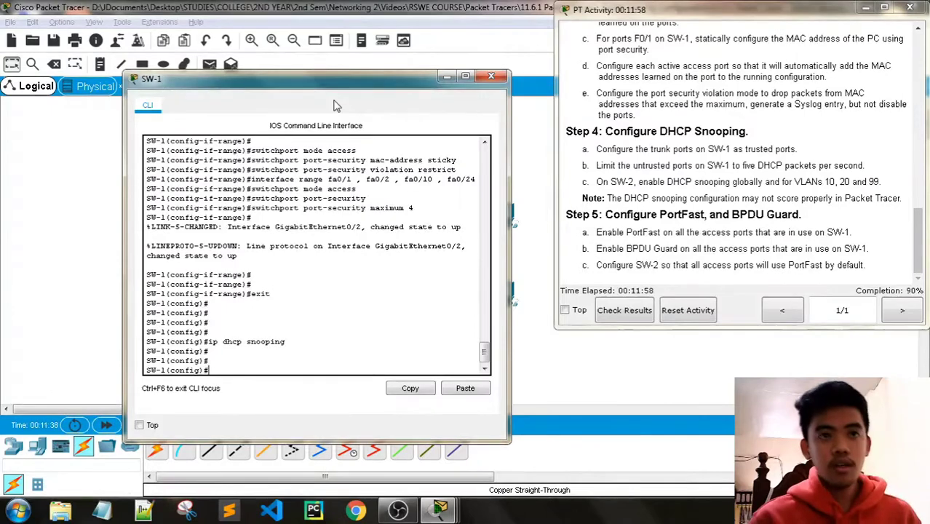
- Enter configuration of SW-1's trunk ports with interface range g0/1 - 2
{"action": "type", "text": "interf"}
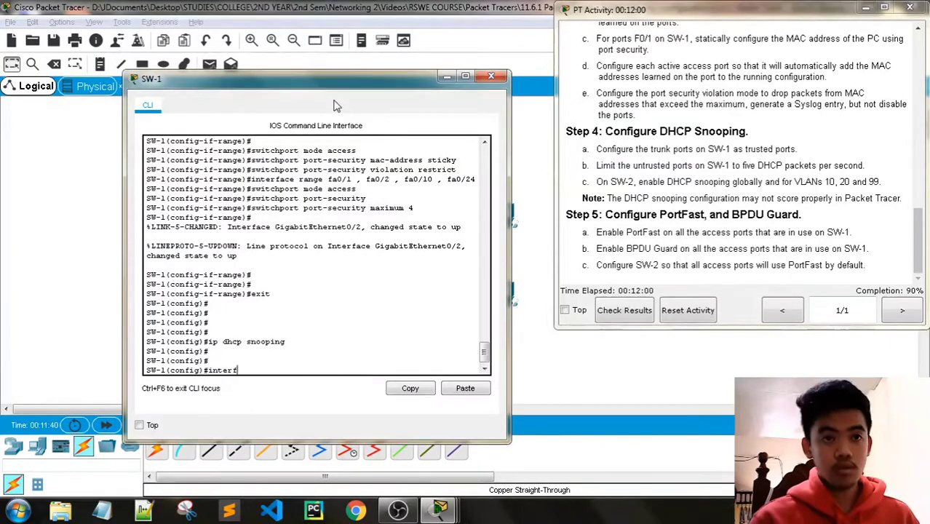
{"action": "type", "text": "ace range"}
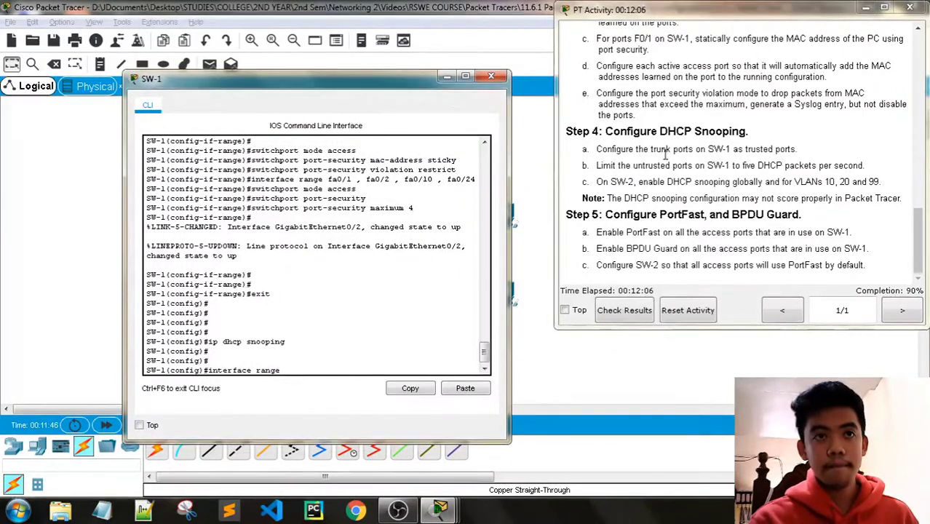
{"action": "left_click_drag", "start_coordinate": [289, 86], "coordinate": [343, 131]}
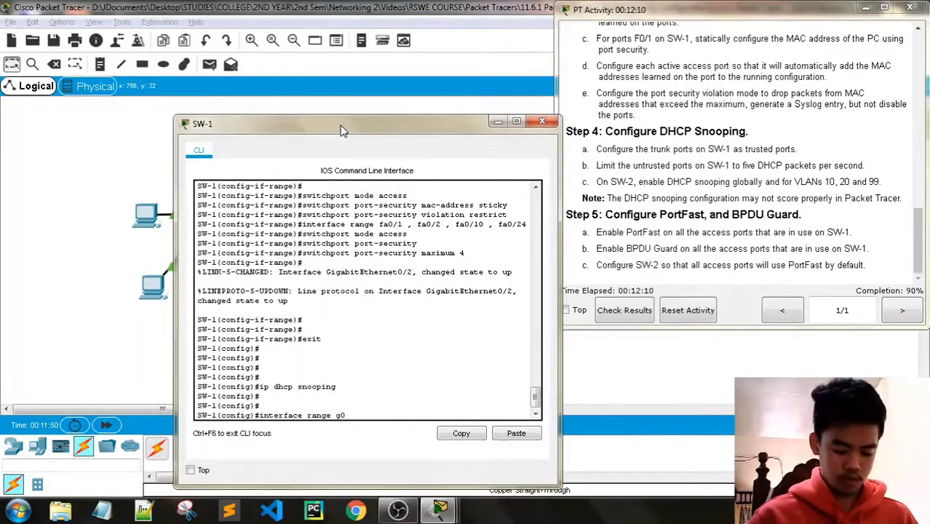
{"action": "type", "text": "- 2"}
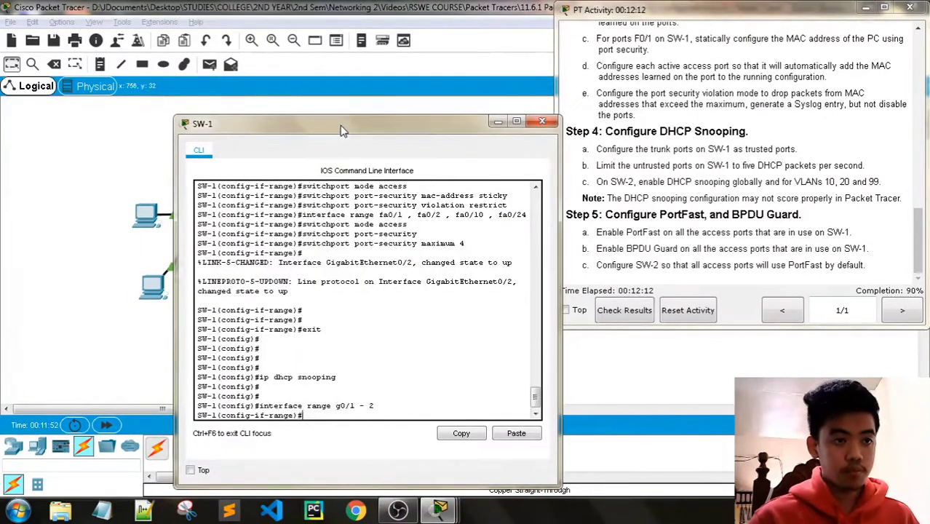
{"action": "key", "text": "Return"}
{"action": "key", "text": "Return"}
{"action": "left_click_drag", "start_coordinate": [406, 131], "coordinate": [389, 96]}
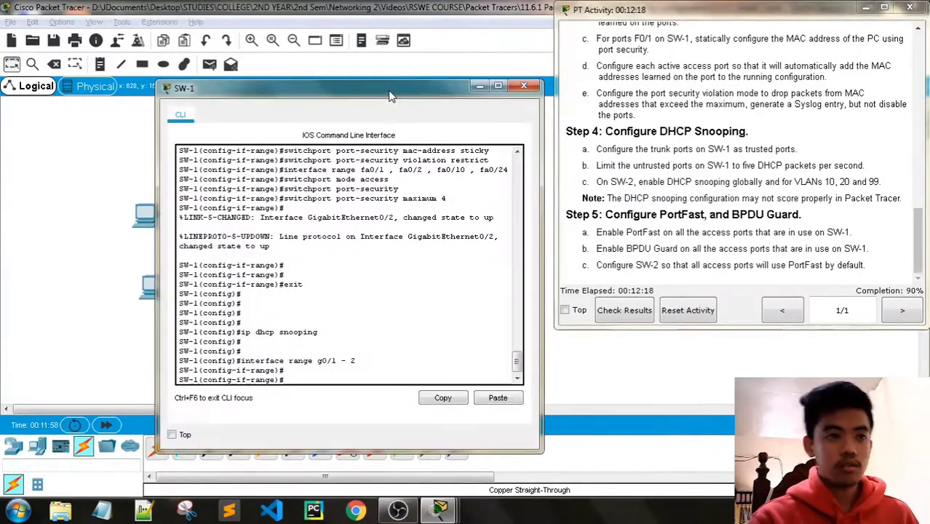
- Mark the SW-1 trunk ports as trusted with ip dhcp snooping trust
{"action": "type", "text": "dhcp"}
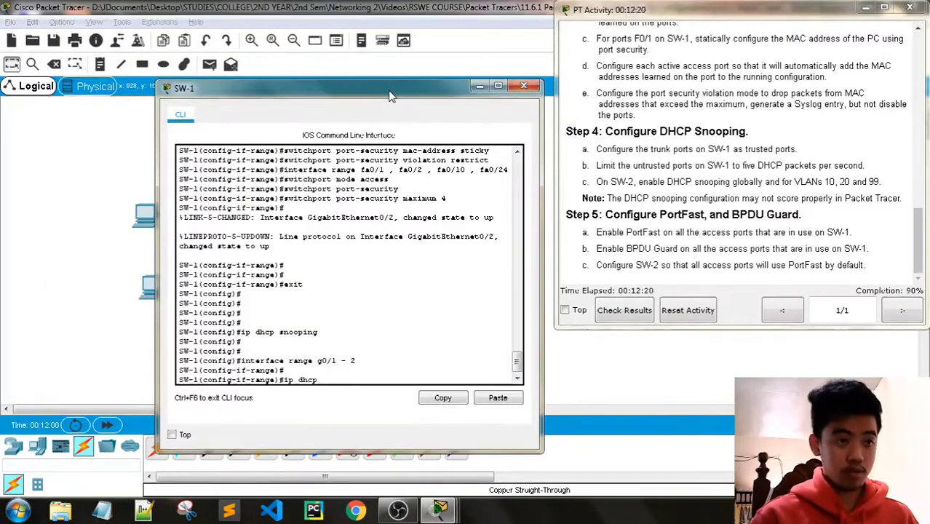
{"action": "type", "text": " snooping "}
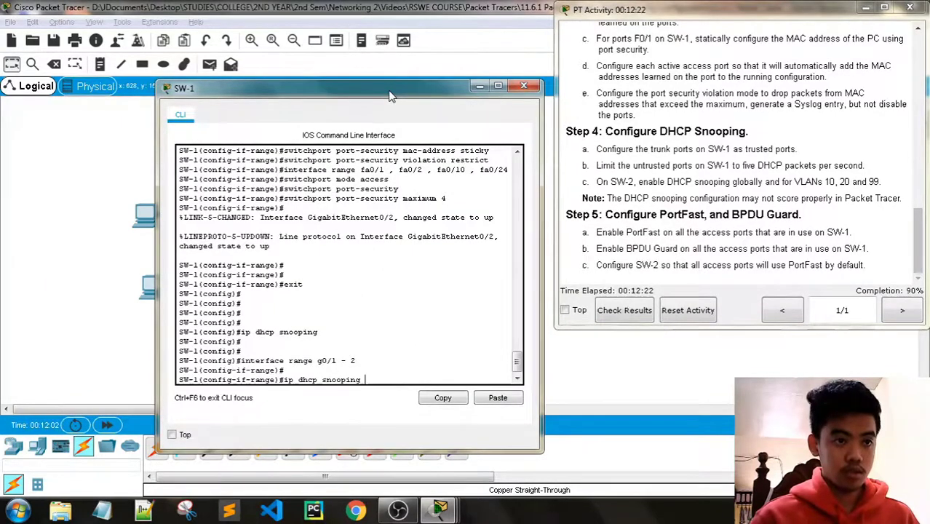
{"action": "type", "text": "trust"}
{"action": "key", "text": "Return"}
{"action": "key", "text": "Return"}
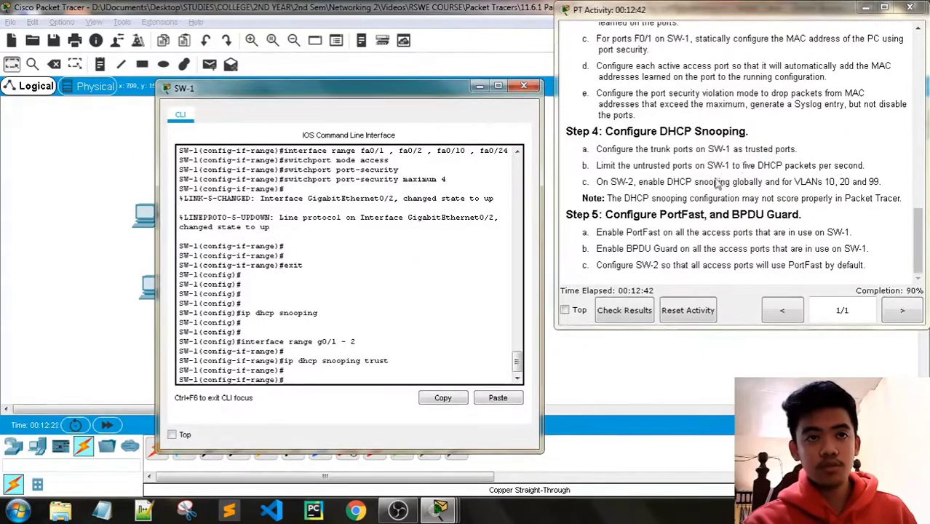
- Exit the g0/1 - 2 interface range on SW-1 back to global configuration mode
{"action": "left_click_drag", "start_coordinate": [370, 86], "coordinate": [347, 87]}
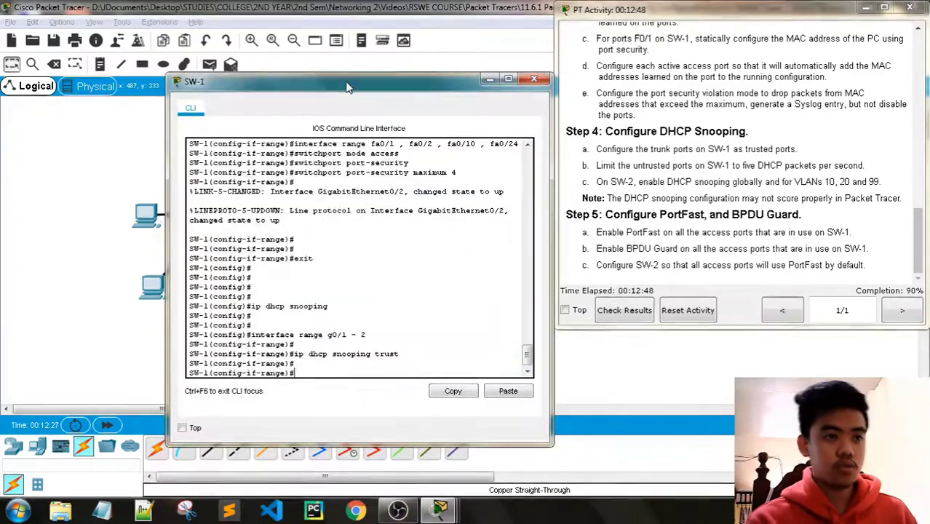
{"action": "type", "text": "xit"}
{"action": "key", "text": "Return"}
{"action": "key", "text": "Return"}
{"action": "key", "text": "Return"}
- Select the active access ports on SW-1 with interface range fa0/1 , fa0/2 , fa0/10 , fa0/24
{"action": "type", "text": "i"}
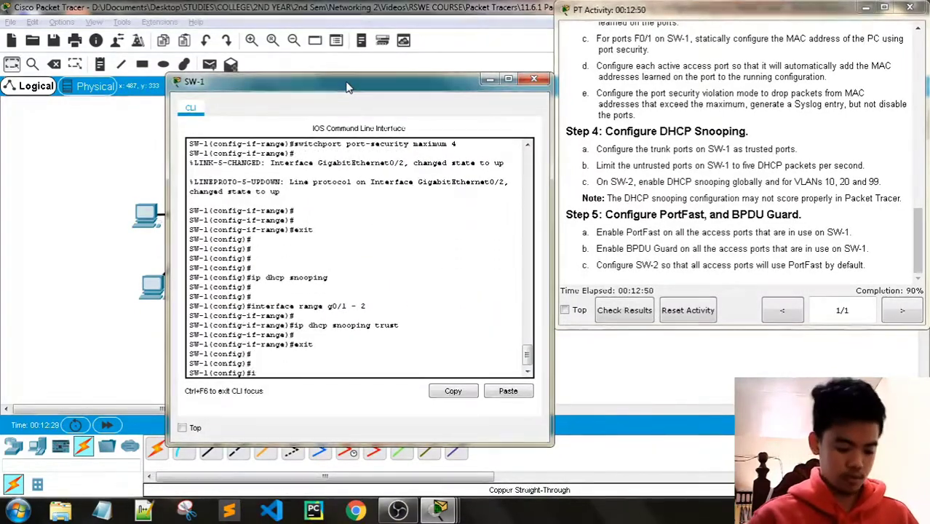
{"action": "type", "text": "nterface range"}
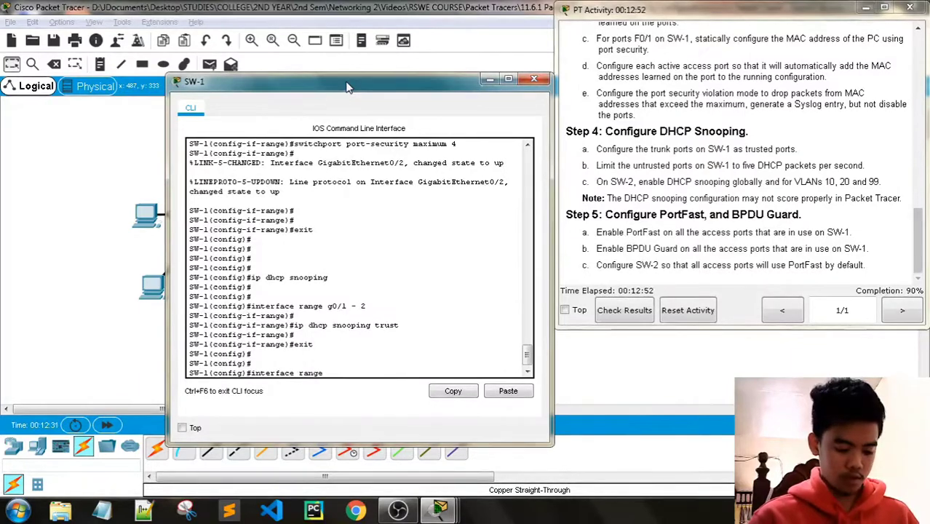
{"action": "type", "text": " fa0/1 ,"}
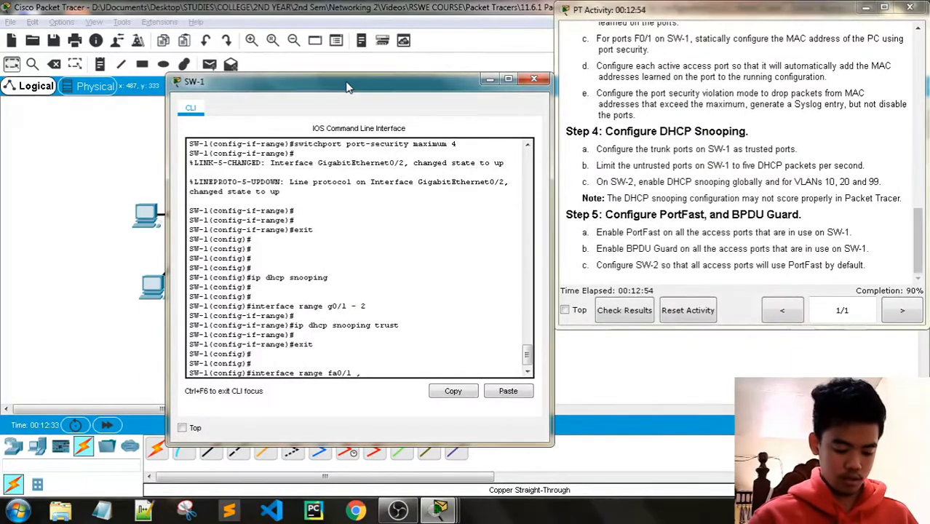
{"action": "type", "text": " fa0/2"}
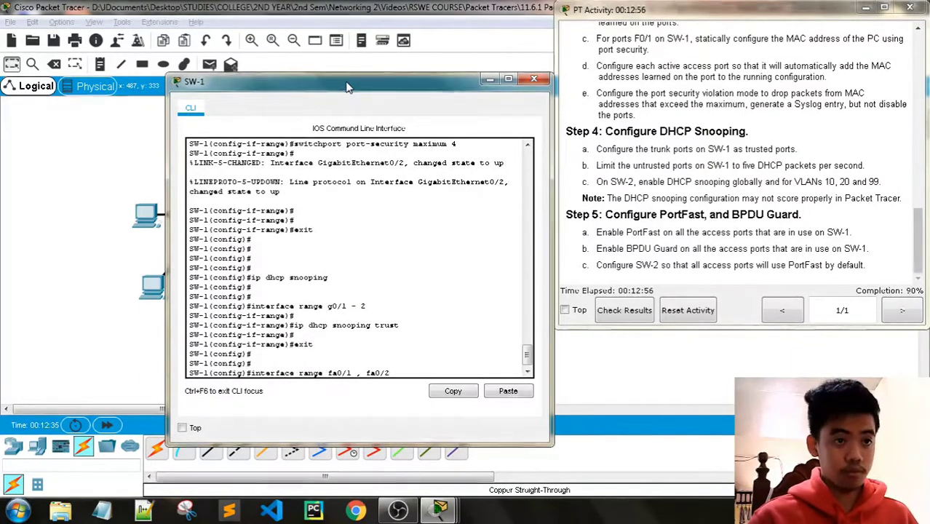
{"action": "type", "text": " ,"}
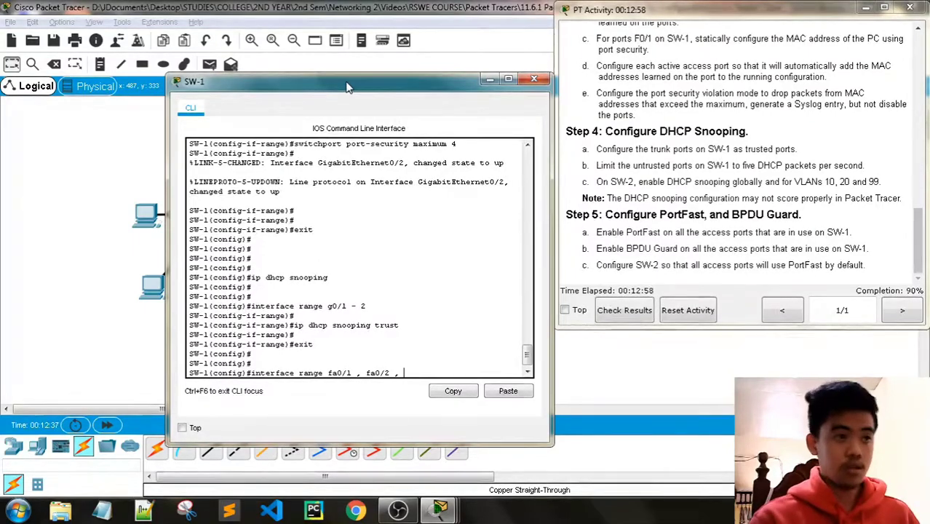
{"action": "mouse_move", "coordinate": [347, 86]}
{"action": "left_mouse_down"}
{"action": "mouse_move", "coordinate": [347, 296]}
{"action": "mouse_move", "coordinate": [347, 73]}
{"action": "left_mouse_up"}
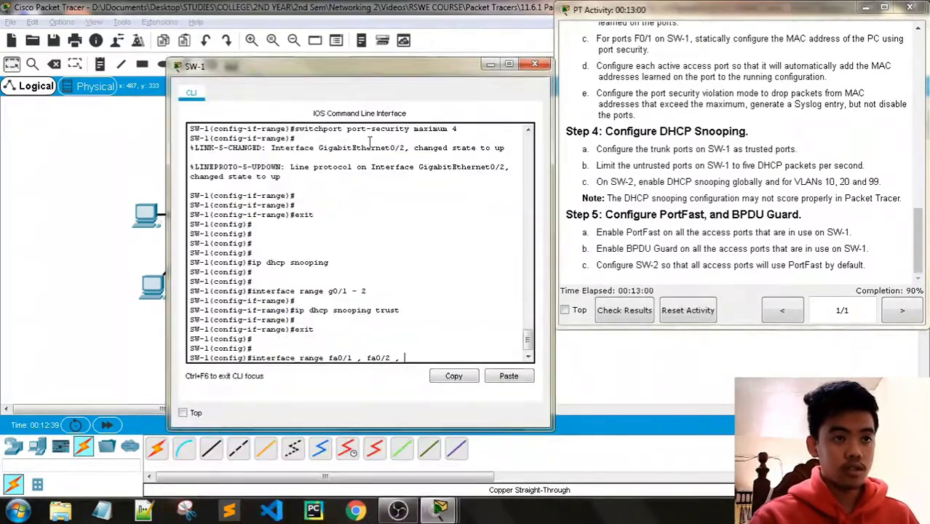
{"action": "type", "text": "fa0/10 , fa0/"}
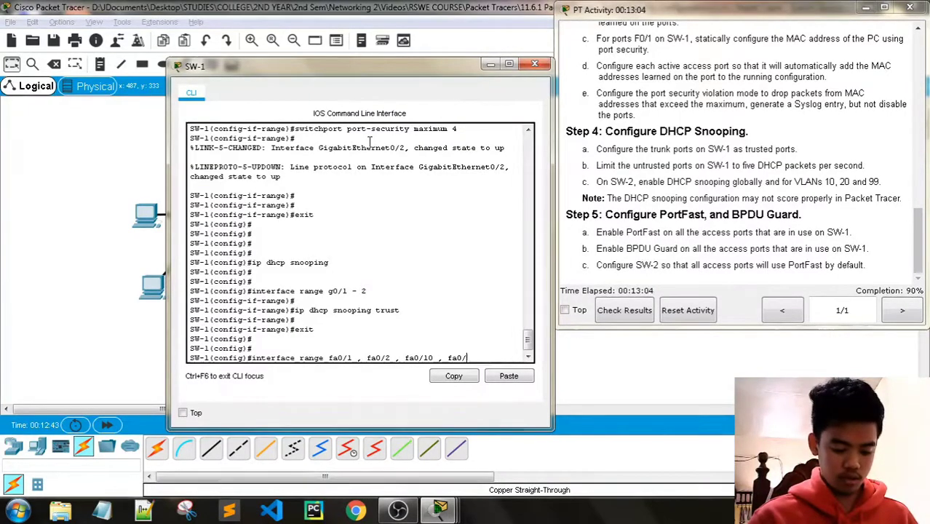
{"action": "type", "text": "24"}
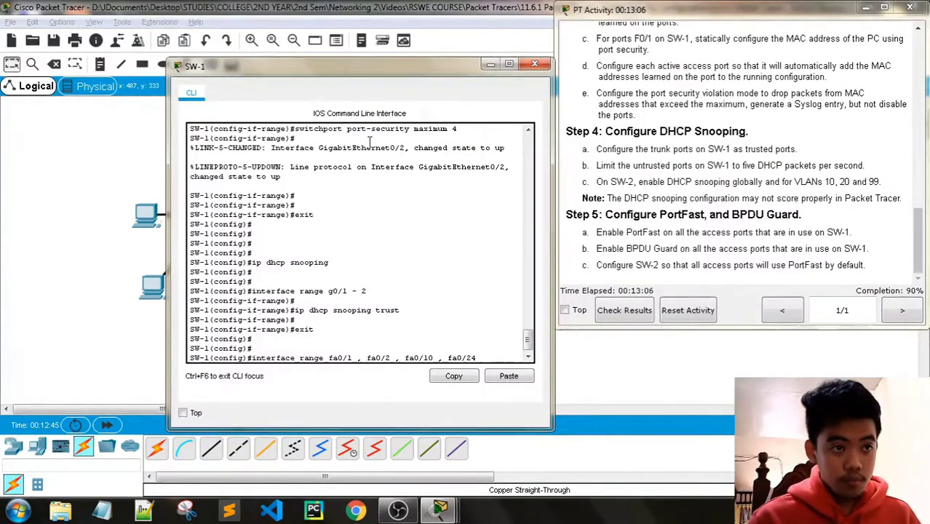
{"action": "key", "text": "Return"}
{"action": "key", "text": "Return"}
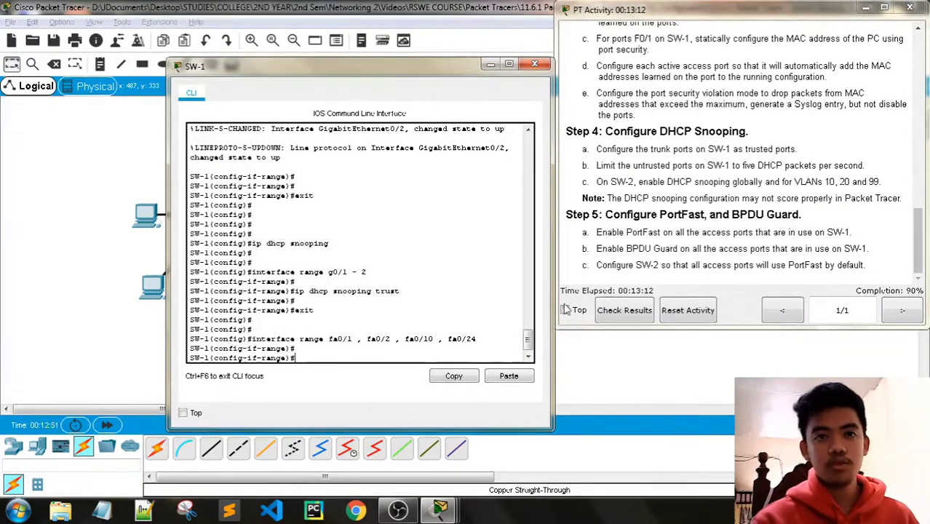
- Limit the untrusted access ports to five DHCP packets per second with ip dhcp snooping limit rate 5
{"action": "type", "text": "ip dhcp"}
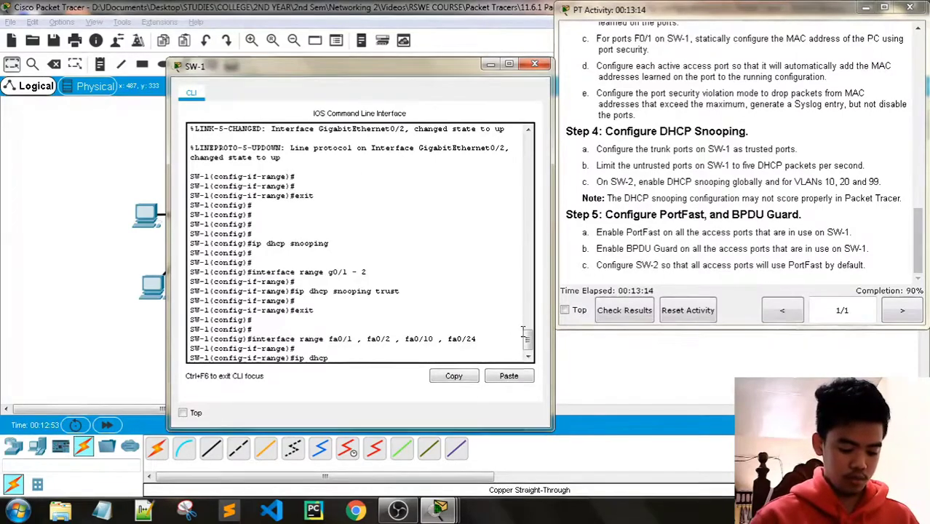
{"action": "type", "text": " snooping "}
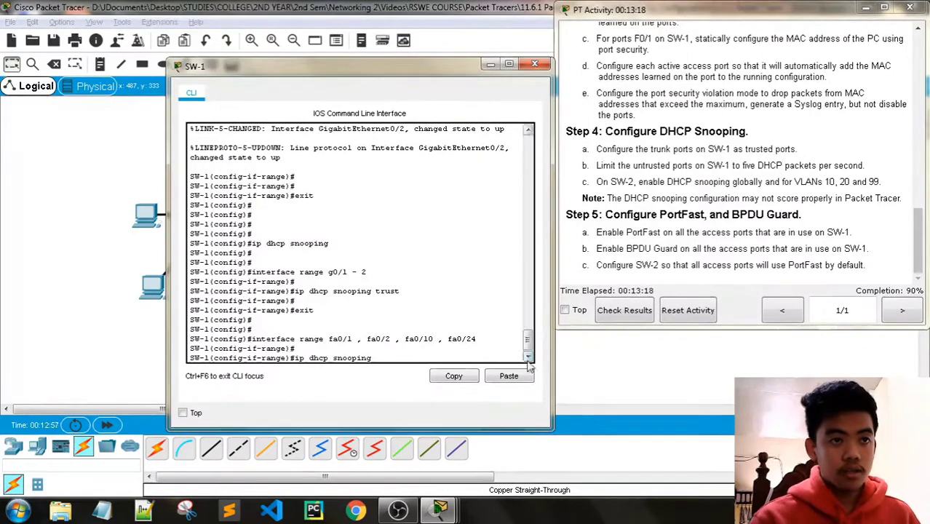
{"action": "type", "text": "limit rate 5"}
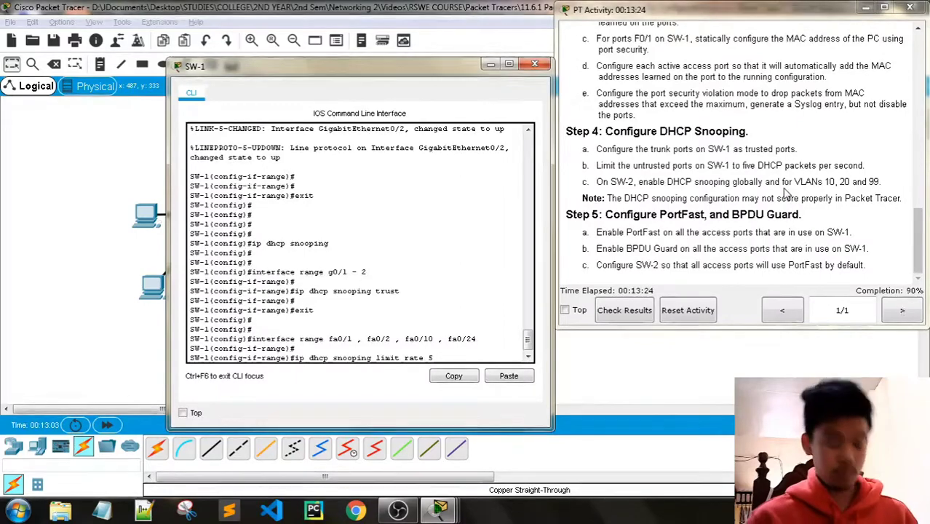
{"action": "key", "text": "Return"}
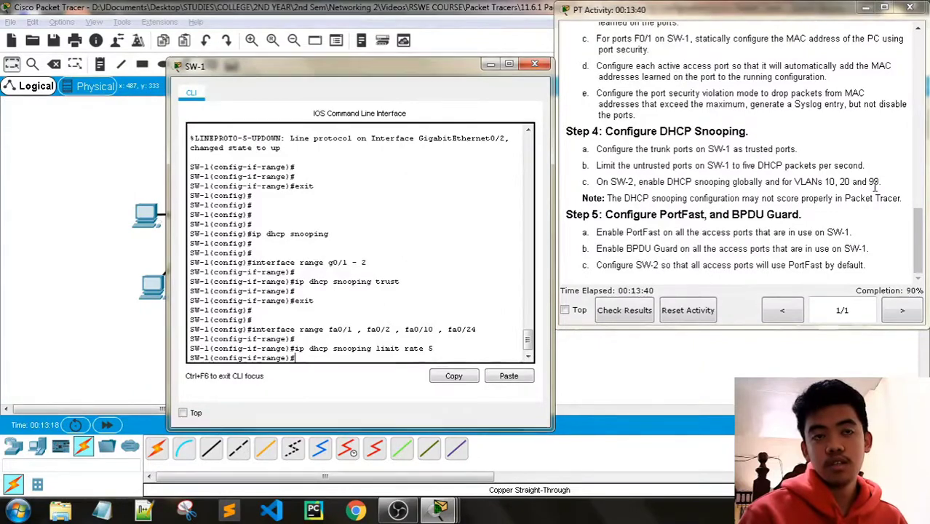
- Close the SW-1 window, open the SW-2 CLI, and bring back the activity instructions beside it
{"action": "left_click", "coordinate": [535, 64]}
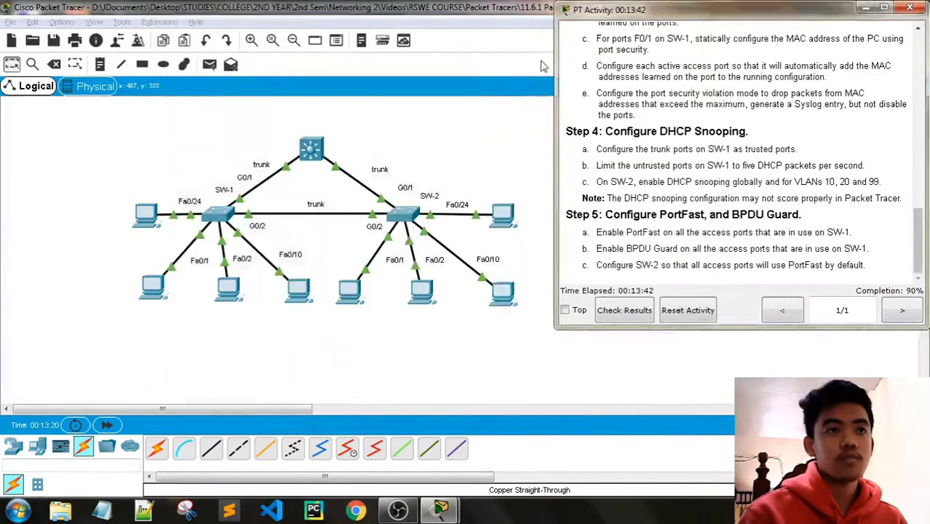
{"action": "left_click", "coordinate": [405, 227]}
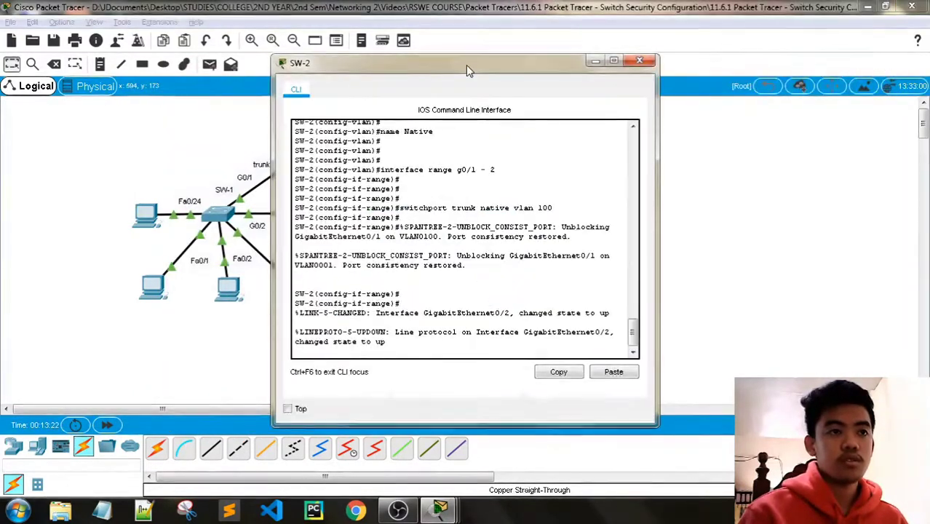
{"action": "mouse_move", "coordinate": [441, 509]}
{"action": "left_click", "coordinate": [420, 441]}
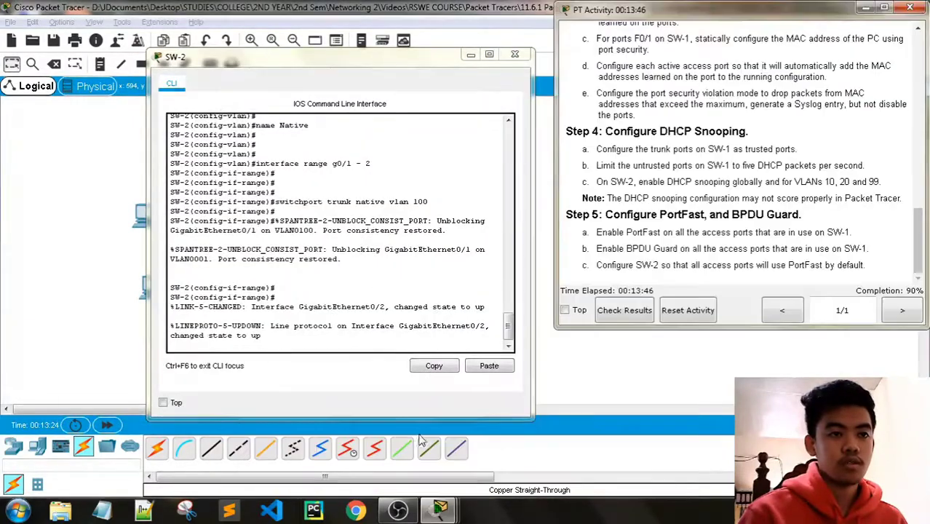
- Leave the g0/1 - 2 interface range on SW-2 and return to global configuration mode
{"action": "left_click", "coordinate": [343, 338]}
{"action": "key", "text": "Return"}
{"action": "type", "text": "en"}
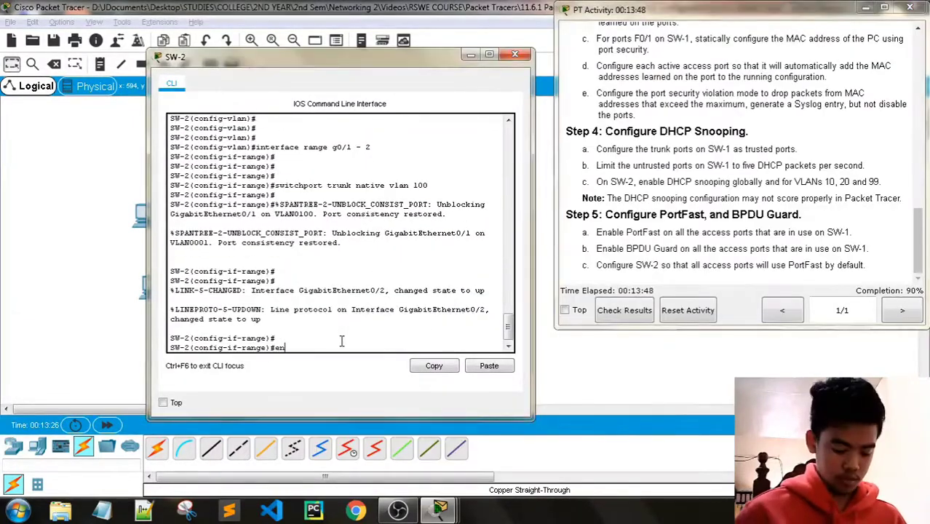
{"action": "key", "text": "Return"}
{"action": "type", "text": "config t"}
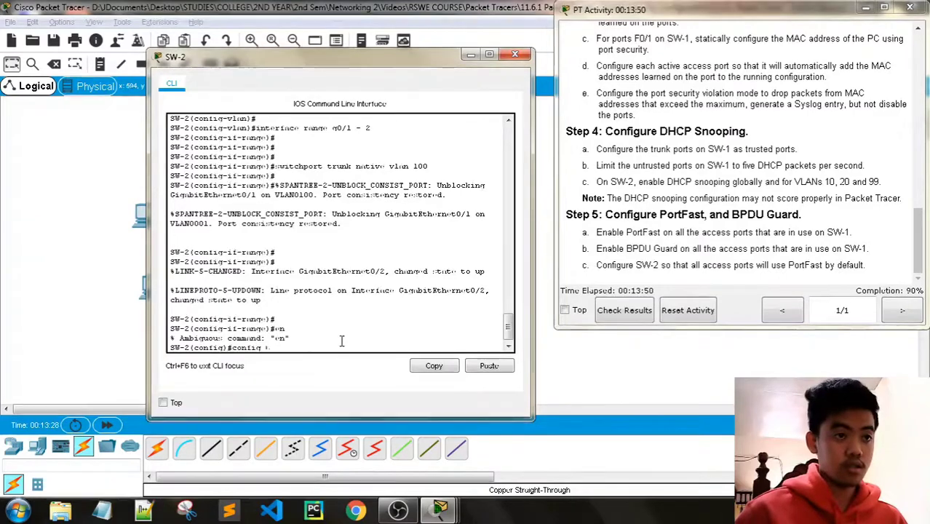
{"action": "key", "text": "Return"}
{"action": "key", "text": "Return"}
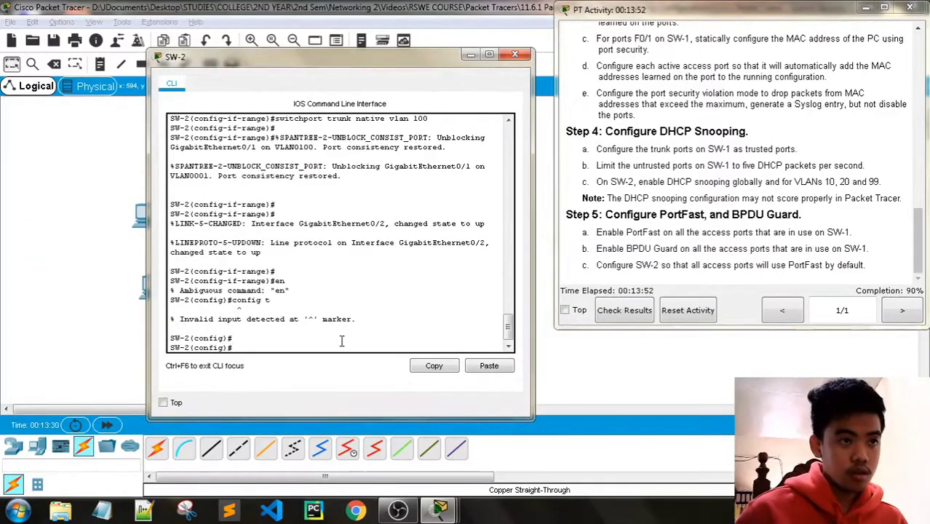
{"action": "key", "text": "Return"}
{"action": "key", "text": "Return"}
{"action": "key", "text": "Return"}
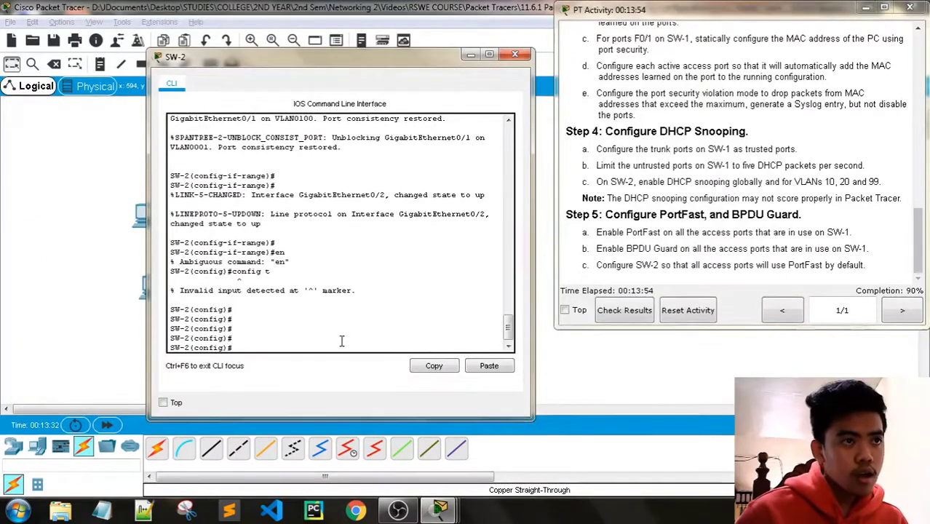
{"action": "key", "text": "Return"}
{"action": "key", "text": "Return"}
{"action": "key", "text": "Return"}
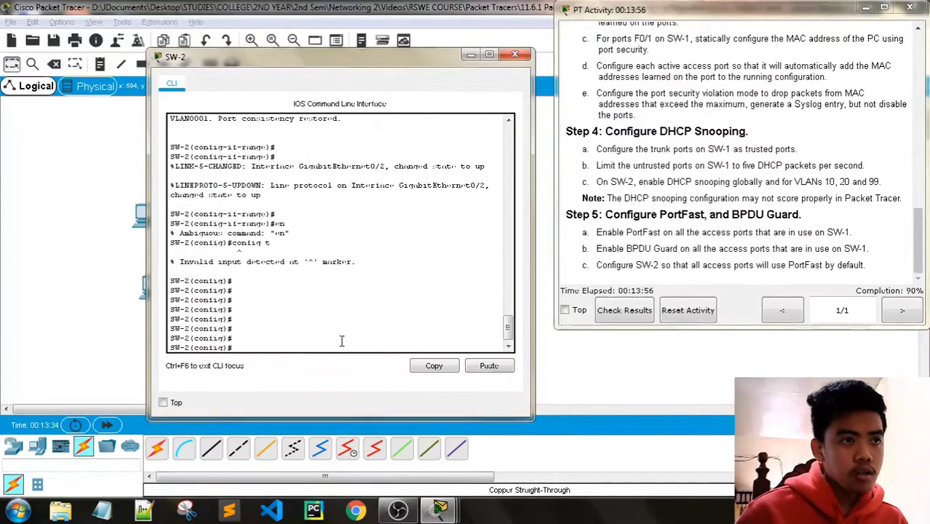
- Enable DHCP snooping globally on SW-2 with ip dhcp snooping
{"action": "type", "text": "ip dhcp"}
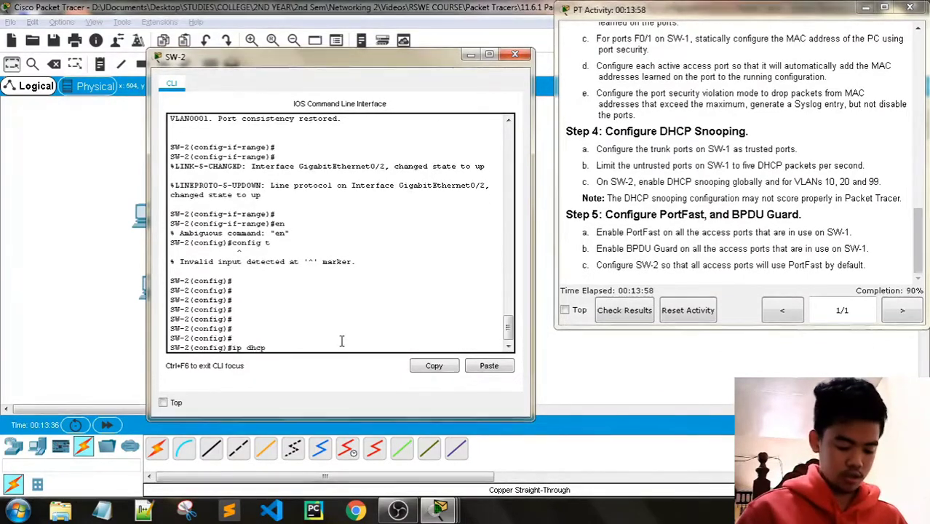
{"action": "type", "text": " snooping"}
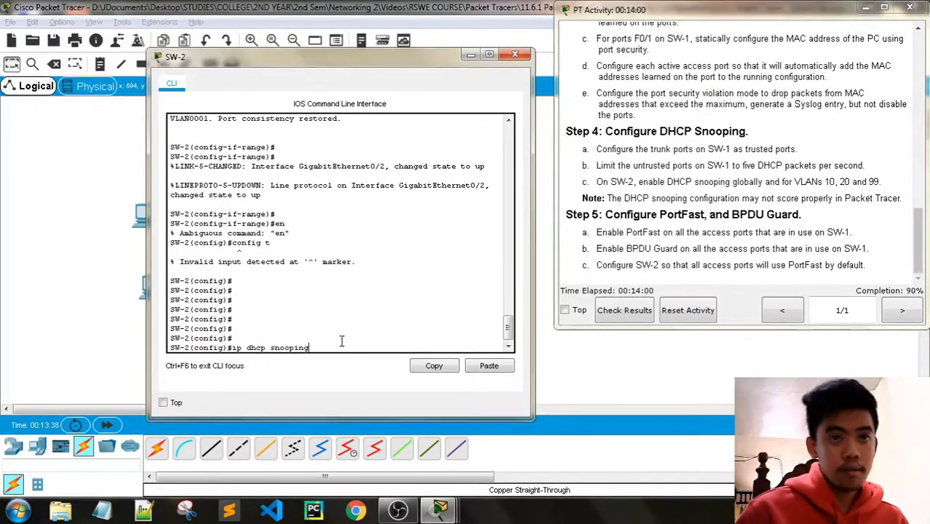
{"action": "key", "text": "Return"}
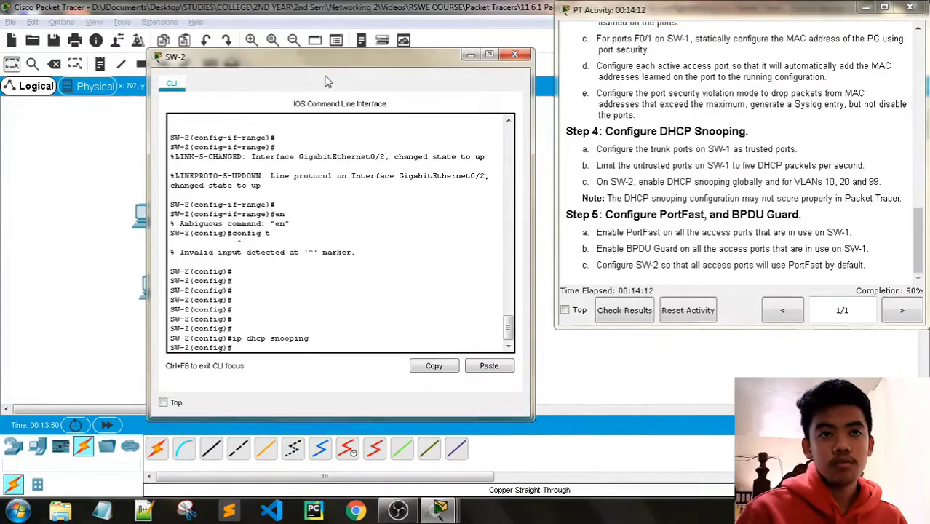
- Enable DHCP snooping on SW-2 for VLANs 10, 20 and 99 with ip dhcp snooping vlan 10,20,99
{"action": "left_click_drag", "start_coordinate": [318, 66], "coordinate": [326, 92]}
{"action": "type", "text": "ip dhcp"}
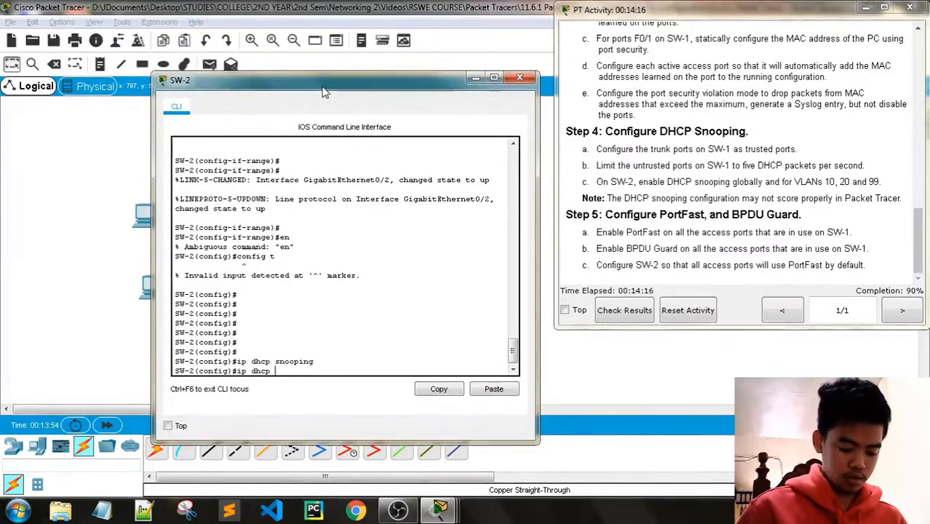
{"action": "type", "text": " snooping vl"}
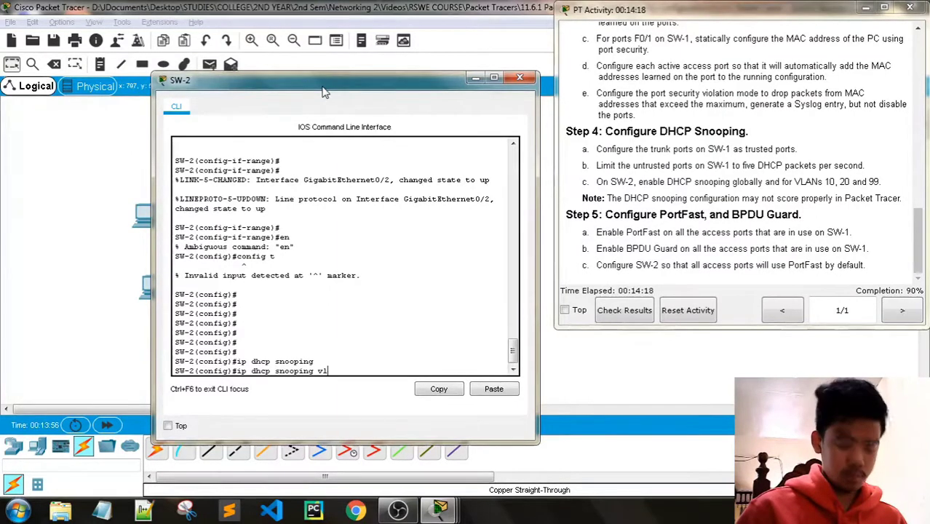
{"action": "type", "text": "an 10"}
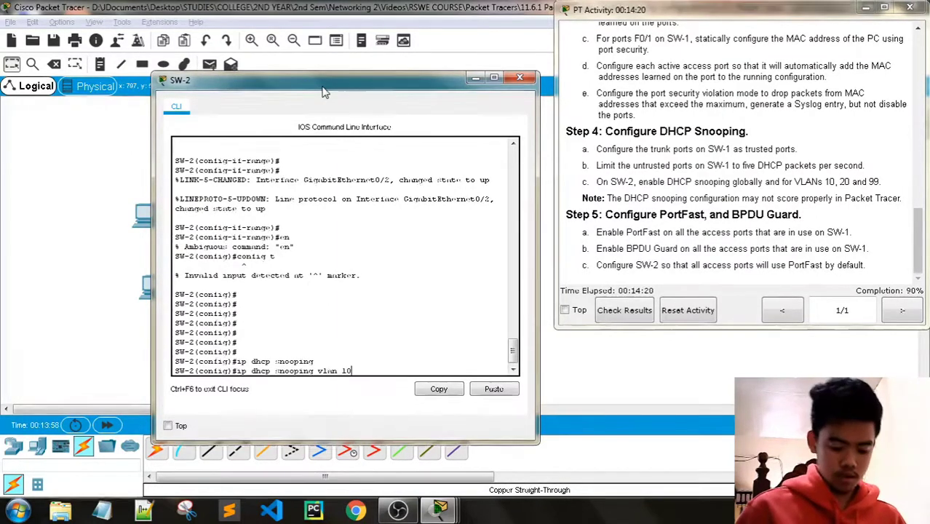
{"action": "type", "text": ",20,9"}
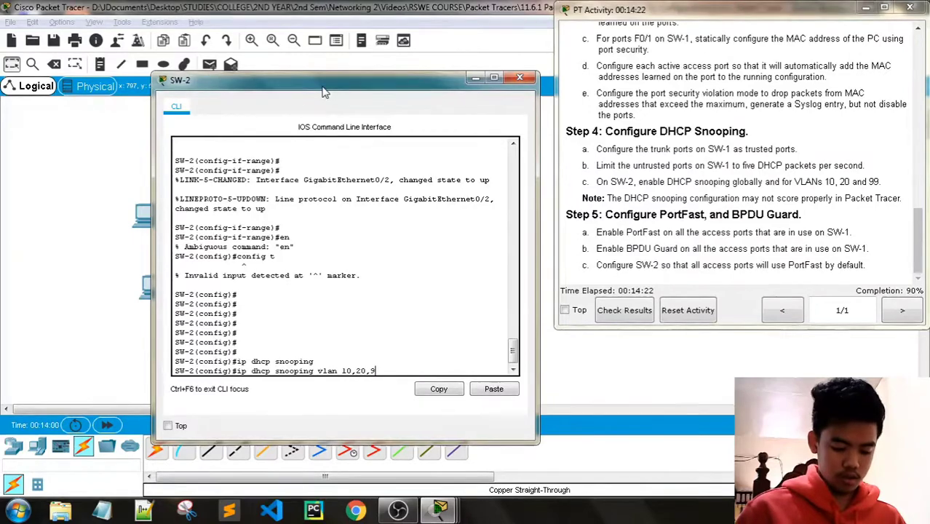
{"action": "type", "text": "9"}
{"action": "key", "text": "Return"}
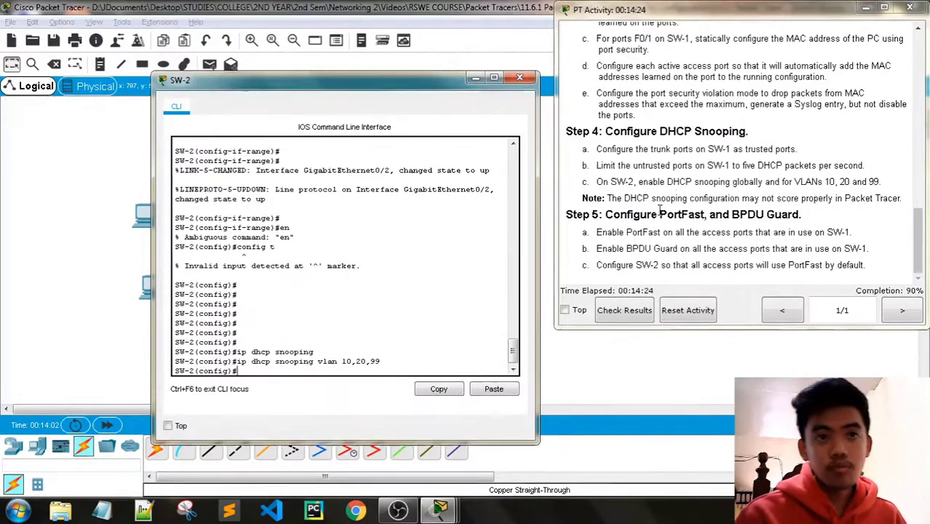
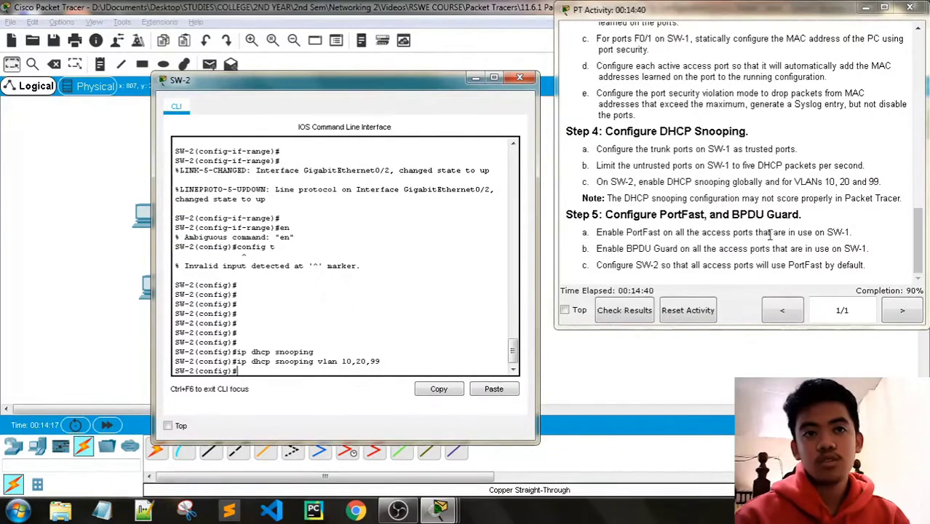
- Close SW-2, open the SW-1 CLI, and exit the access port range to global configuration mode
{"action": "left_click", "coordinate": [520, 78]}
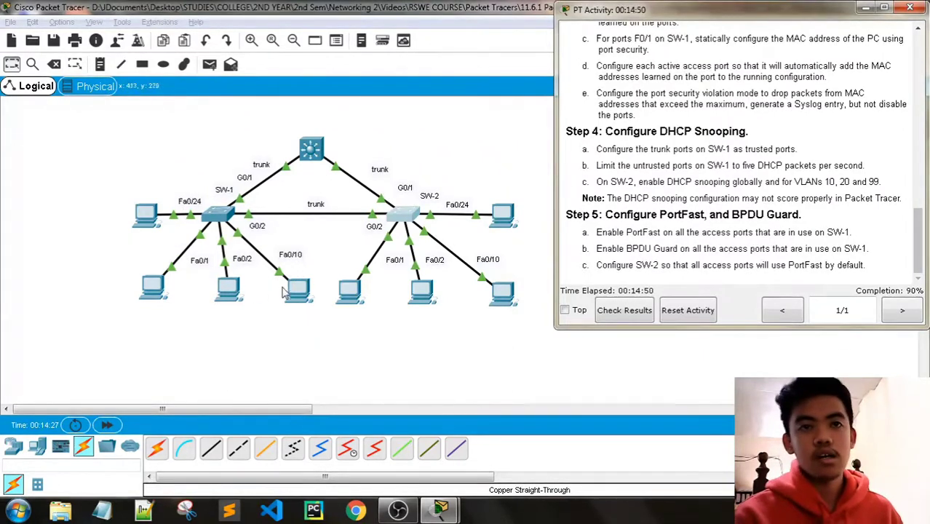
{"action": "left_click", "coordinate": [223, 215]}
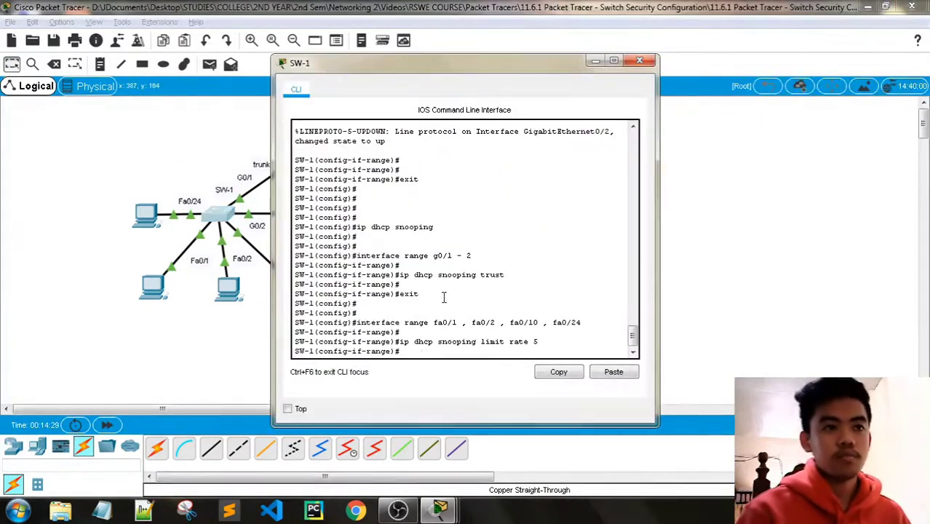
{"action": "key", "text": "Return"}
{"action": "key", "text": "Return"}
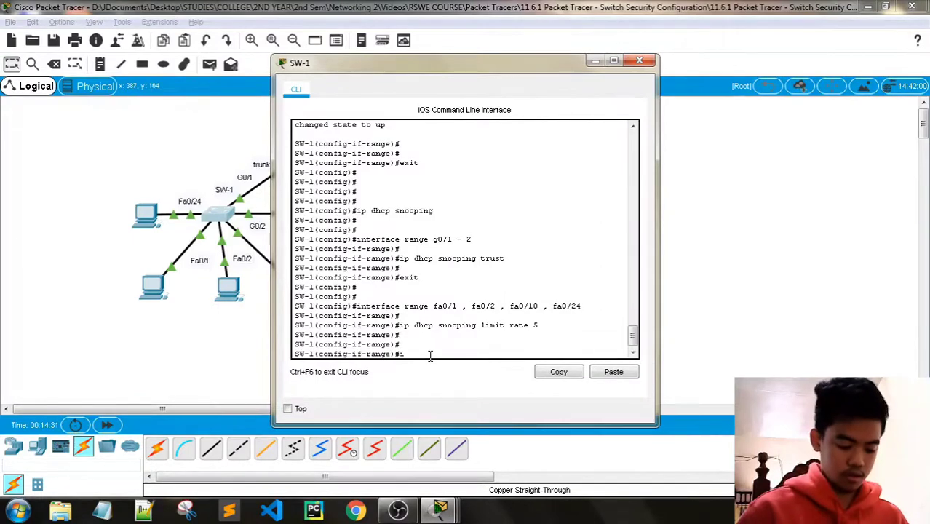
{"action": "type", "text": "exit"}
{"action": "key", "text": "Return"}
{"action": "key", "text": "Return"}
{"action": "key", "text": "Return"}
- Try to select the active access ports on SW-1 with interface range fa0/1 , fa0/2 , fa0/10 ,fa024
{"action": "type", "text": "in"}
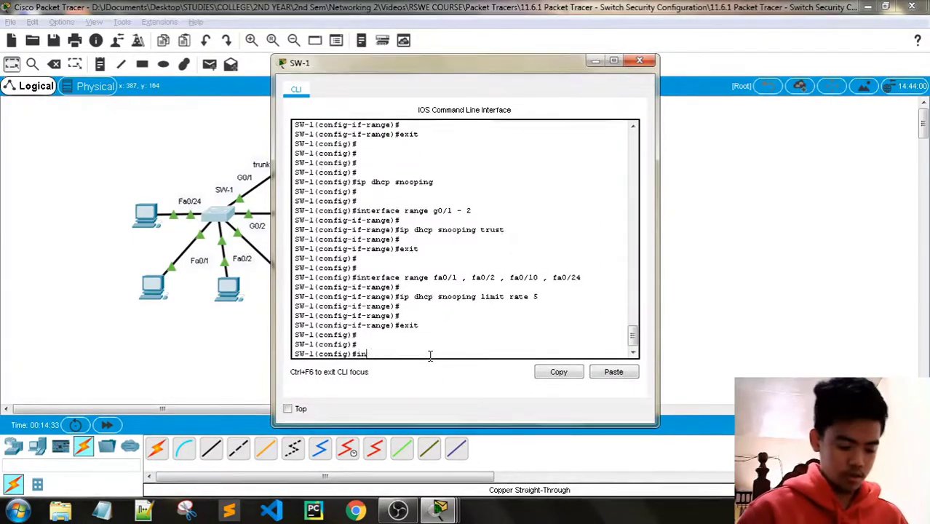
{"action": "type", "text": "terface"}
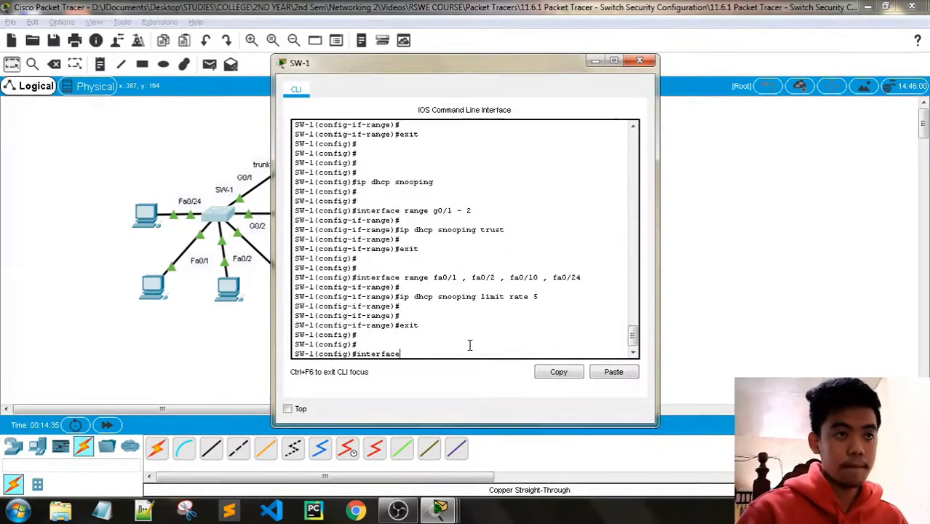
{"action": "type", "text": " range"}
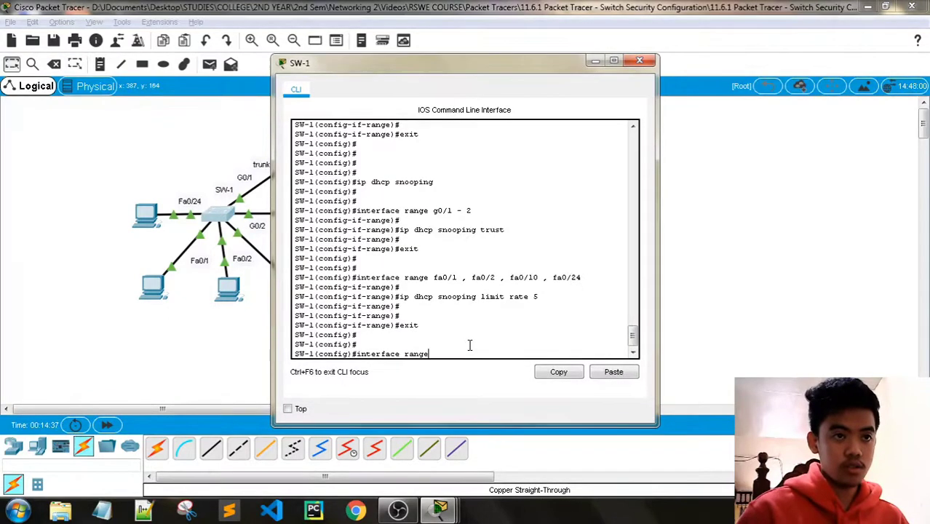
{"action": "type", "text": " fa0"}
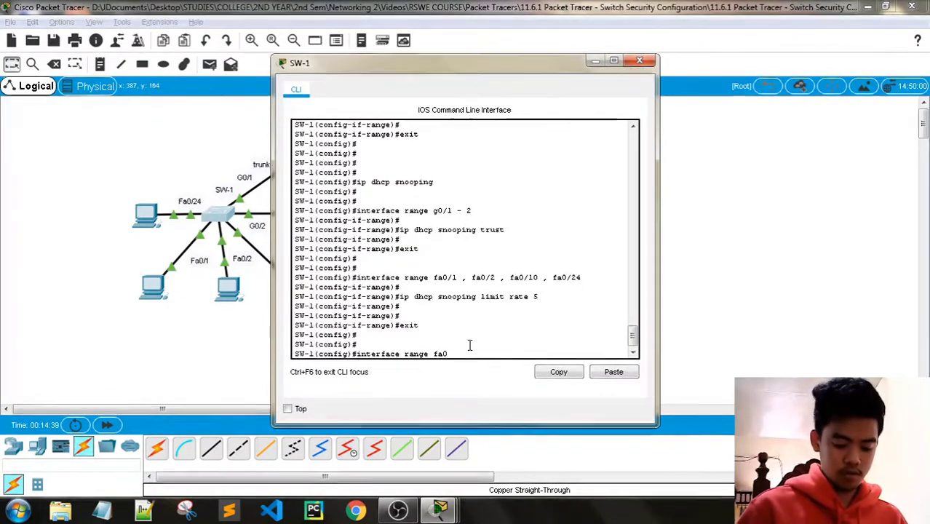
{"action": "type", "text": "/1"}
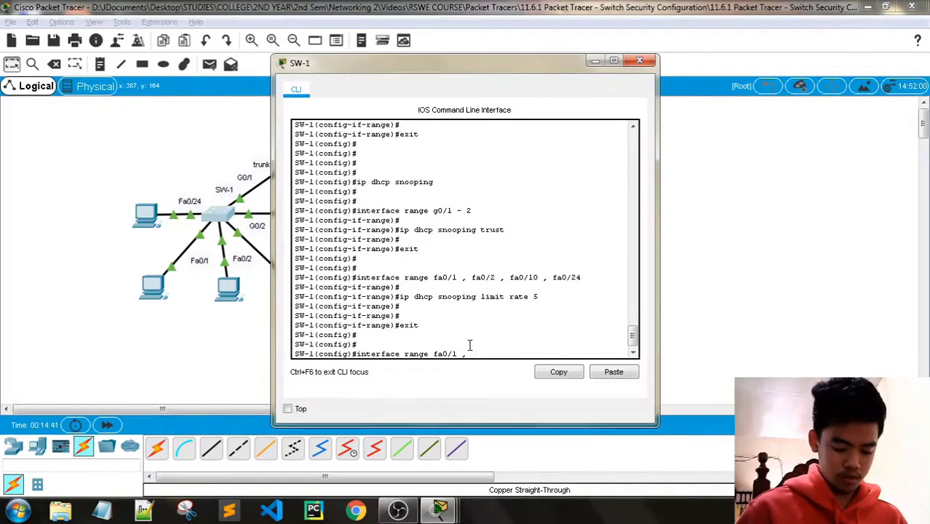
{"action": "type", "text": " , fa0/2 "}
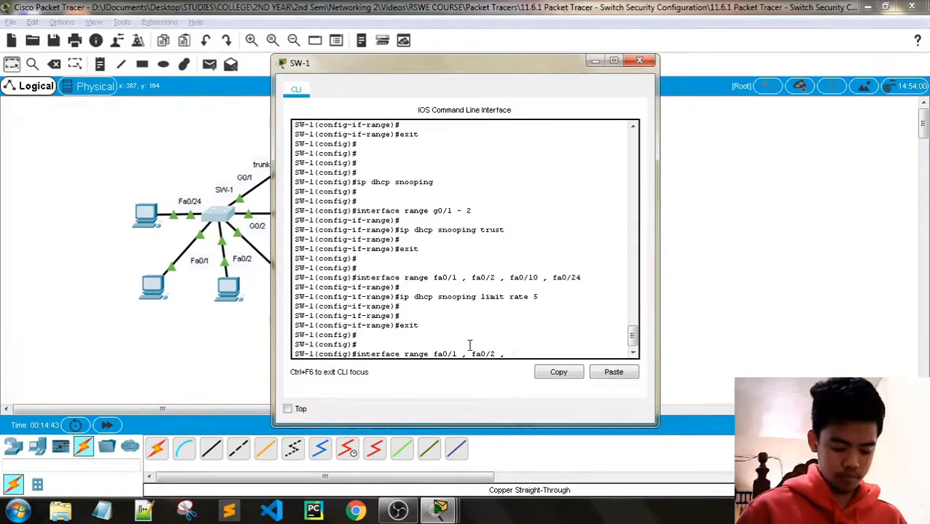
{"action": "type", "text": ", fa0/10 "}
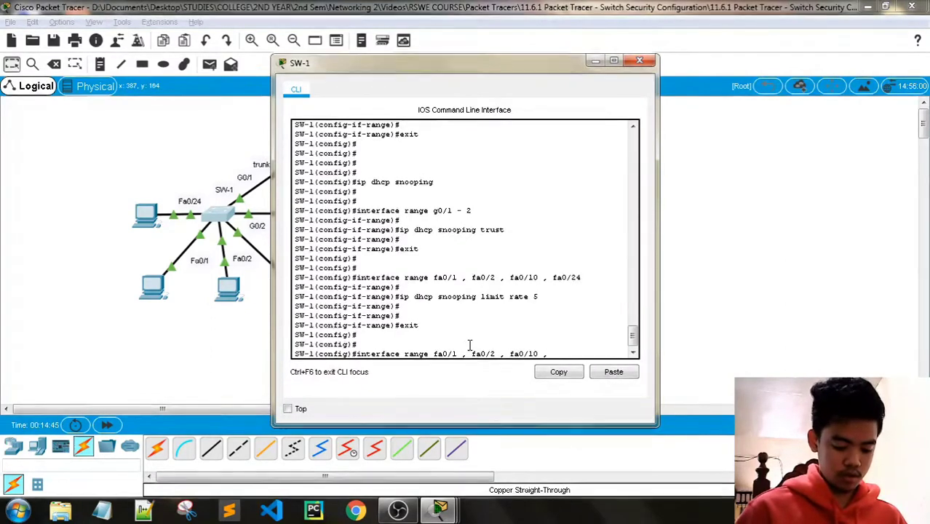
{"action": "type", "text": ",fa02"}
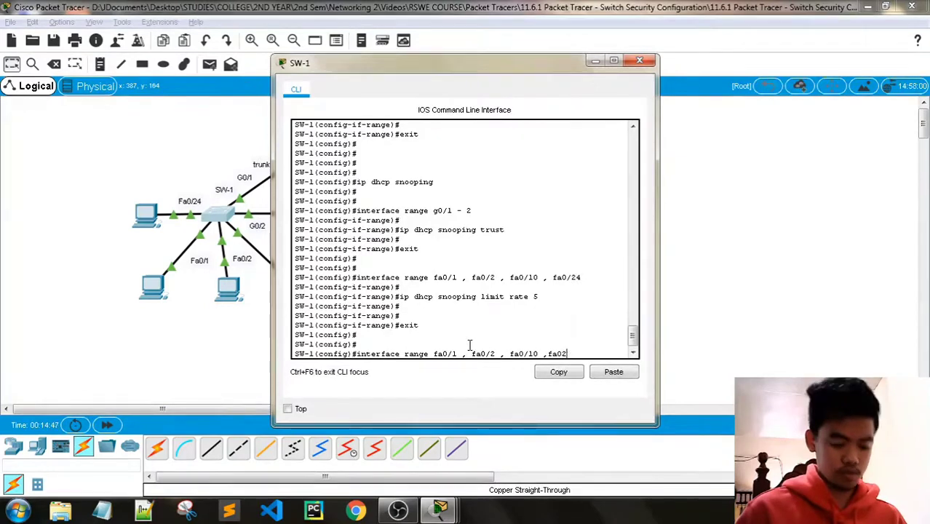
{"action": "type", "text": "4"}
{"action": "key", "text": "Return"}
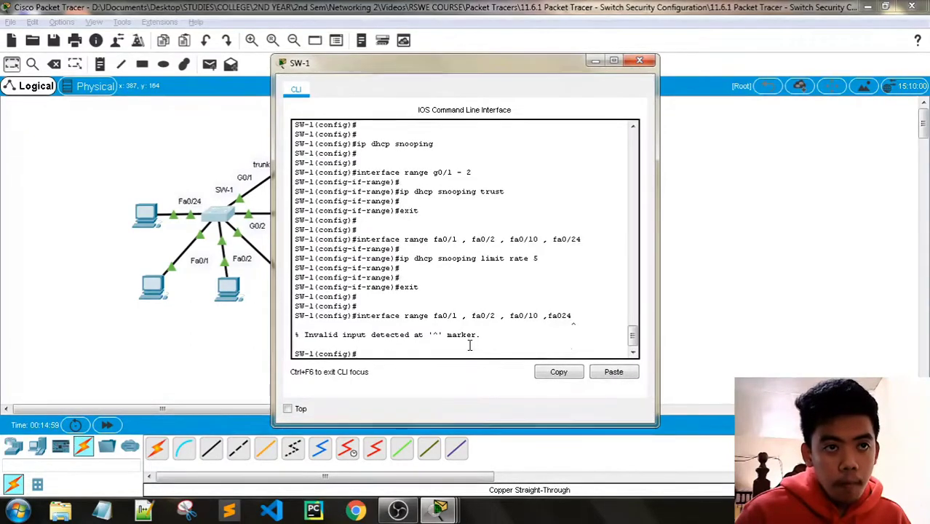
- Recall the interface range command on SW-1 and retry it with a space added before fa024
{"action": "key", "text": "Up"}
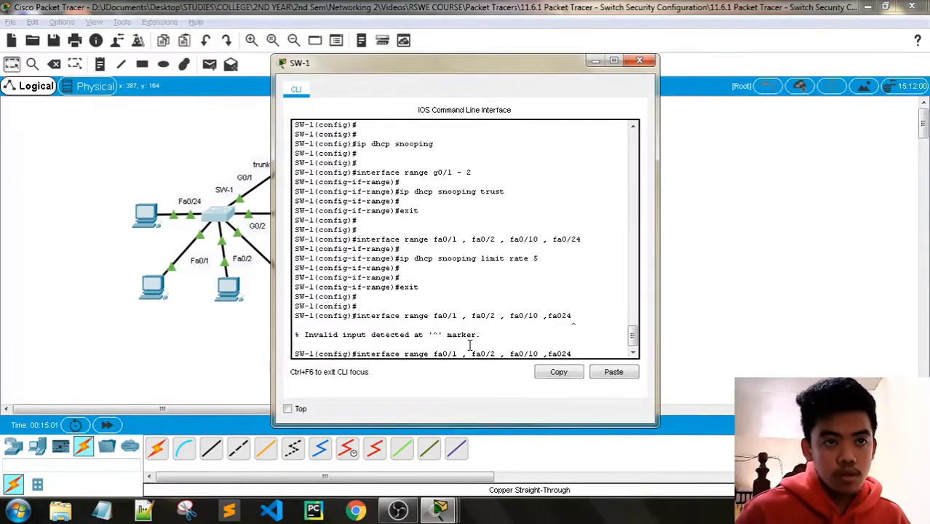
{"action": "key", "text": "Left"}
{"action": "key", "text": "Left"}
{"action": "key", "text": "Left"}
{"action": "key", "text": "Left"}
{"action": "key", "text": "Left"}
{"action": "key", "text": "Return"}
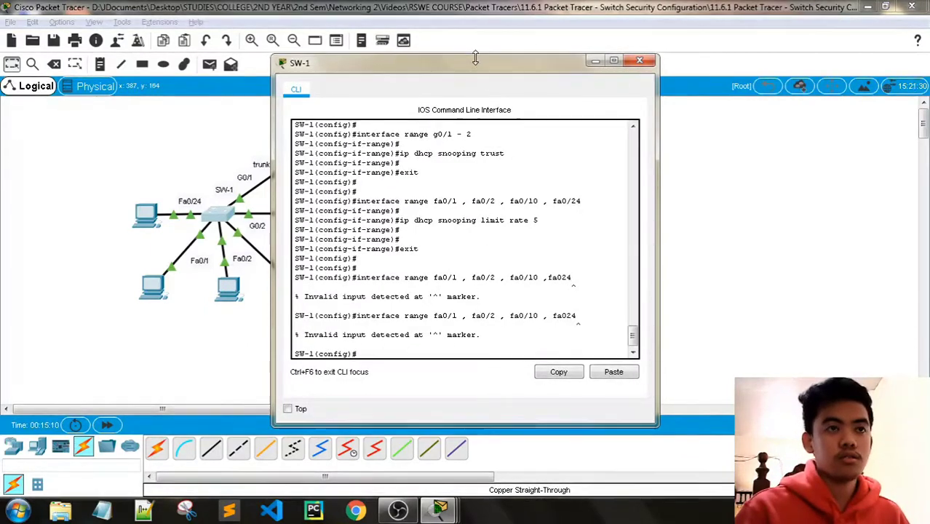
- Enter interface configuration mode for the single port fa0/1 on SW-1
{"action": "left_click_drag", "start_coordinate": [473, 64], "coordinate": [398, 60]}
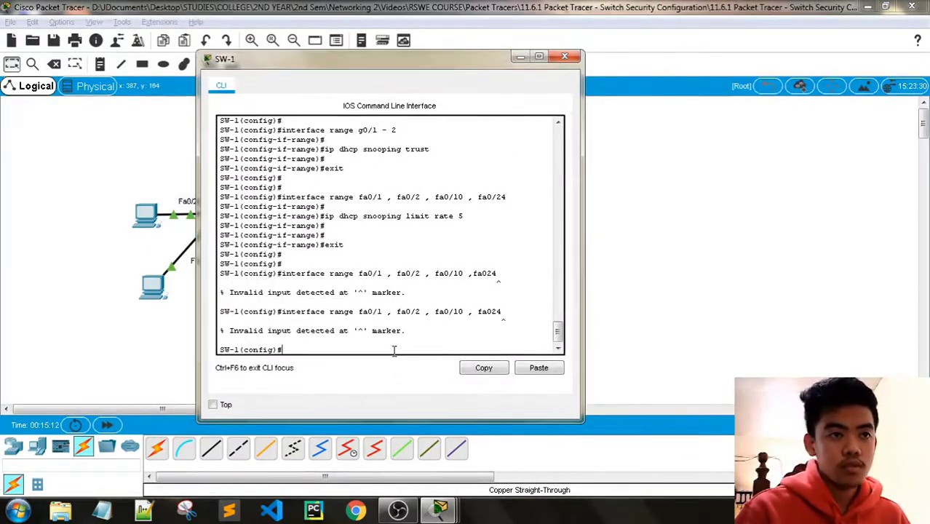
{"action": "type", "text": "inter"}
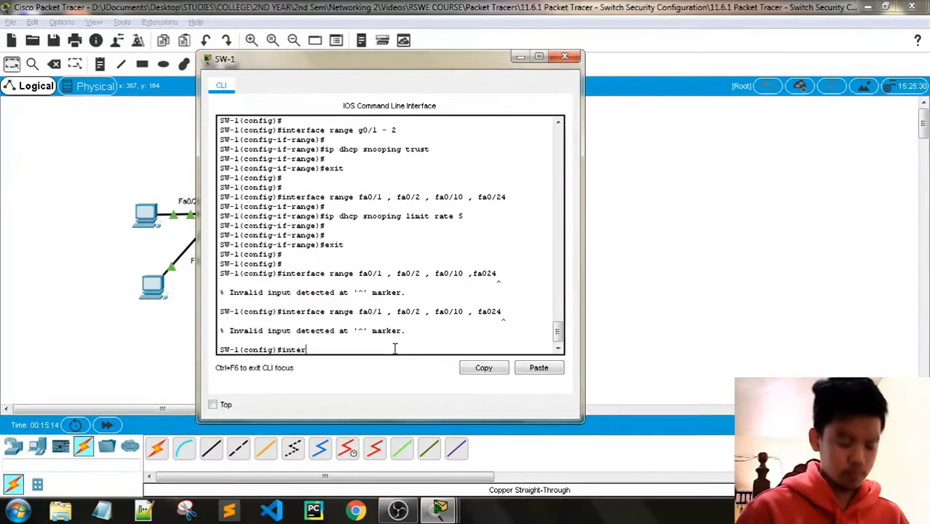
{"action": "type", "text": "face fa0/1"}
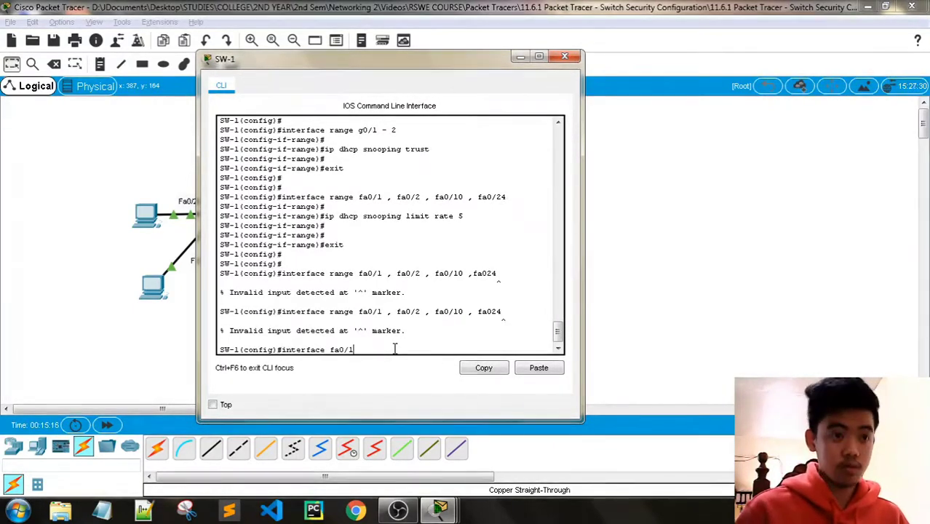
{"action": "key", "text": "Return"}
{"action": "key", "text": "Return"}
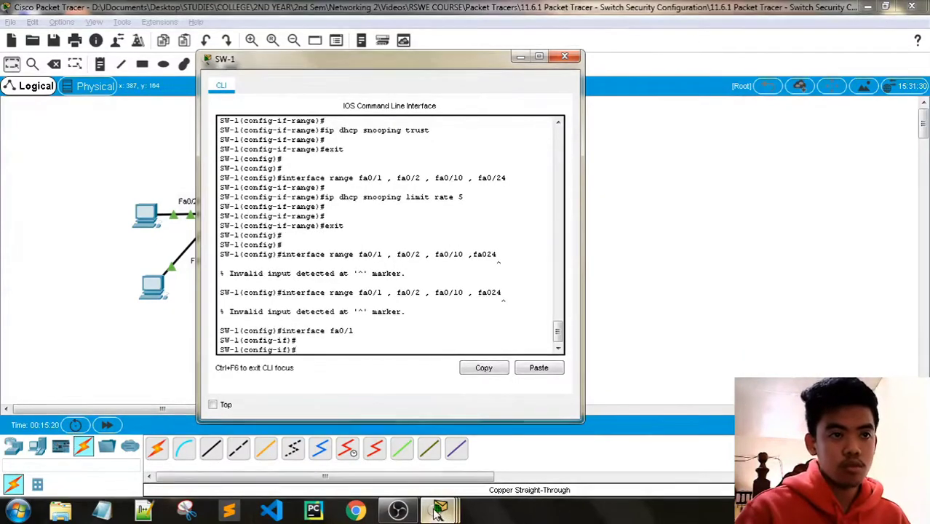
- Bring back the activity instructions and place the SW-1 window beside them to read the Step 5 PortFast and BPDU Guard tasks
{"action": "mouse_move", "coordinate": [439, 509]}
{"action": "left_click", "coordinate": [409, 446]}
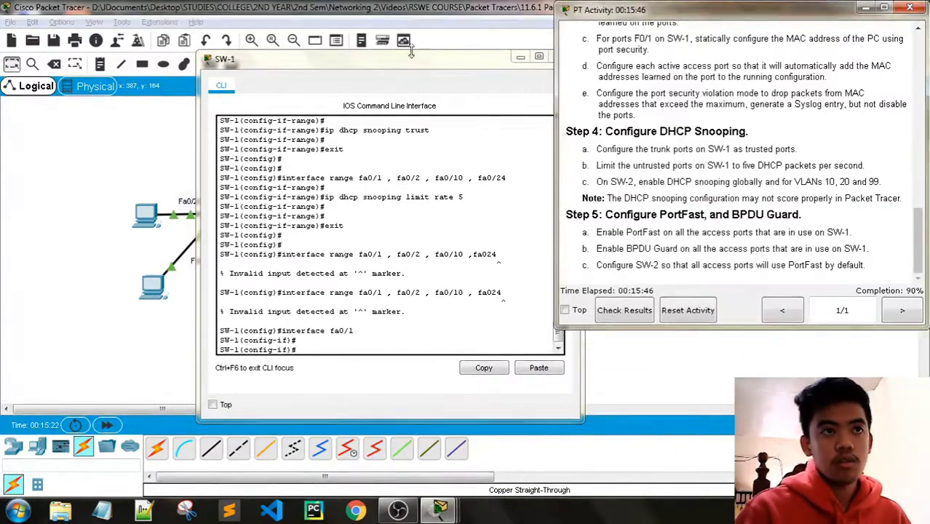
{"action": "left_click_drag", "start_coordinate": [396, 67], "coordinate": [305, 65]}
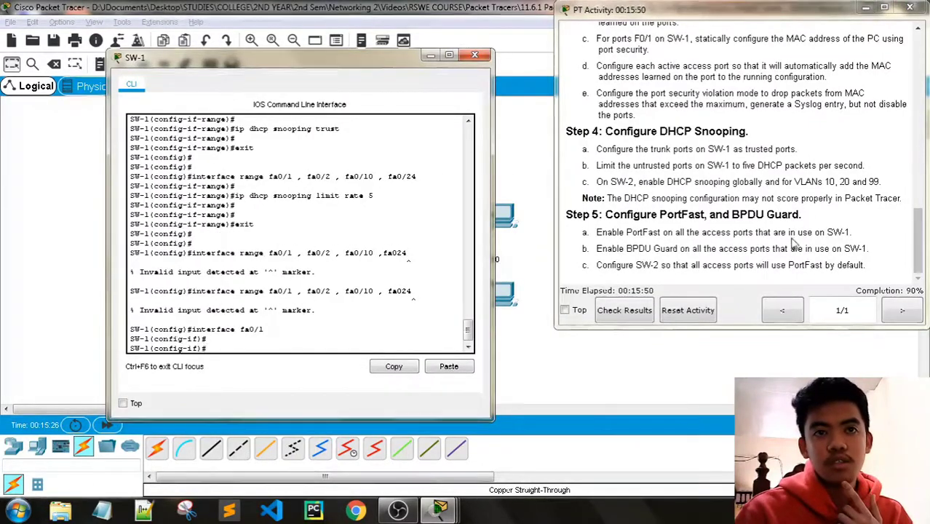
{"action": "left_click_drag", "start_coordinate": [309, 59], "coordinate": [362, 54]}
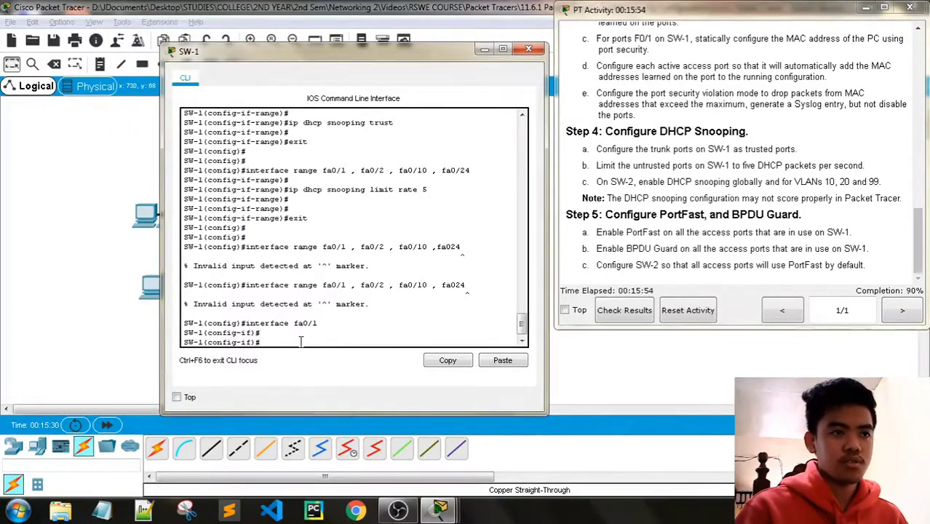
- Select ports fa0/1, fa0/2 and fa0/10 on SW-1 with the interface range command
{"action": "type", "text": "ce range"}
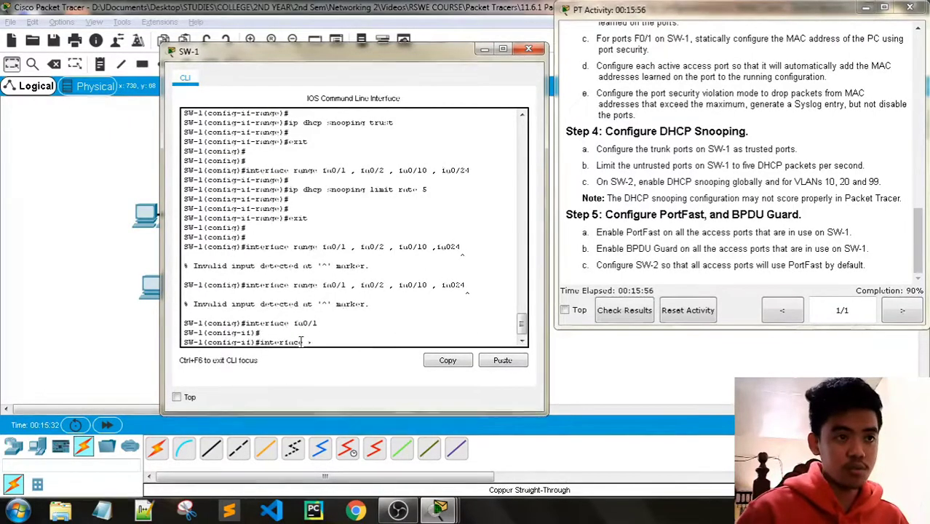
{"action": "type", "text": " fa"}
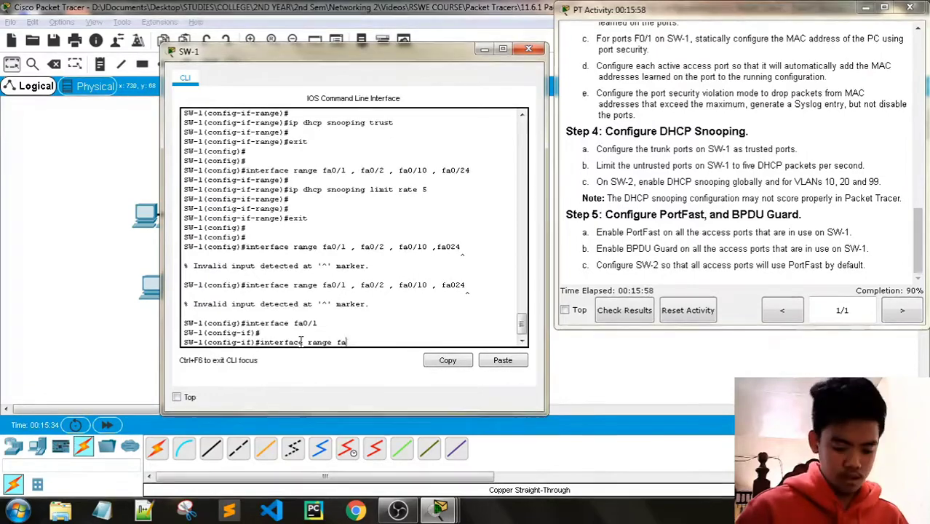
{"action": "type", "text": "0/1 ,"}
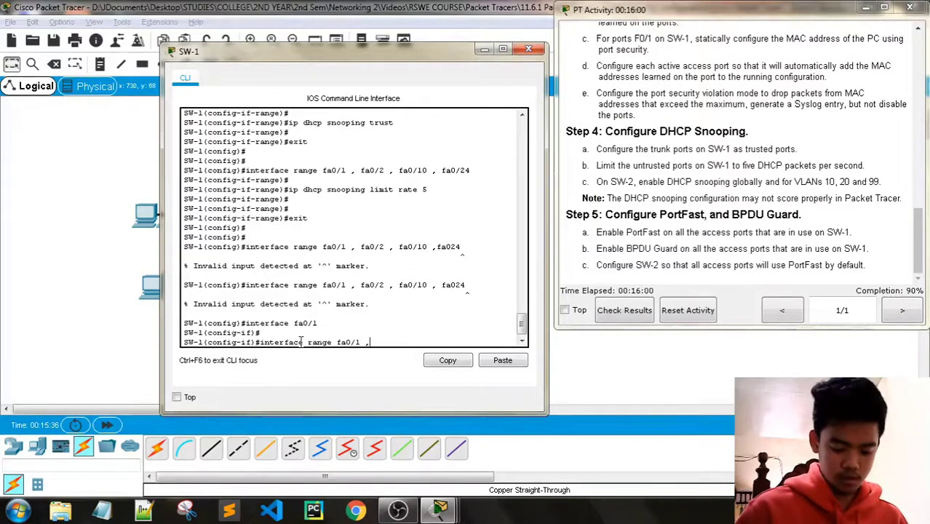
{"action": "type", "text": " fa0/2"}
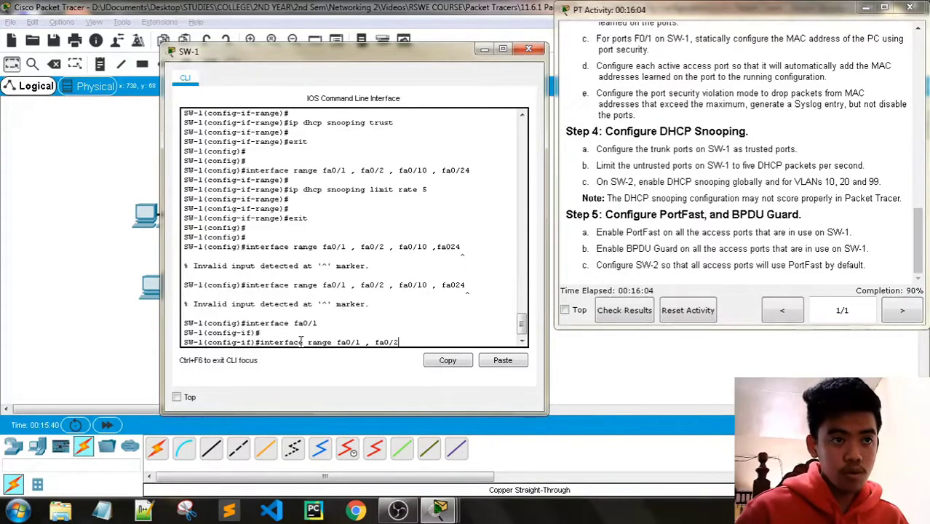
{"action": "type", "text": " , fa"}
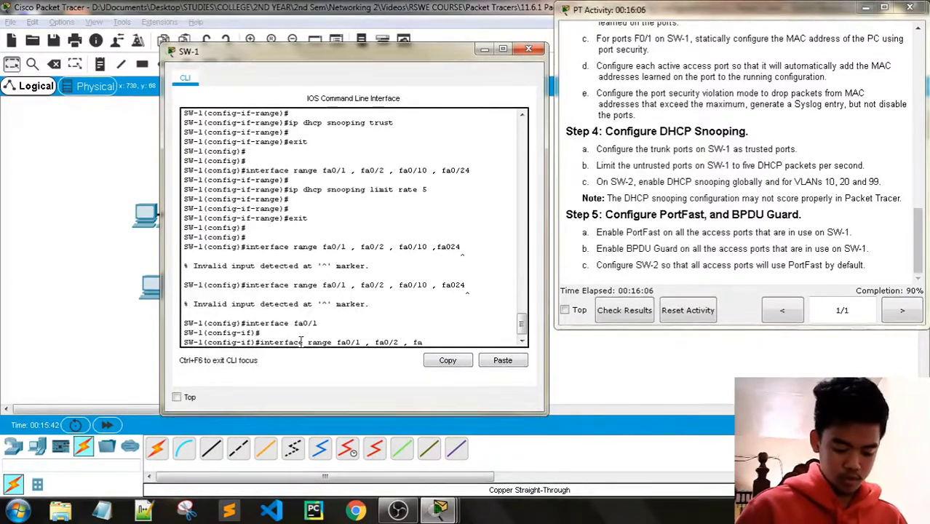
{"action": "type", "text": "0/10 fa"}
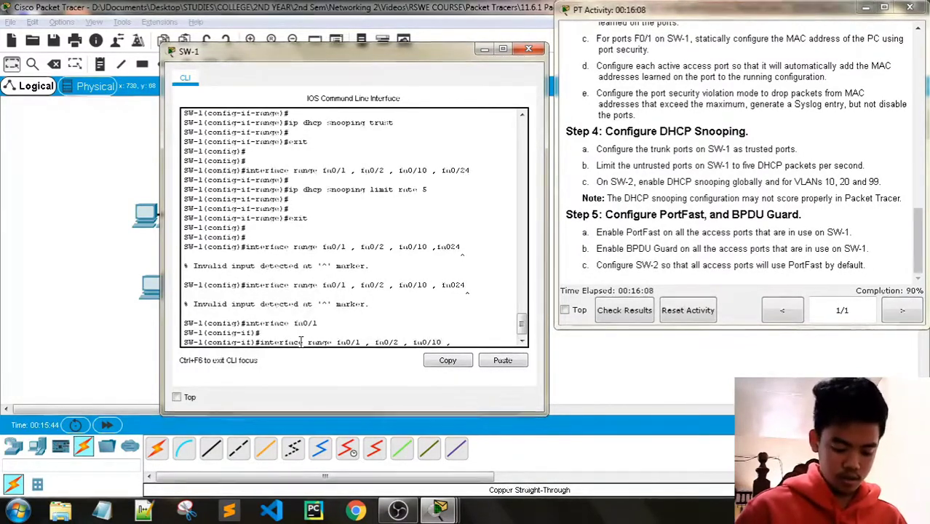
{"action": "key", "text": "BackSpace"}
{"action": "key", "text": "BackSpace"}
{"action": "key", "text": "BackSpace"}
{"action": "key", "text": "Return"}
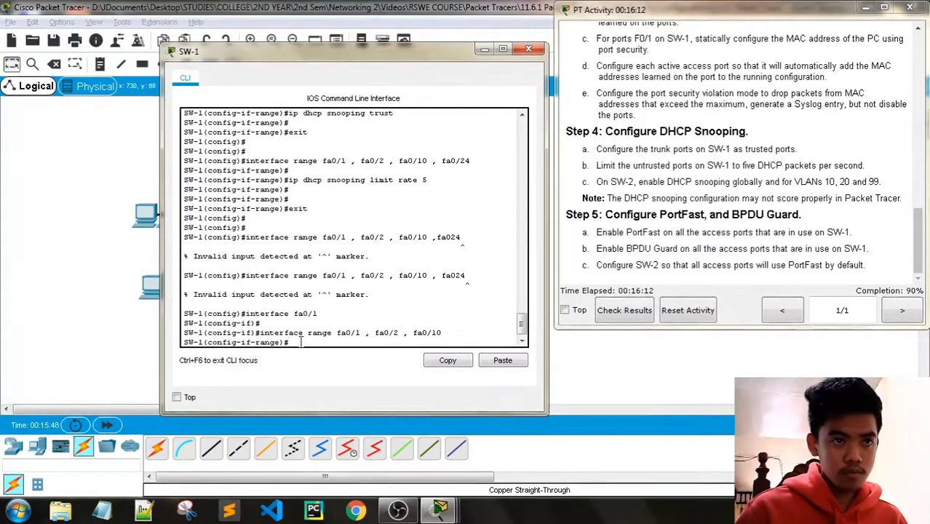
- Recall the interface range command on SW-1 and rerun it with fa0/24 added to the port list
{"action": "key", "text": "Up"}
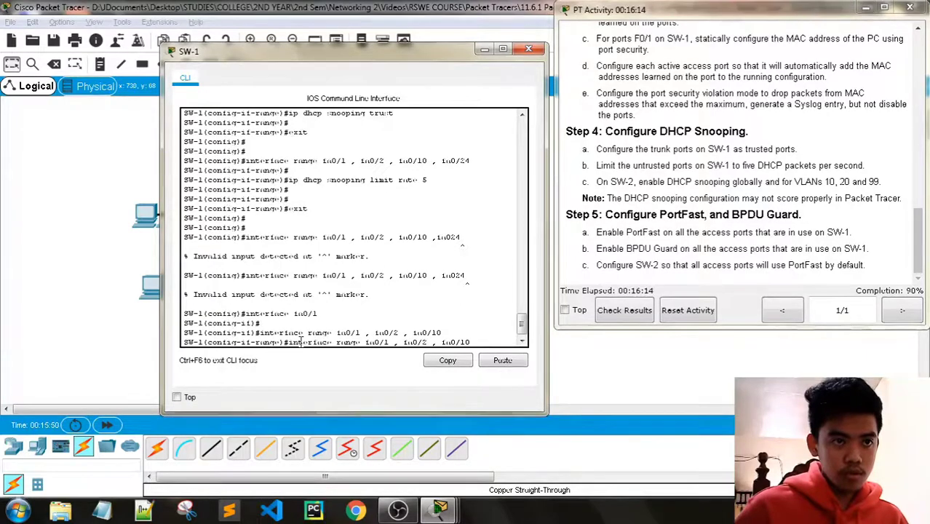
{"action": "type", "text": ", fa"}
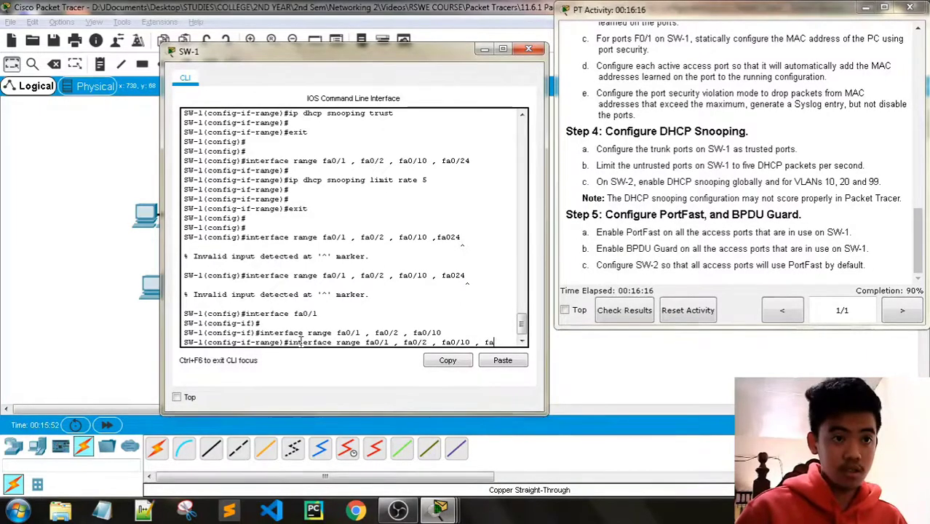
{"action": "type", "text": "0/"}
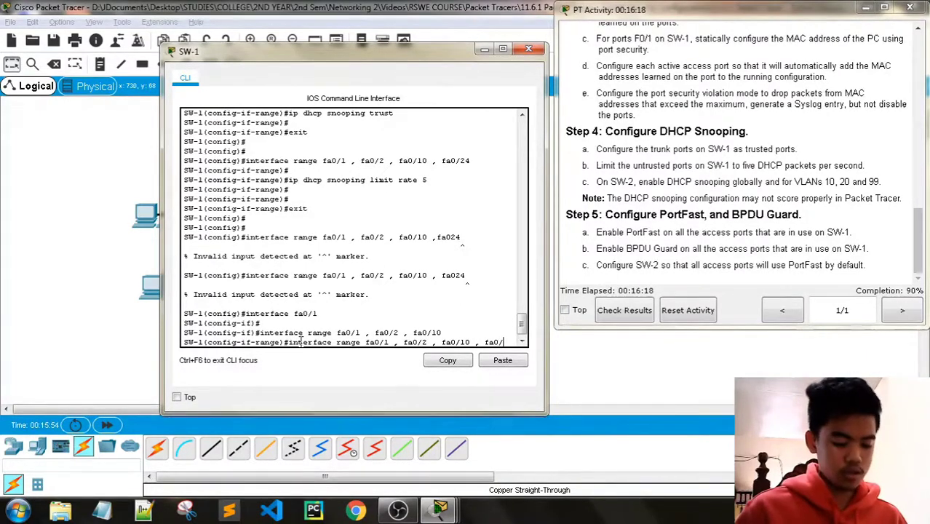
{"action": "type", "text": "24"}
{"action": "key", "text": "Return"}
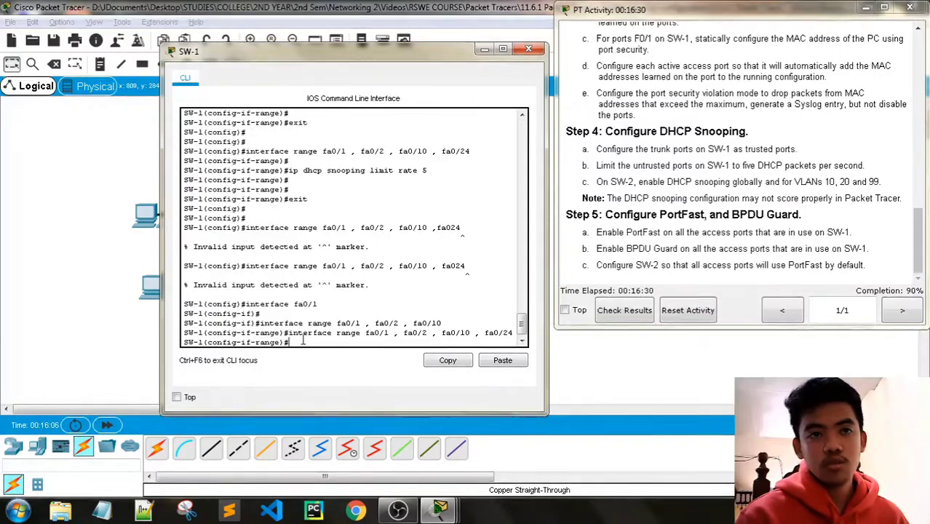
- Enable PortFast on the selected SW-1 access ports with spanning-tree portfast
{"action": "type", "text": "anning-tree "}
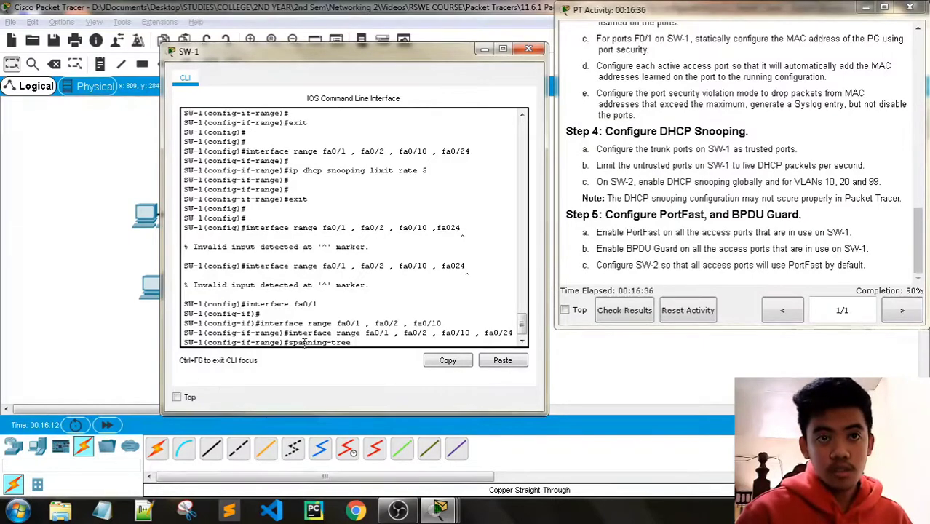
{"action": "type", "text": "portfast"}
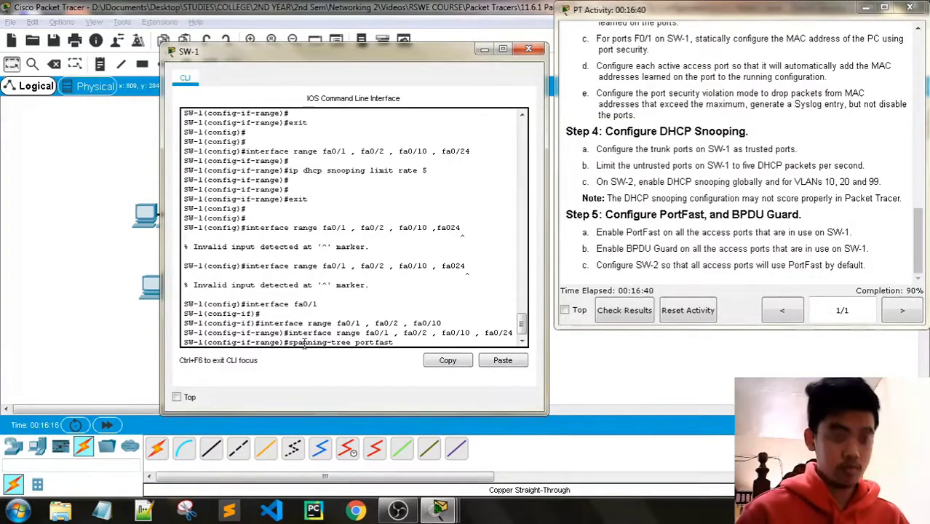
{"action": "key", "text": "Return"}
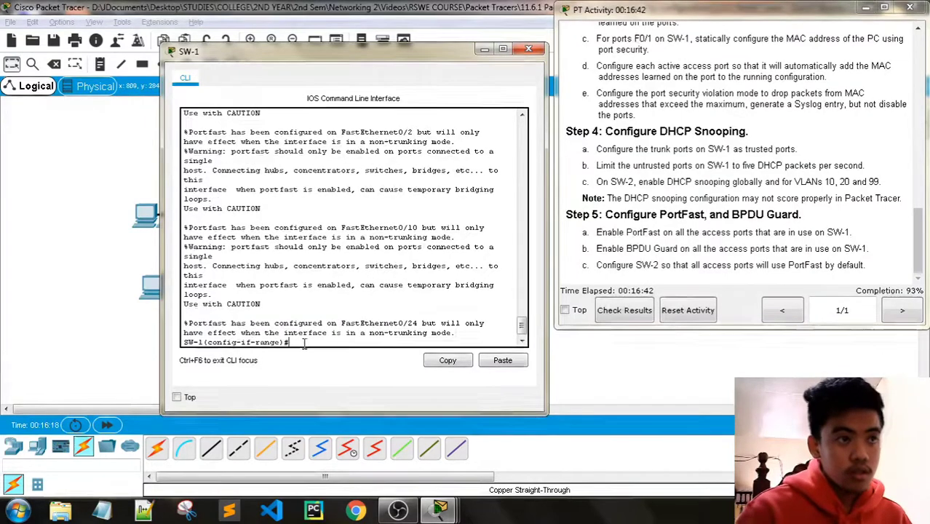
{"action": "key", "text": "Return"}
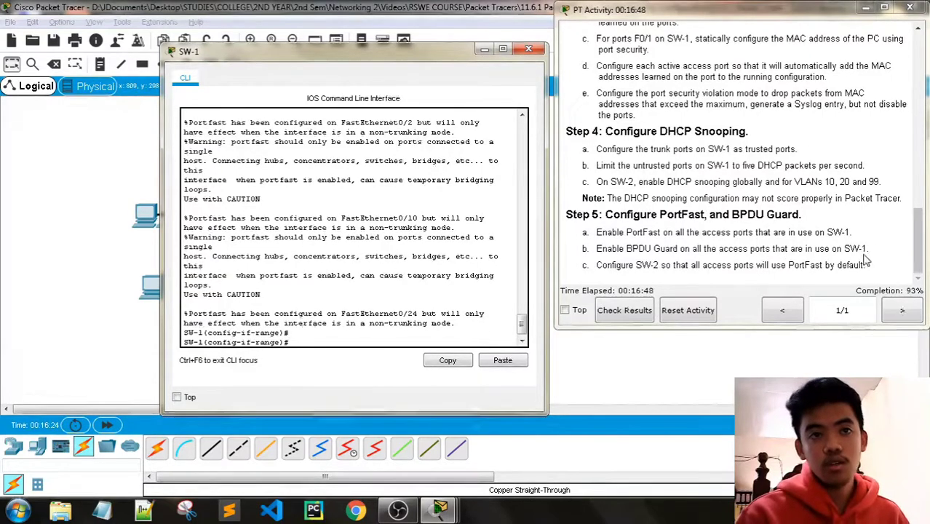
- Enable BPDU Guard on the selected SW-1 access ports with spanning-tree bpduguard enable
{"action": "type", "text": "spanning-tree portfast"}
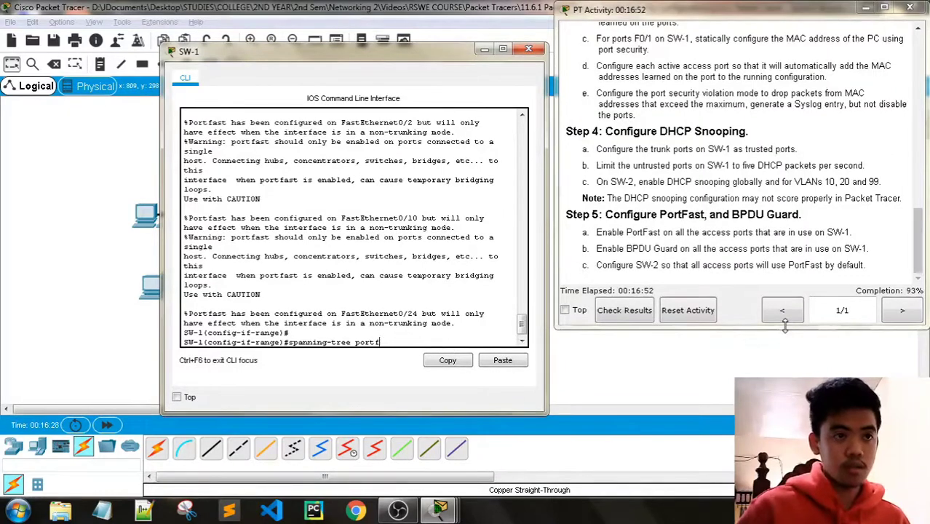
{"action": "key", "text": "BackSpace"}
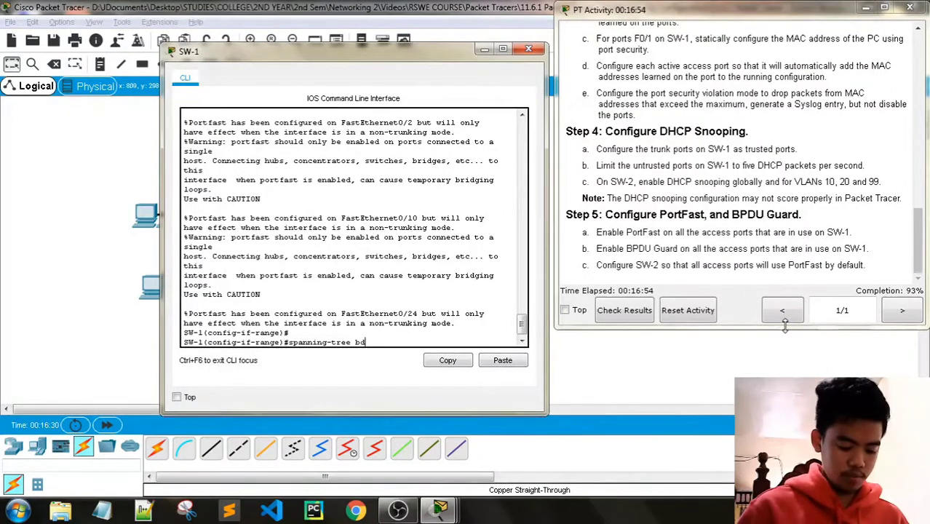
{"action": "type", "text": "rd"}
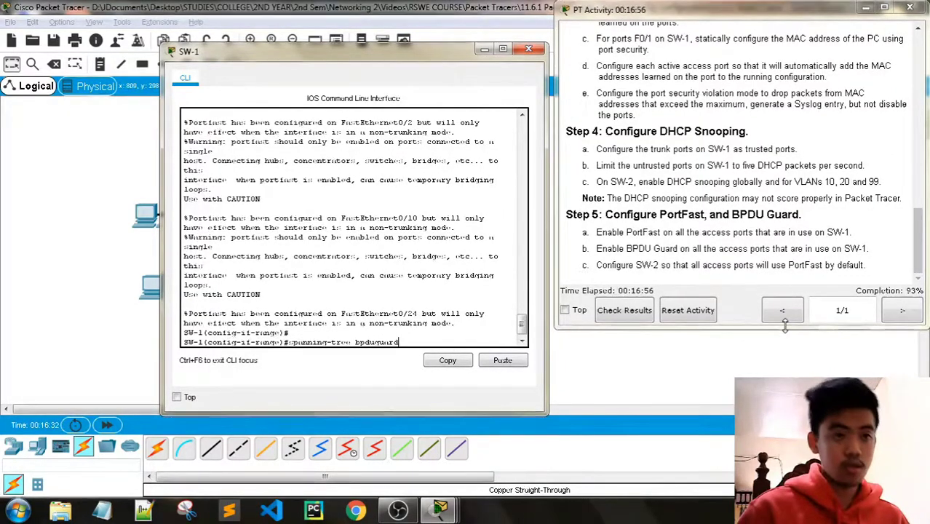
{"action": "type", "text": " enable"}
{"action": "key", "text": "Return"}
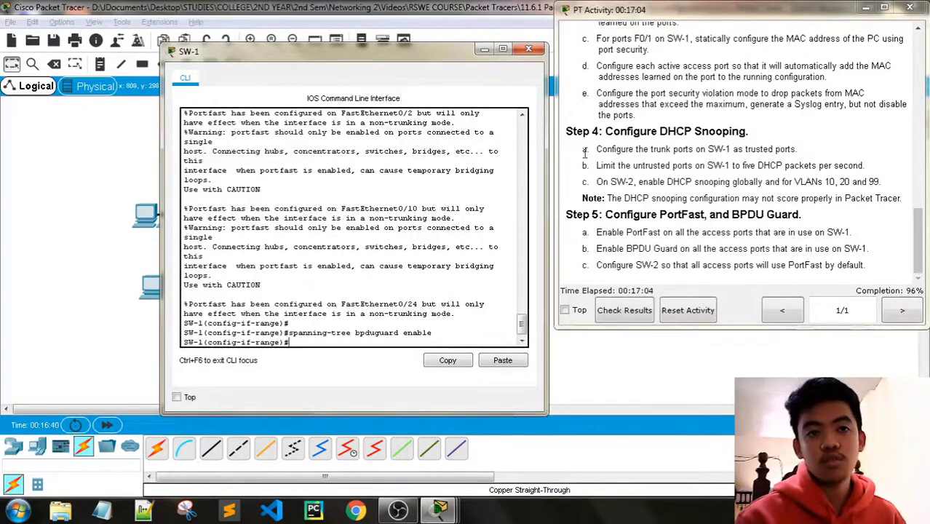
- Close the SW-1 window and open the SW-2 command line beside the activity instructions
{"action": "left_click", "coordinate": [531, 50]}
{"action": "left_click", "coordinate": [405, 224]}
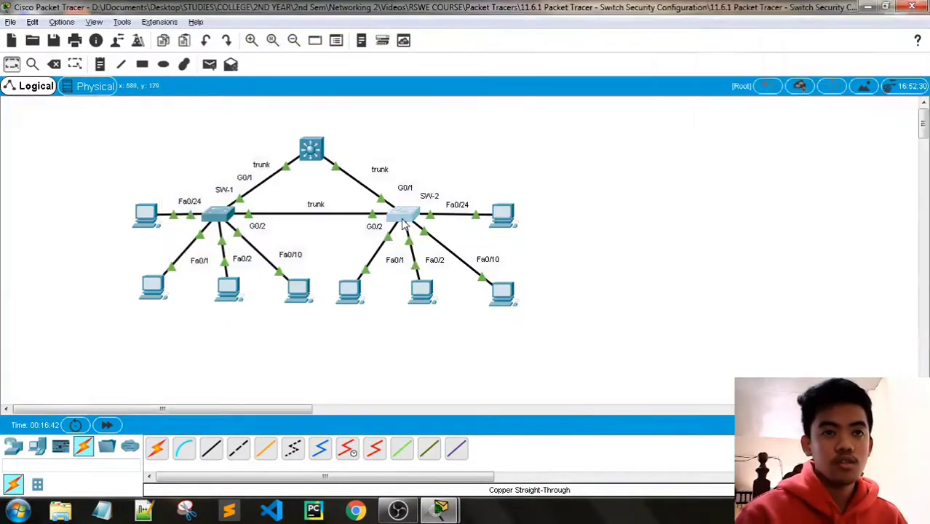
{"action": "left_click", "coordinate": [404, 224]}
{"action": "left_click_drag", "start_coordinate": [498, 69], "coordinate": [349, 69]}
{"action": "key", "text": "alt+Tab"}
{"action": "key", "text": "alt+Tab"}
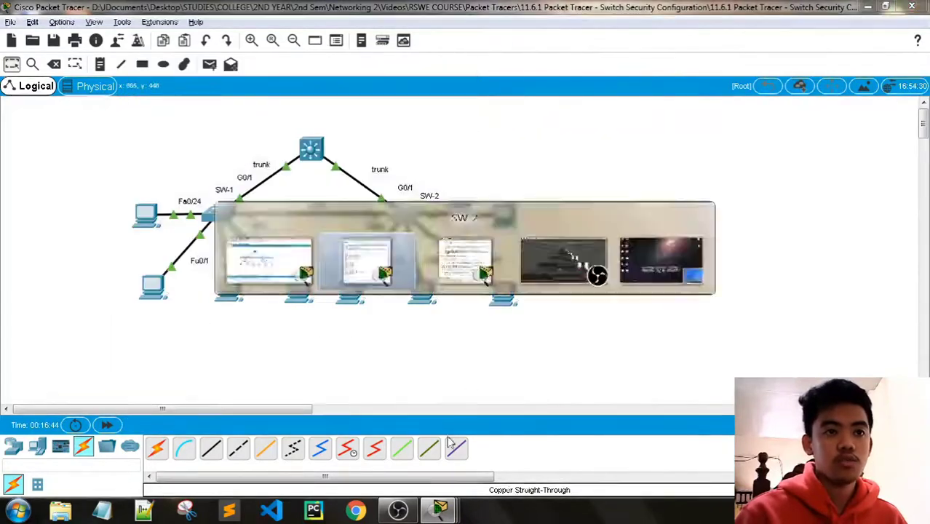
{"action": "left_click", "coordinate": [441, 510]}
{"action": "left_click", "coordinate": [424, 460]}
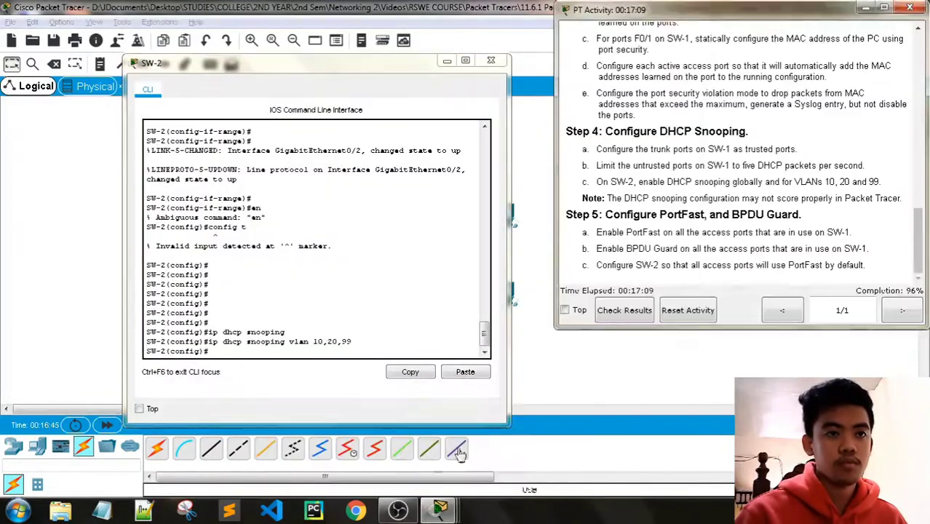
- Make PortFast the default for all access ports on SW-2 with spanning-tree portfast default
{"action": "left_click", "coordinate": [310, 350]}
{"action": "key", "text": "Return"}
{"action": "key", "text": "Return"}
{"action": "key", "text": "Return"}
{"action": "key", "text": "Return"}
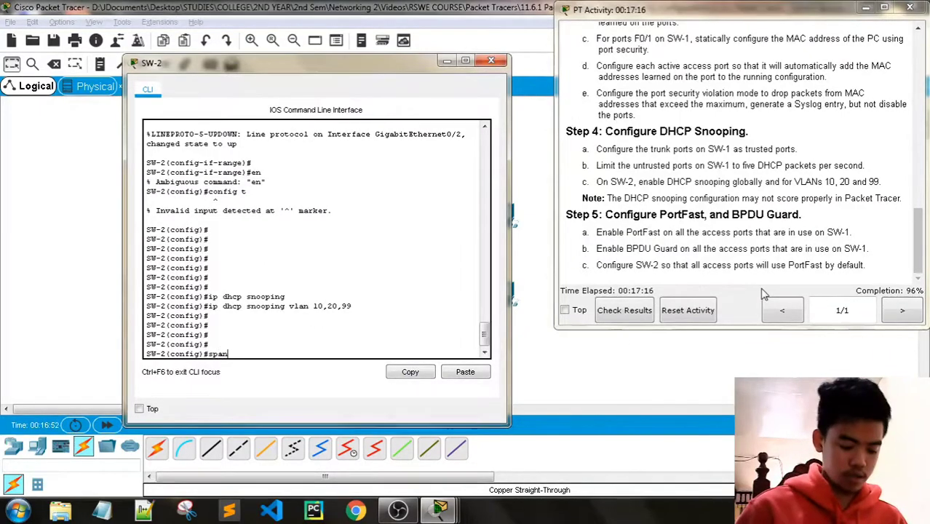
{"action": "type", "text": "spanning-tree"}
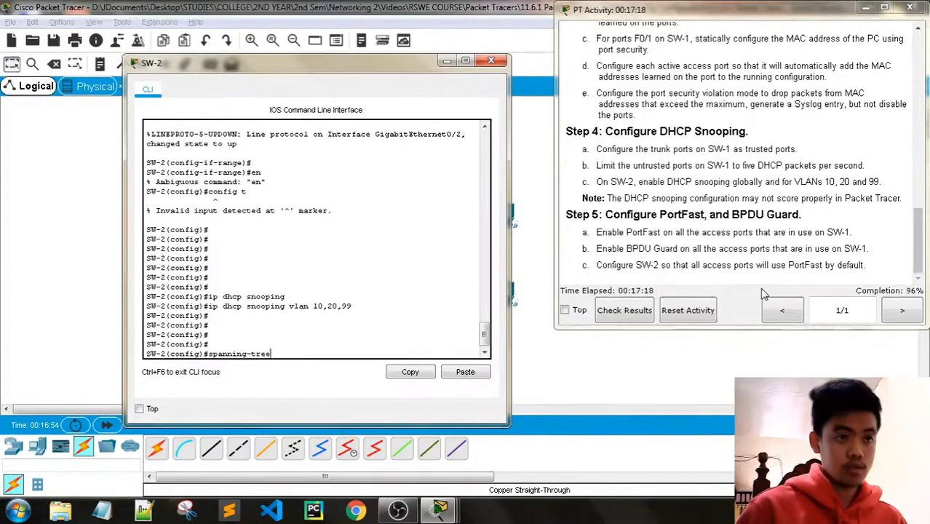
{"action": "type", "text": " portfast d"}
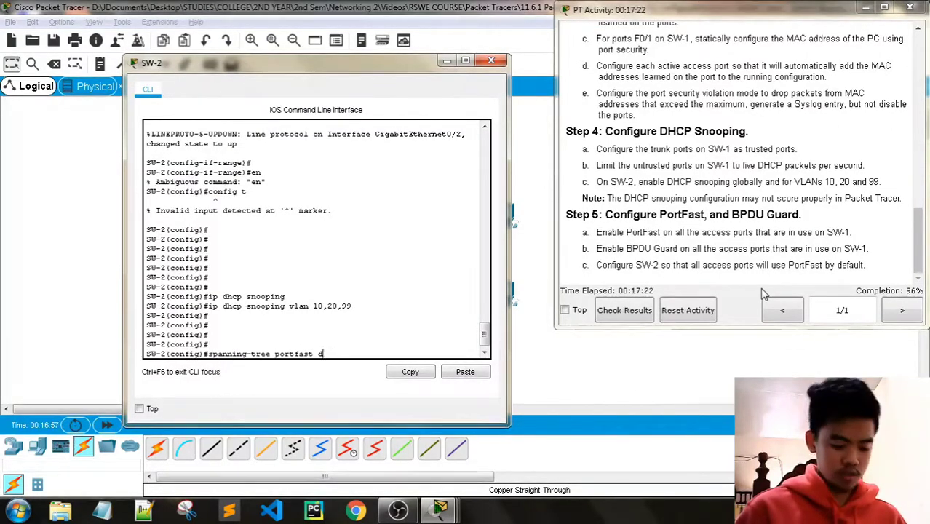
{"action": "type", "text": "efault"}
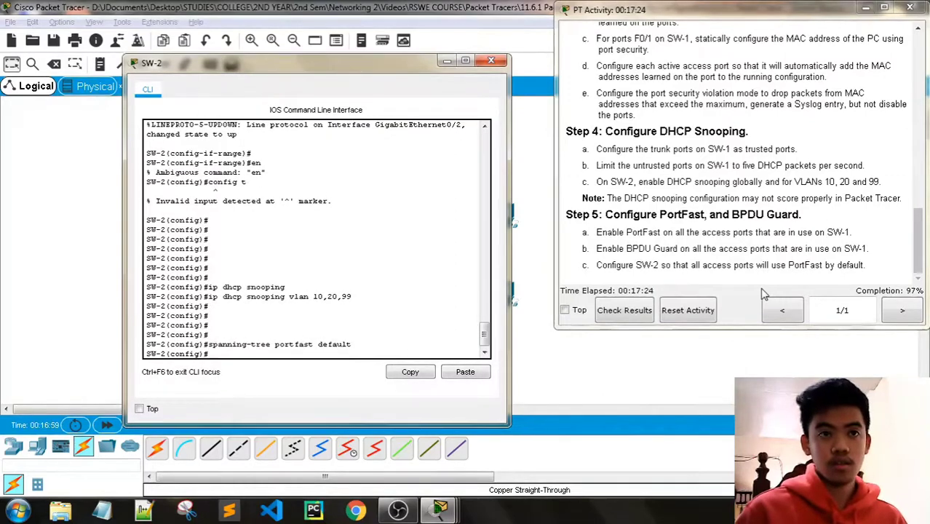
{"action": "key", "text": "Return"}
{"action": "key", "text": "Return"}
{"action": "key", "text": "Return"}
{"action": "key", "text": "Return"}
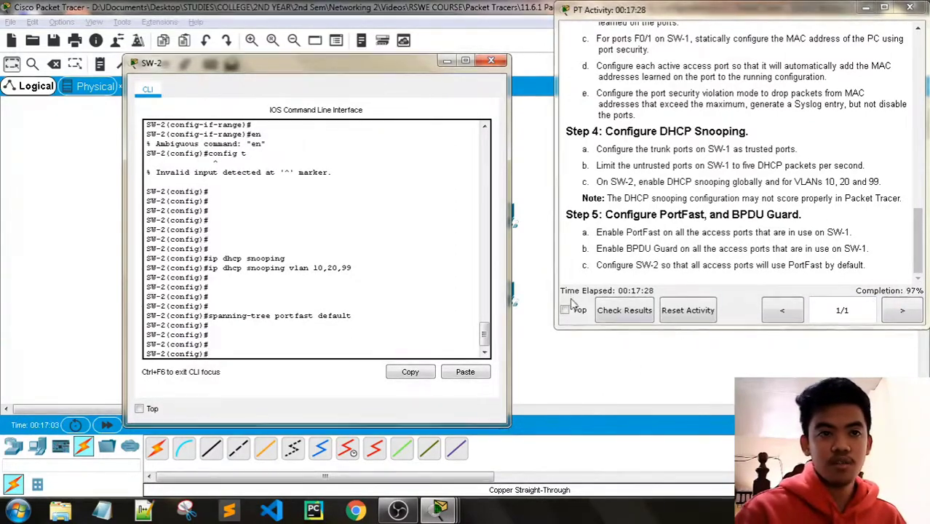
- Check the activity results and review the assessment items for any port setting marked incorrect
{"action": "left_click", "coordinate": [624, 310]}
{"action": "left_click", "coordinate": [447, 61]}
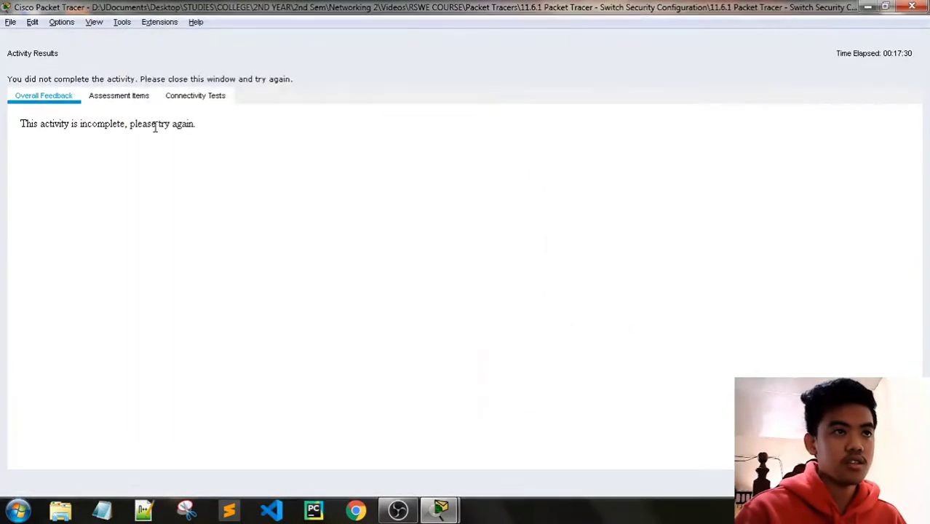
{"action": "left_click", "coordinate": [119, 95]}
{"action": "scroll", "coordinate": [227, 254], "scroll_direction": "down", "scroll_amount": 1}
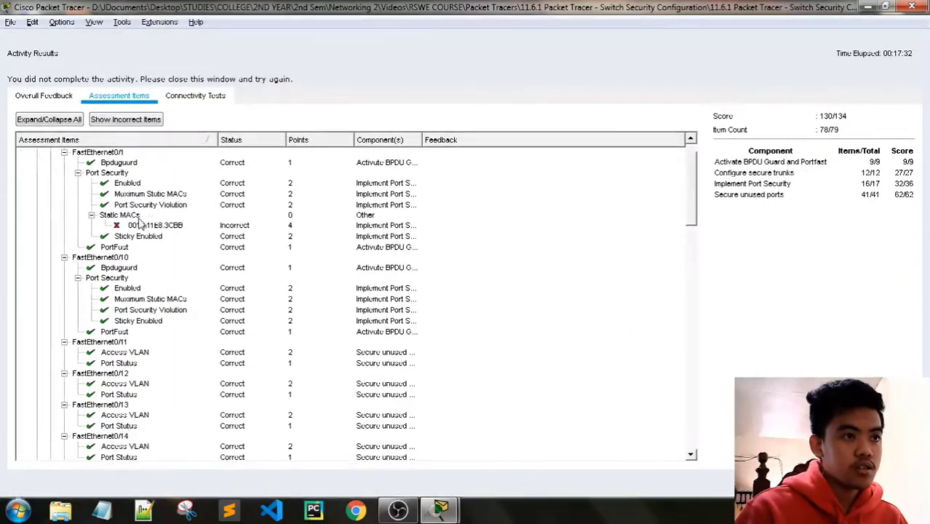
{"action": "scroll", "coordinate": [166, 227], "scroll_direction": "down", "scroll_amount": 15}
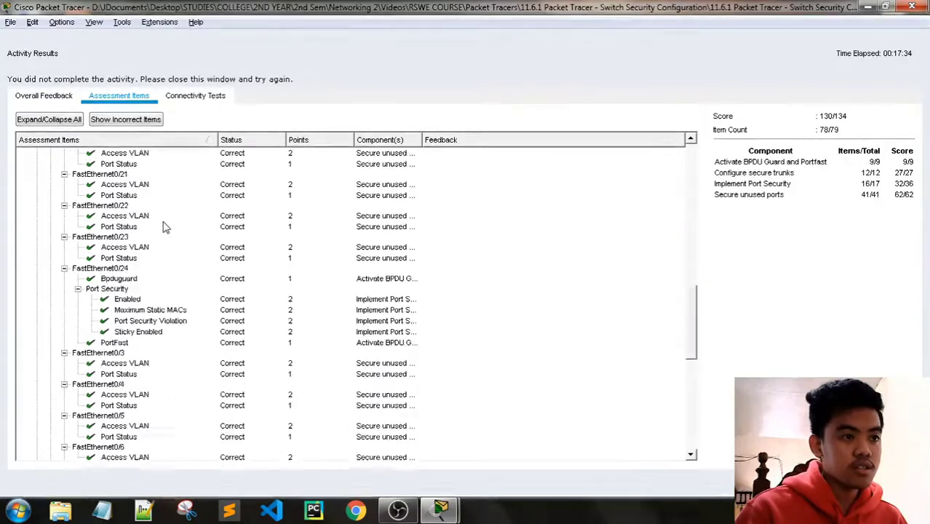
{"action": "scroll", "coordinate": [166, 227], "scroll_direction": "up", "scroll_amount": 15}
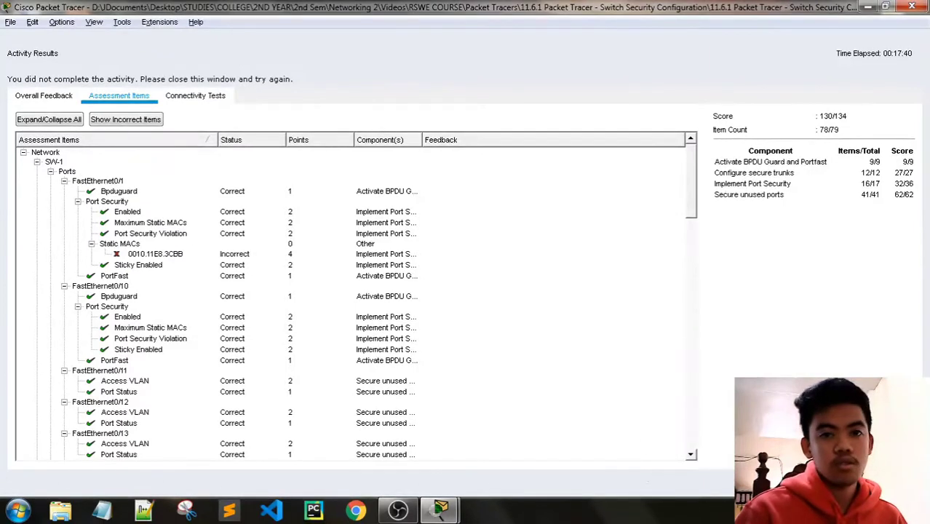
- Close the results, open the Command Prompt on PC1 and select the FastEthernet0 physical address in the ipconfig /all output
{"action": "left_click", "coordinate": [892, 481]}
{"action": "left_click_drag", "start_coordinate": [530, 93], "coordinate": [810, 22]}
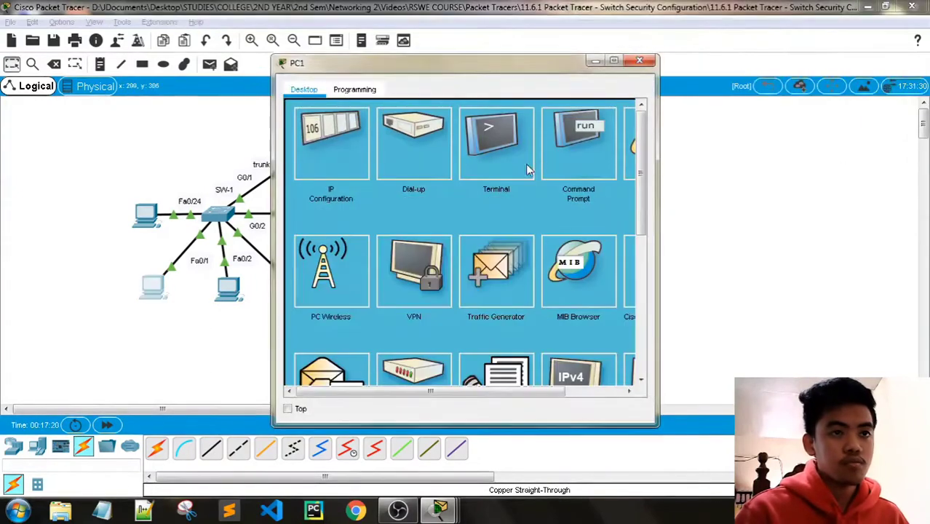
{"action": "left_click", "coordinate": [553, 153]}
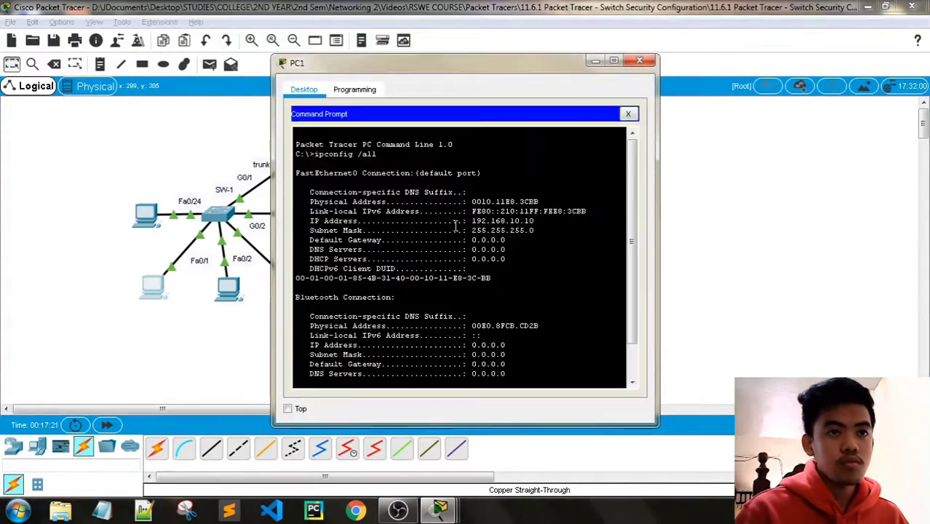
{"action": "scroll", "coordinate": [469, 255], "scroll_direction": "down", "scroll_amount": 2}
{"action": "scroll", "coordinate": [535, 291], "scroll_direction": "up", "scroll_amount": 2}
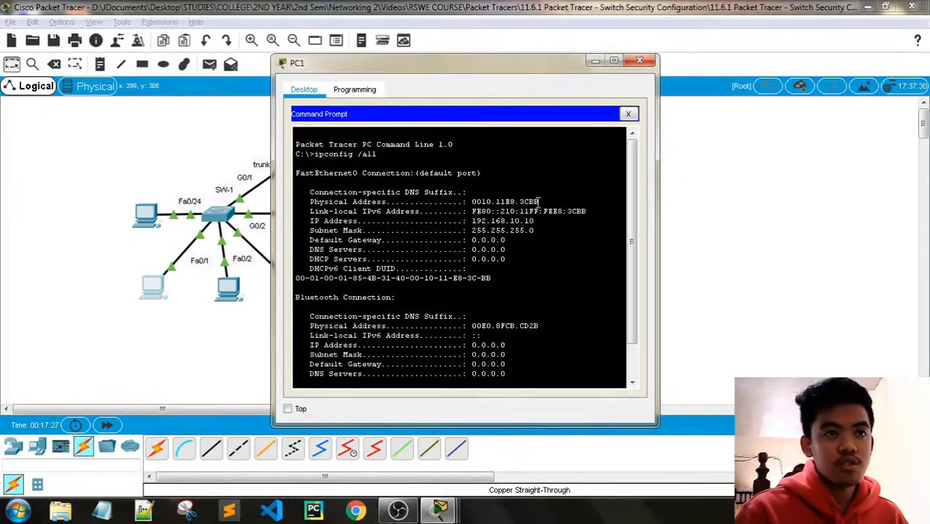
{"action": "left_click_drag", "start_coordinate": [540, 201], "coordinate": [476, 200]}
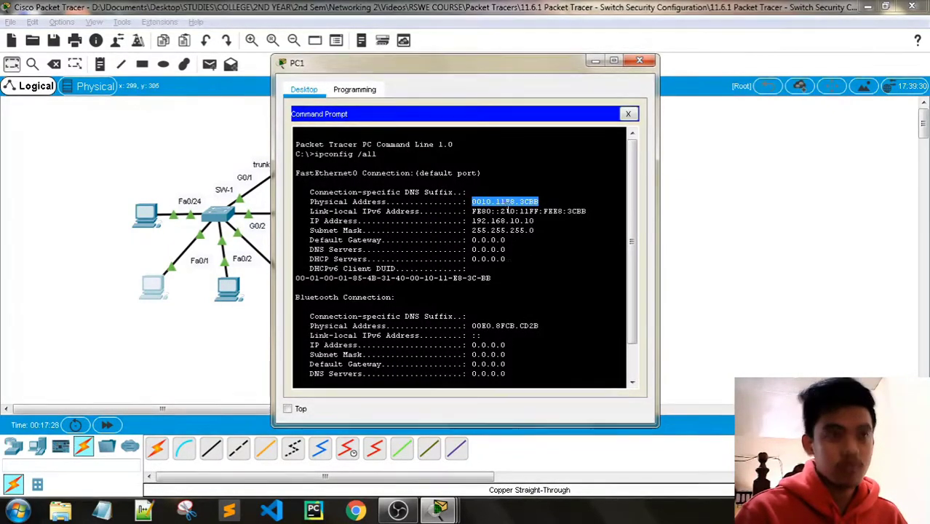
- Copy the FastEthernet0 physical address from PC1's ipconfig /all output and close the PC1 window
{"action": "key", "text": "ctrl+c"}
{"action": "scroll", "coordinate": [521, 207], "scroll_direction": "up", "scroll_amount": 2}
{"action": "left_click_drag", "start_coordinate": [541, 201], "coordinate": [474, 201]}
{"action": "right_click", "coordinate": [473, 203]}
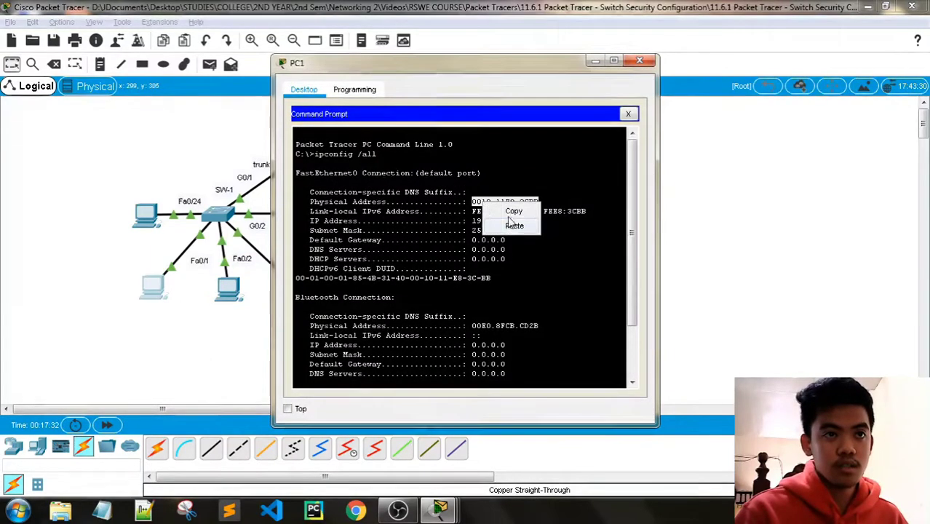
{"action": "left_click", "coordinate": [512, 210]}
{"action": "left_click", "coordinate": [640, 60]}
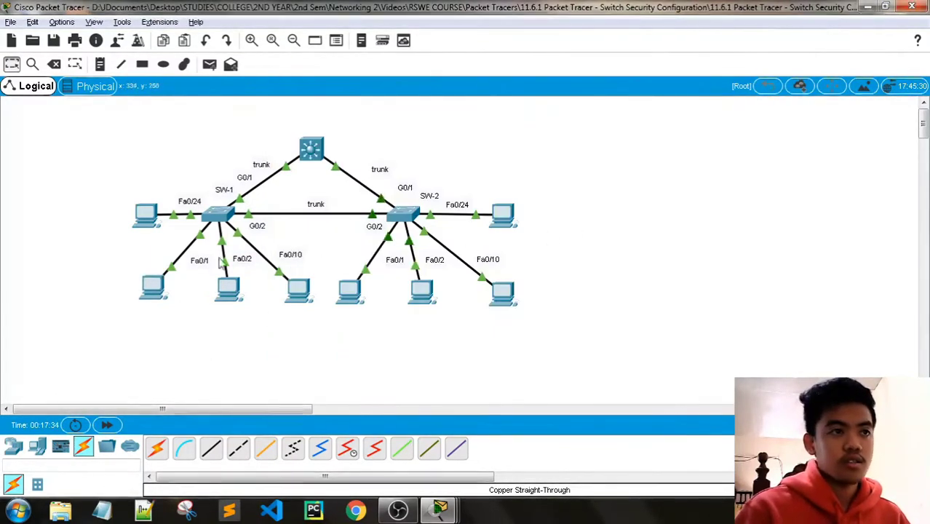
- Open the SW-1 command line, exit the interface range configuration and enter configuration for interface fa0/1
{"action": "left_click", "coordinate": [217, 213]}
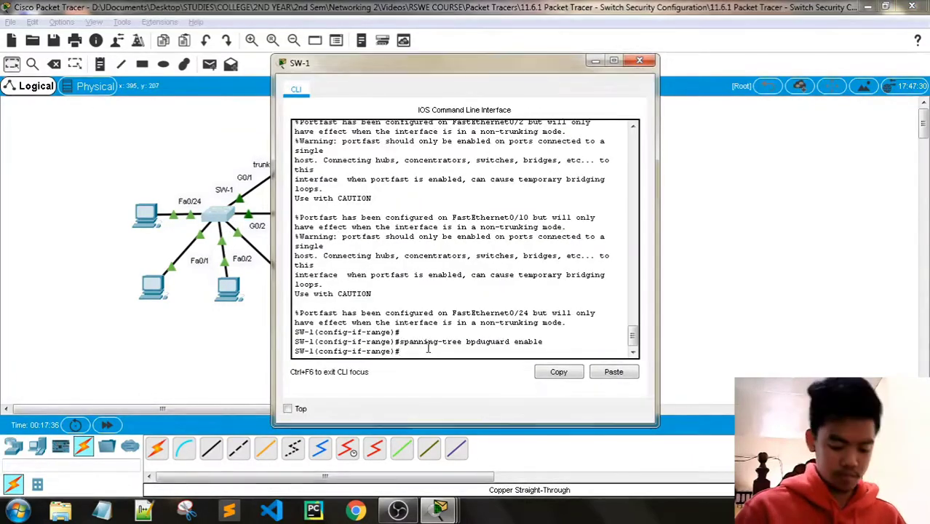
{"action": "key", "text": "Return"}
{"action": "type", "text": "exit"}
{"action": "key", "text": "Return"}
{"action": "key", "text": "Return"}
{"action": "key", "text": "Return"}
{"action": "key", "text": "Return"}
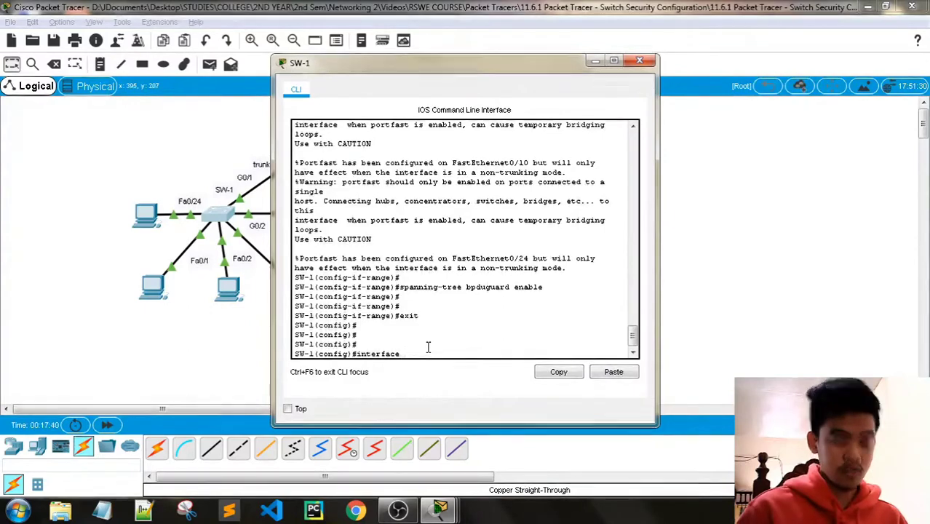
{"action": "type", "text": "fa0/1"}
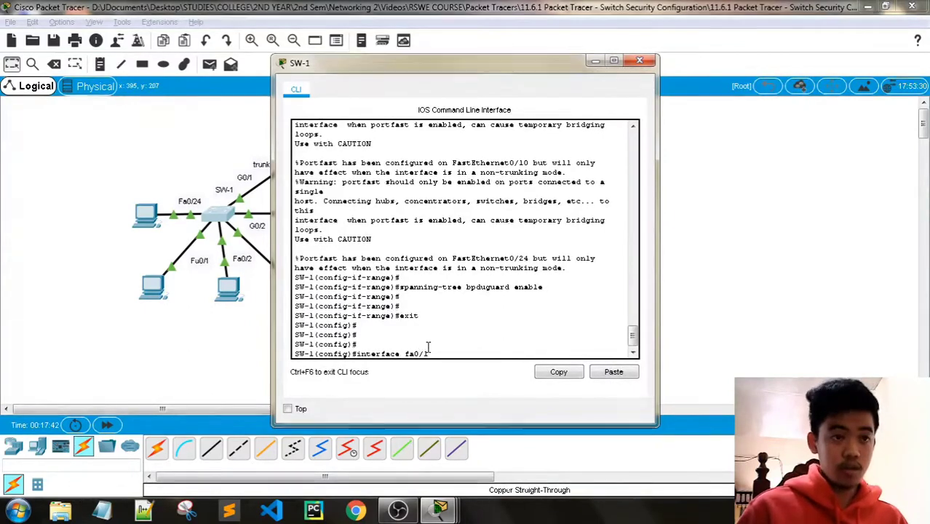
{"action": "key", "text": "Return"}
{"action": "key", "text": "Return"}
{"action": "key", "text": "Return"}
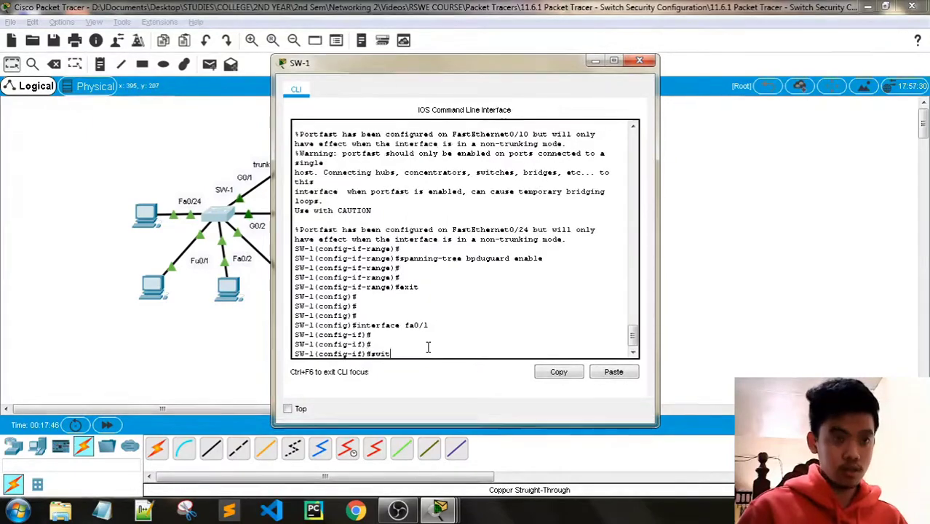
- Set SW-1 port fa0/1 to access mode with switchport mode access, correcting any misspelling in the command
{"action": "type", "text": "swithport mode access"}
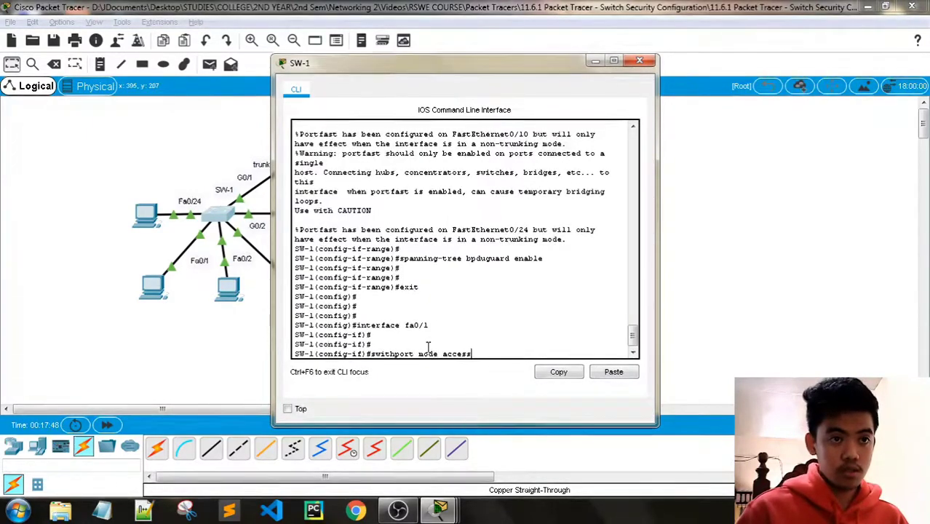
{"action": "key", "text": "Return"}
{"action": "key", "text": "Up"}
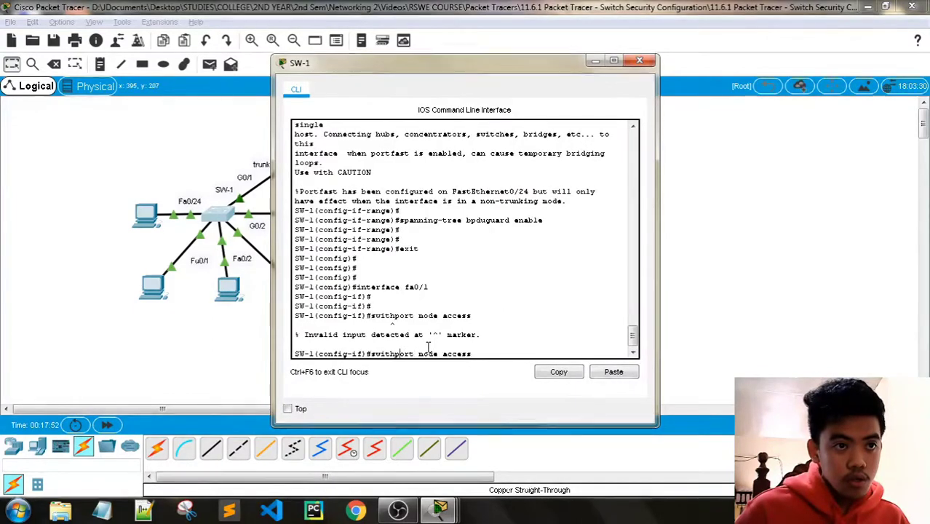
- Statically assign PC1's copied MAC address to fa0/1 with switchport port-security mac-address 0010.11E8.3CBB
{"action": "type", "text": "s"}
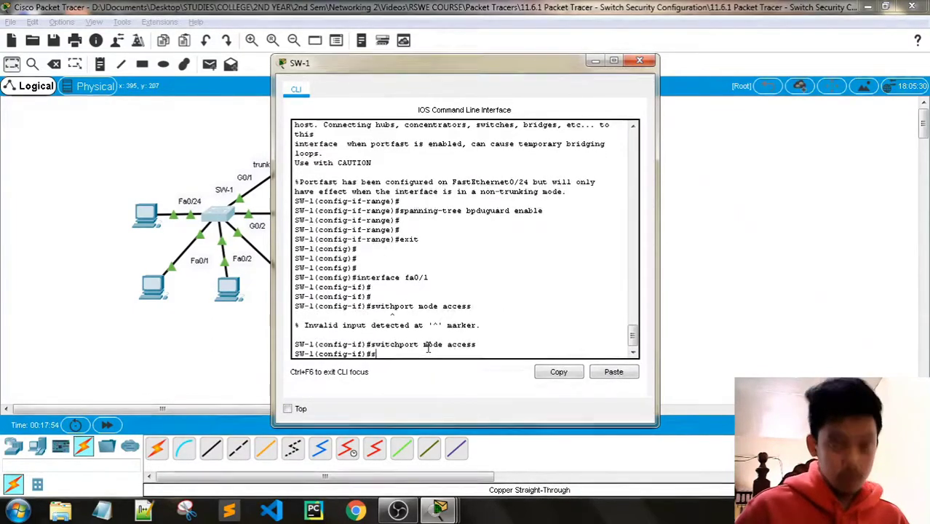
{"action": "type", "text": "witchport"}
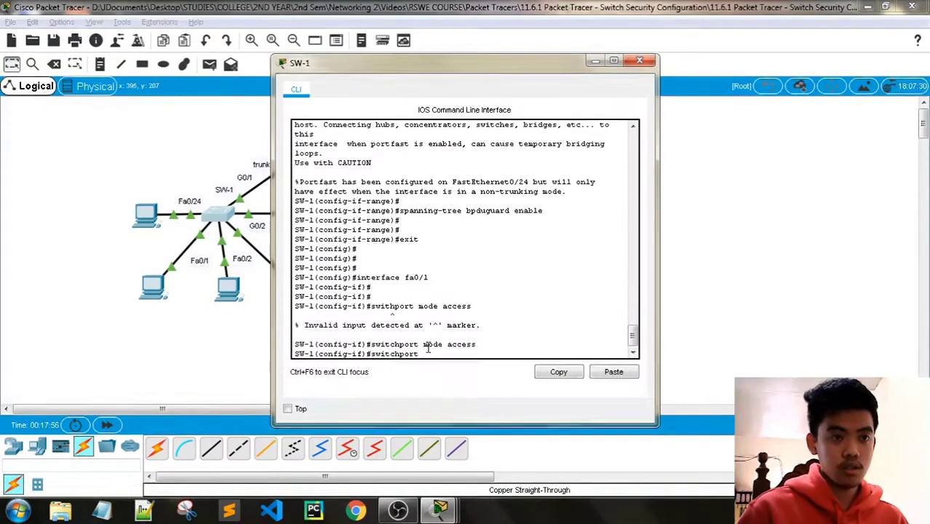
{"action": "type", "text": " port-securit"}
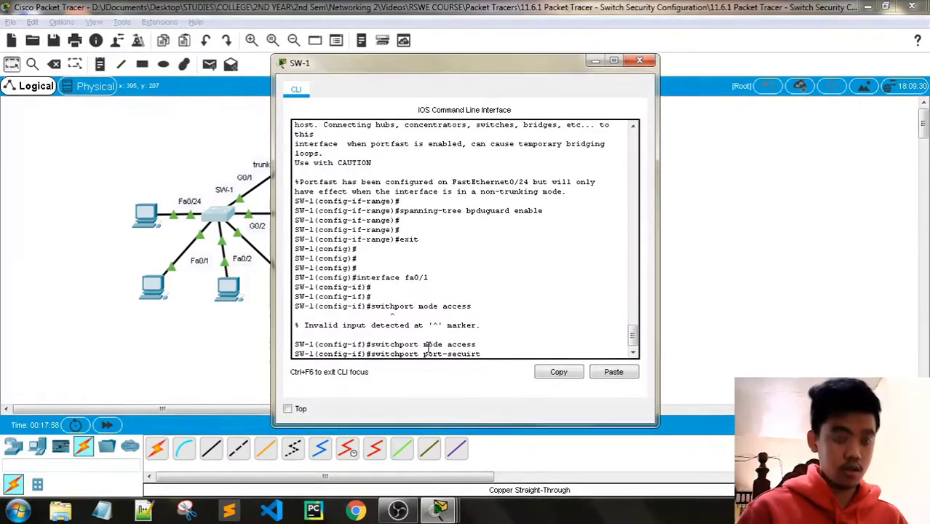
{"action": "type", "text": "rity mac"}
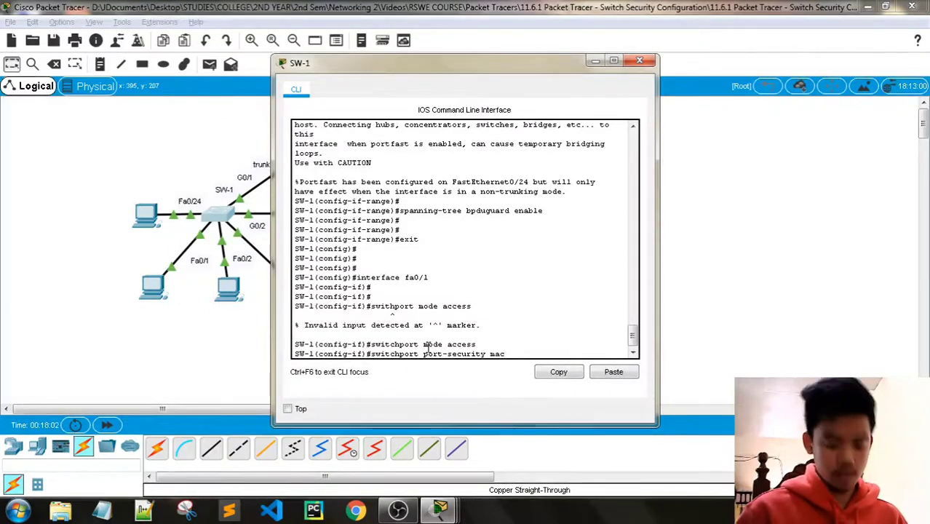
{"action": "type", "text": "-address"}
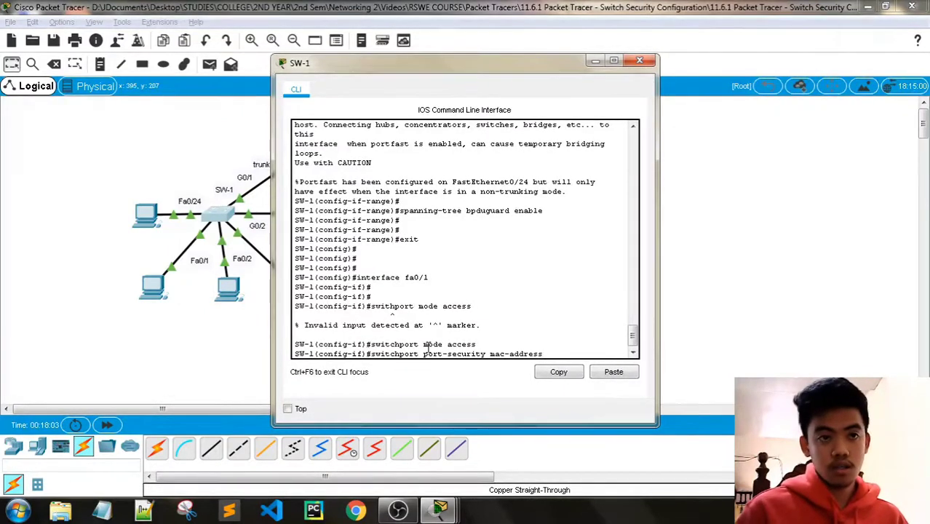
{"action": "key", "text": "ctrl+v"}
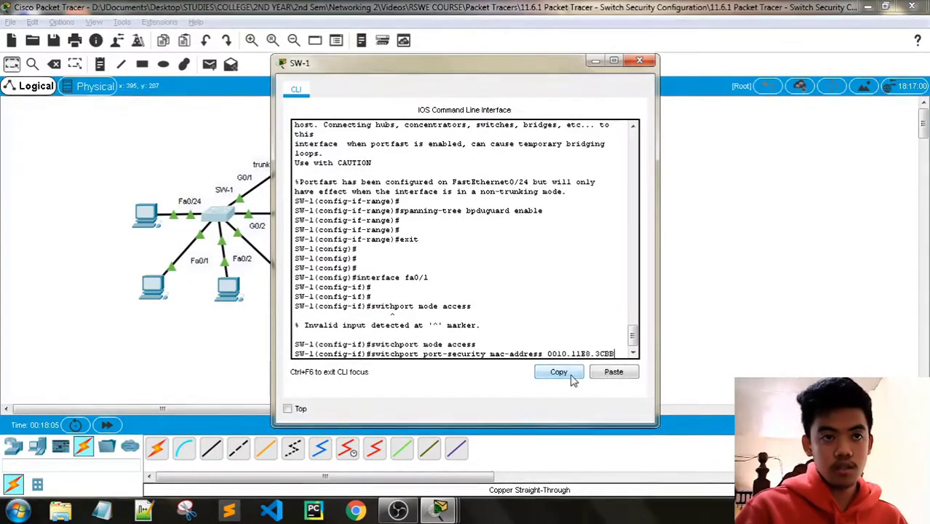
{"action": "key", "text": "Return"}
{"action": "key", "text": "Return"}
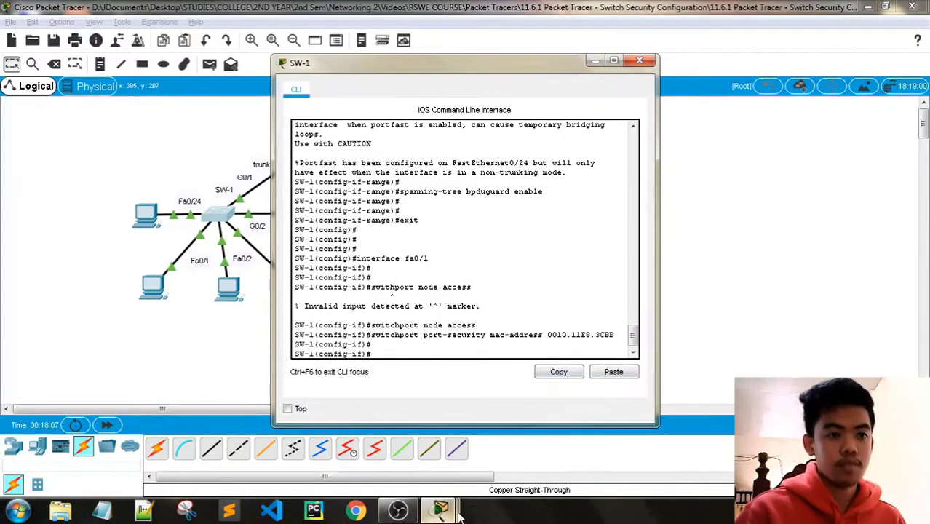
- Bring up the PT Activity window to check the completion percentage
{"action": "mouse_move", "coordinate": [440, 509]}
{"action": "left_click", "coordinate": [513, 442]}
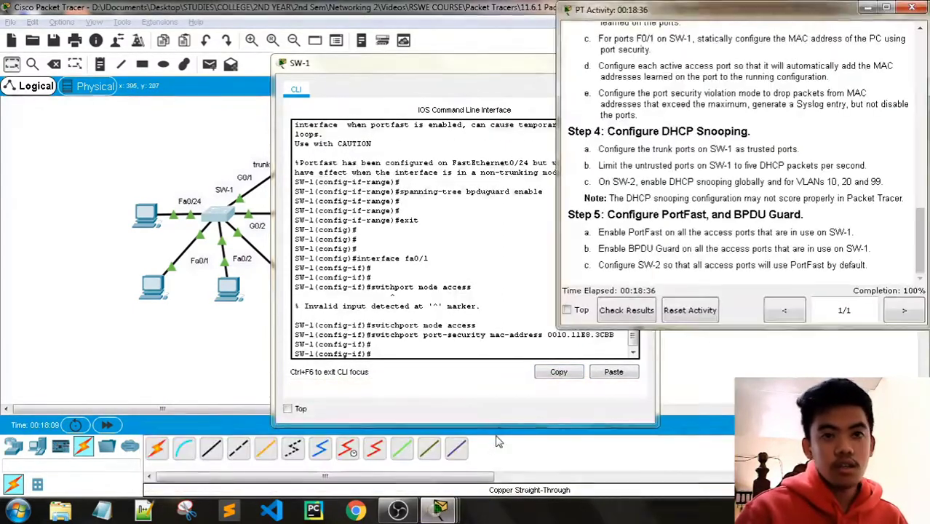